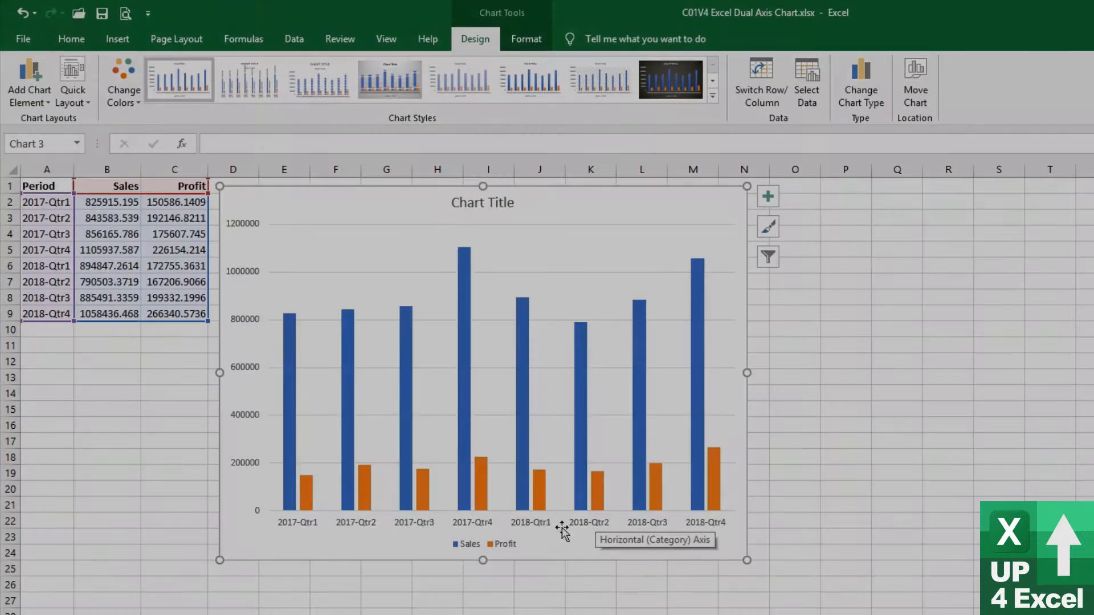
Plot the Profit series on the secondary axis, with Series Overlap at -100% and Gap Width at 500%
{"action": "key", "text": "ctrl+1"}
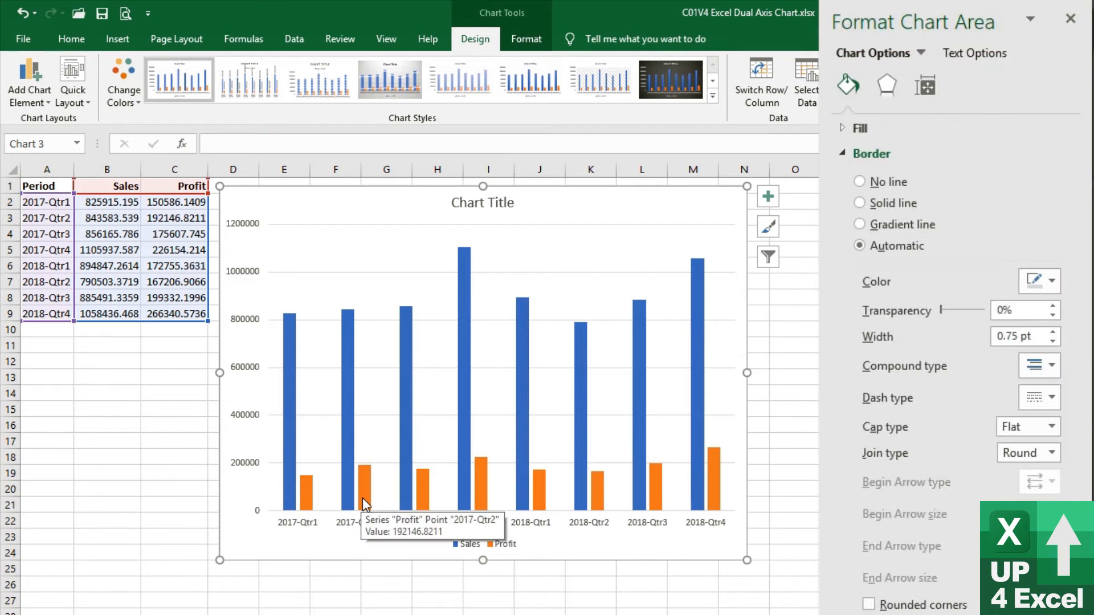
{"action": "left_click", "coordinate": [363, 505]}
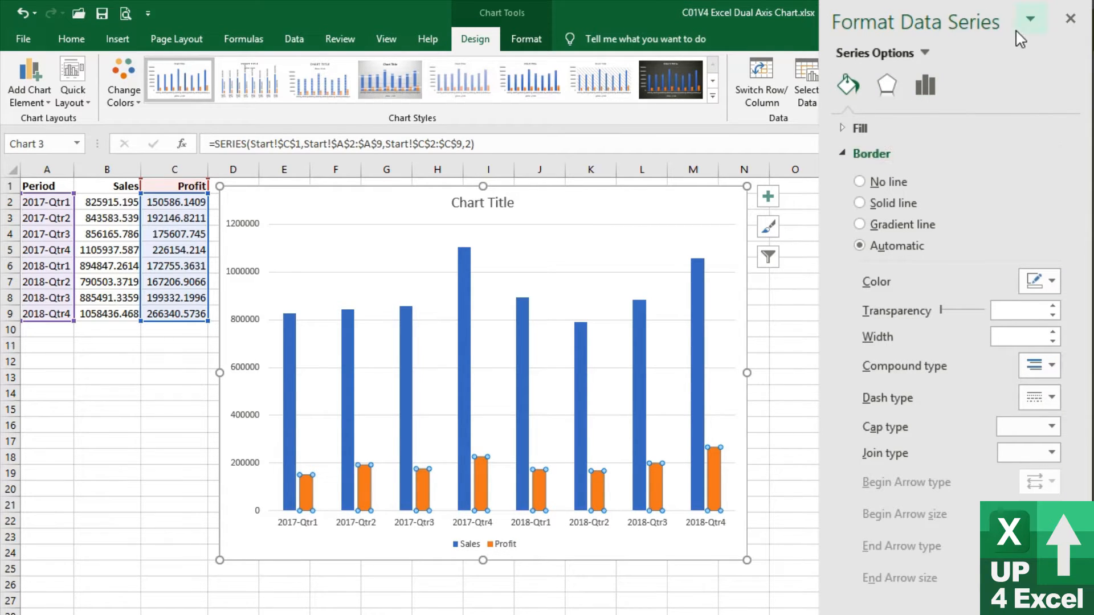
{"action": "left_click", "coordinate": [925, 87]}
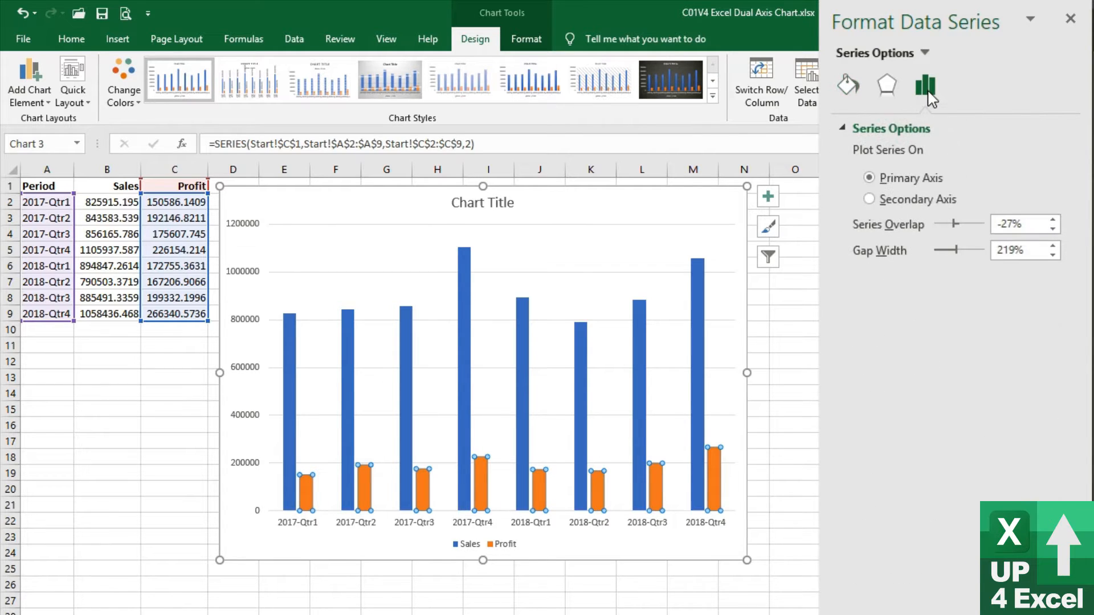
{"action": "left_click", "coordinate": [897, 210]}
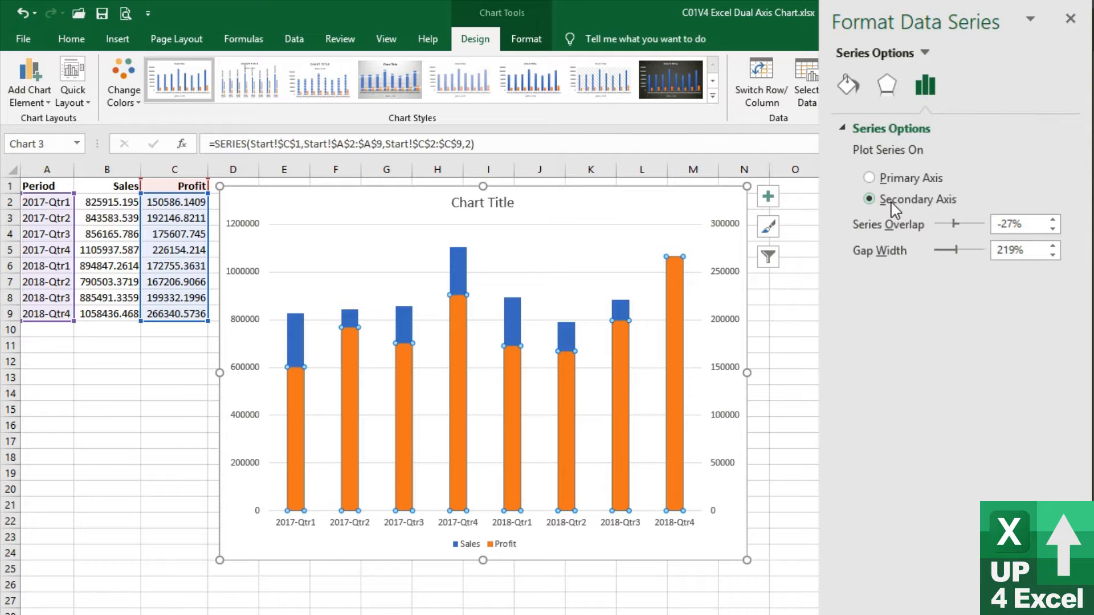
{"action": "left_click_drag", "start_coordinate": [956, 249], "coordinate": [989, 251]}
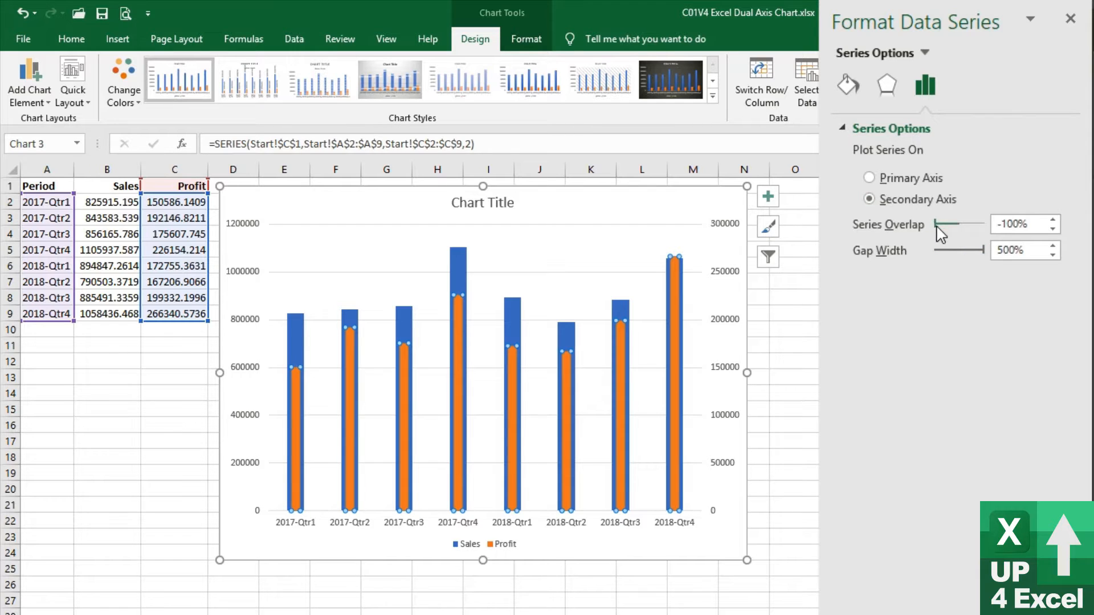
{"action": "mouse_move", "coordinate": [937, 225]}
{"action": "left_mouse_down"}
{"action": "mouse_move", "coordinate": [977, 228]}
{"action": "mouse_move", "coordinate": [936, 227]}
{"action": "left_mouse_up"}
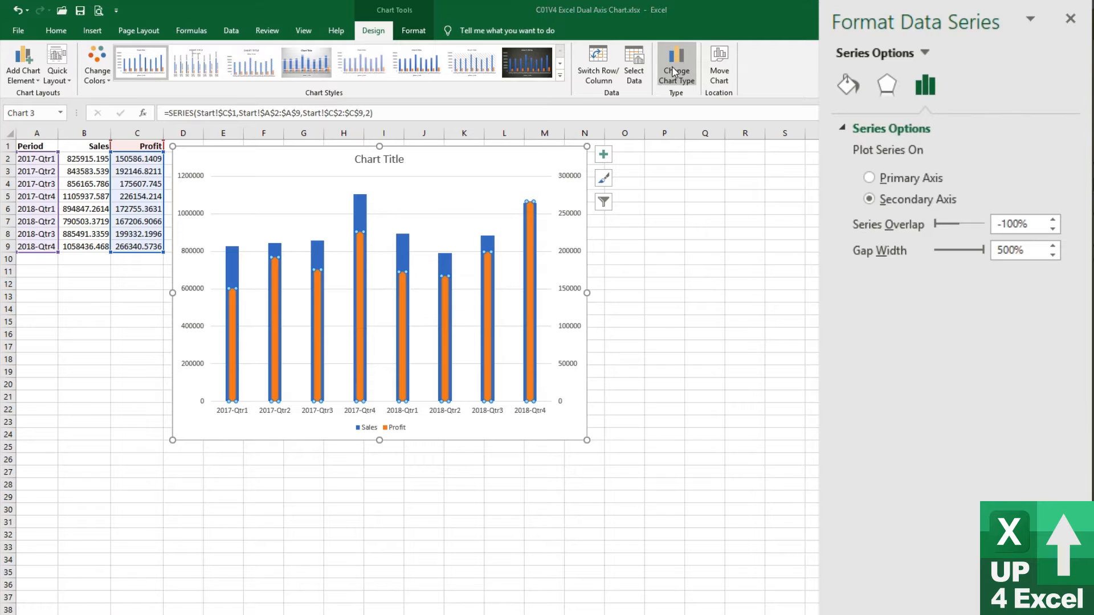
Change the Profit series to a Line chart type within the custom combo chart
{"action": "left_click", "coordinate": [674, 71]}
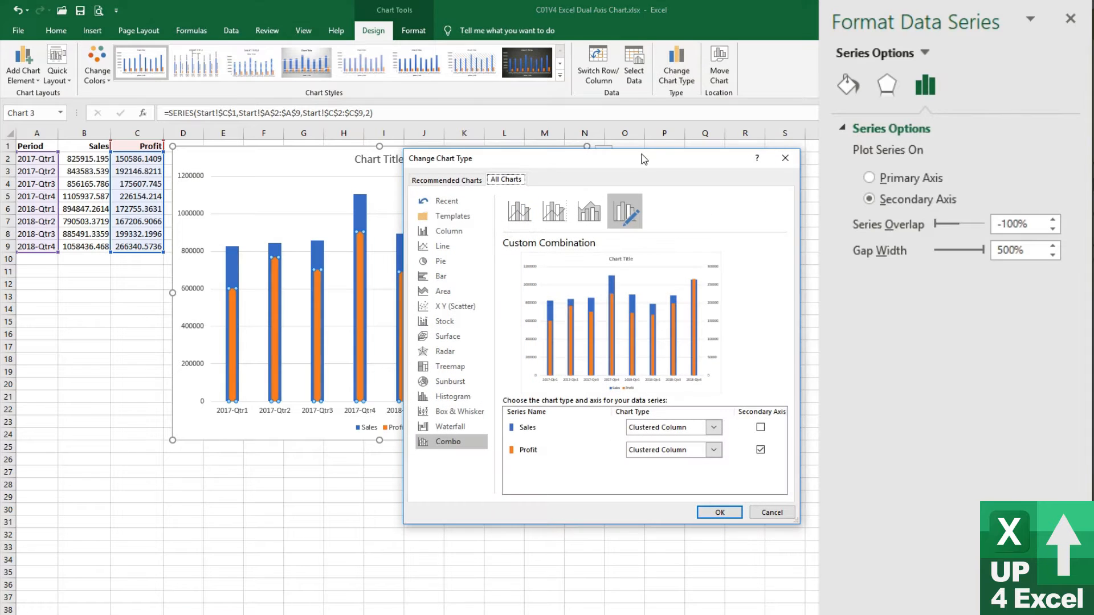
{"action": "left_click", "coordinate": [714, 450]}
{"action": "left_click", "coordinate": [656, 348]}
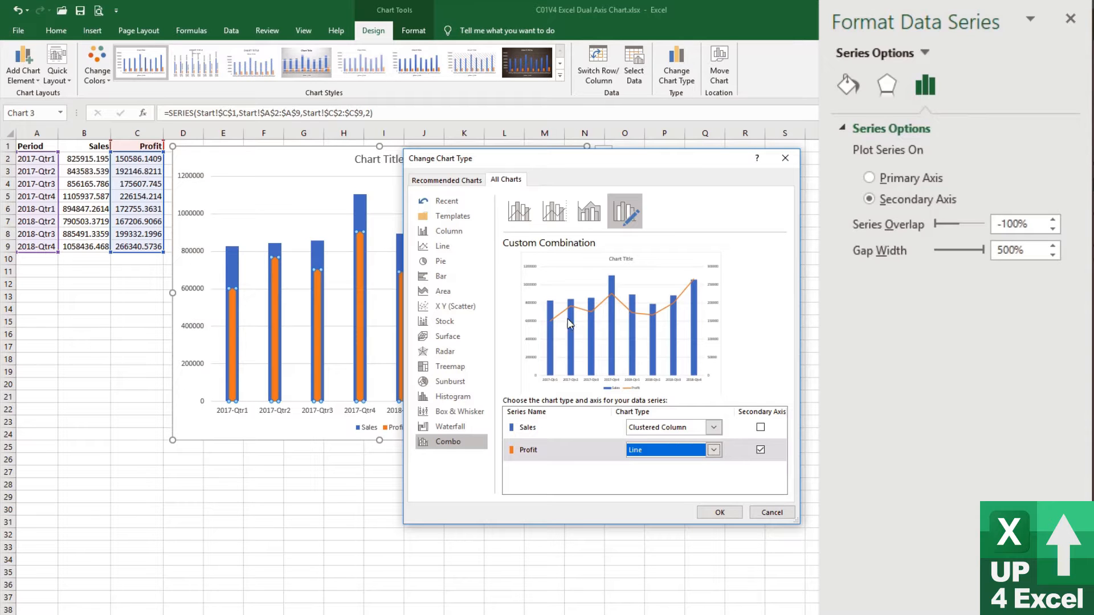
{"action": "left_click", "coordinate": [720, 513]}
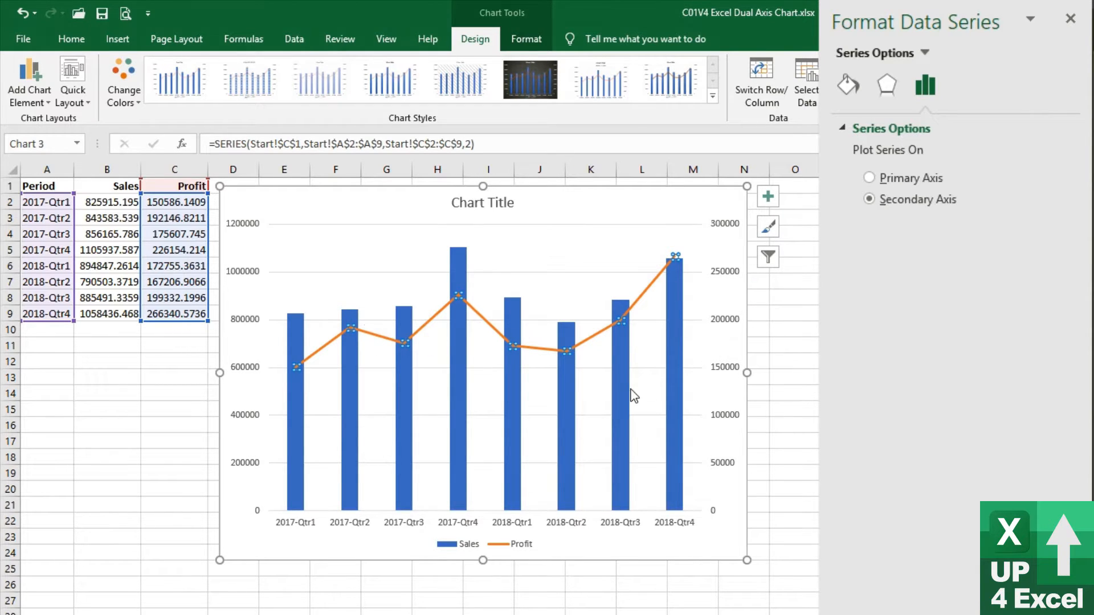
Compare the Profit line with the Sales columns across the quarters in the chart
{"action": "mouse_move", "coordinate": [629, 389]}
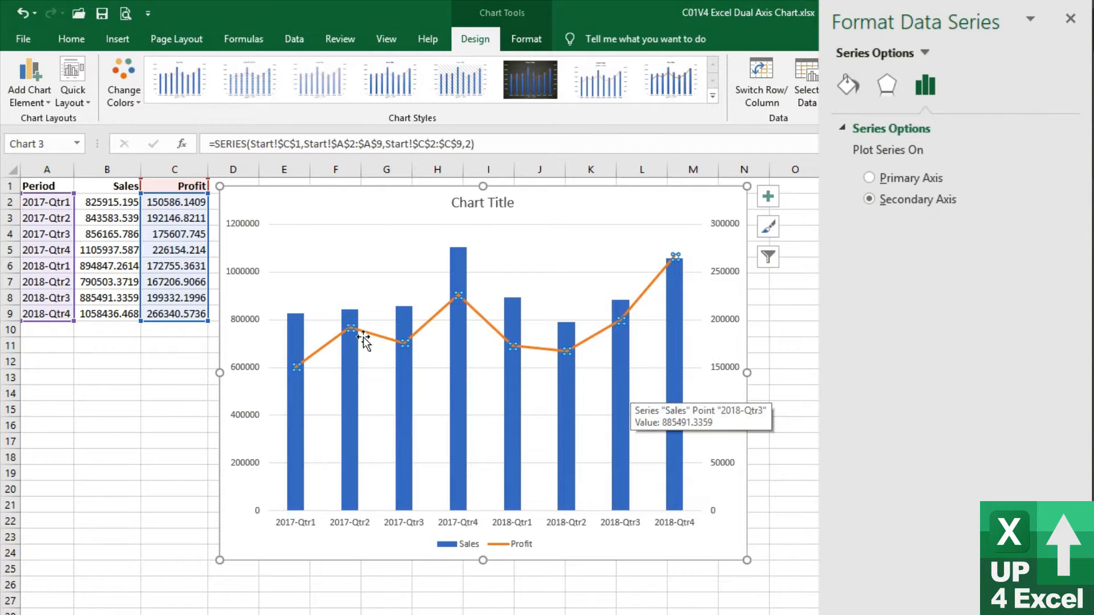
{"action": "left_click", "coordinate": [648, 313]}
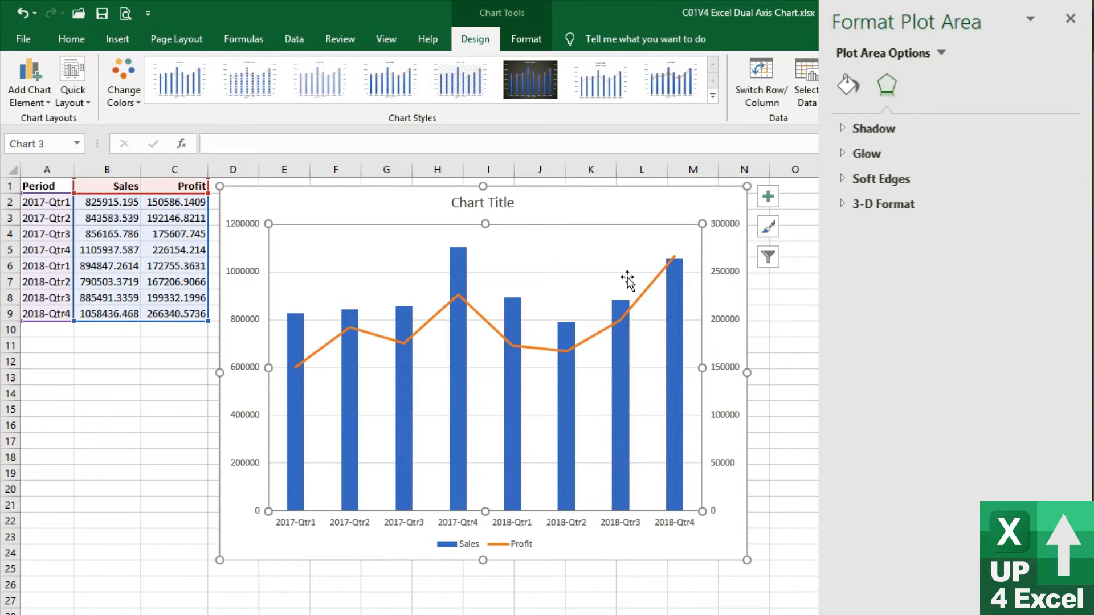
{"action": "mouse_move", "coordinate": [673, 275]}
{"action": "mouse_move", "coordinate": [462, 258]}
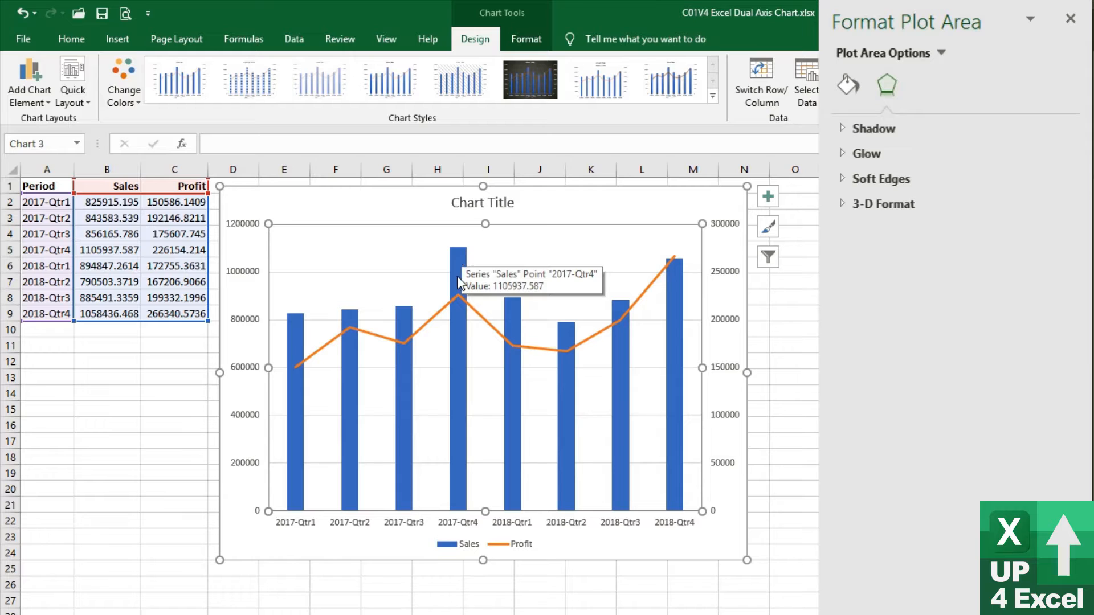
{"action": "mouse_move", "coordinate": [460, 302]}
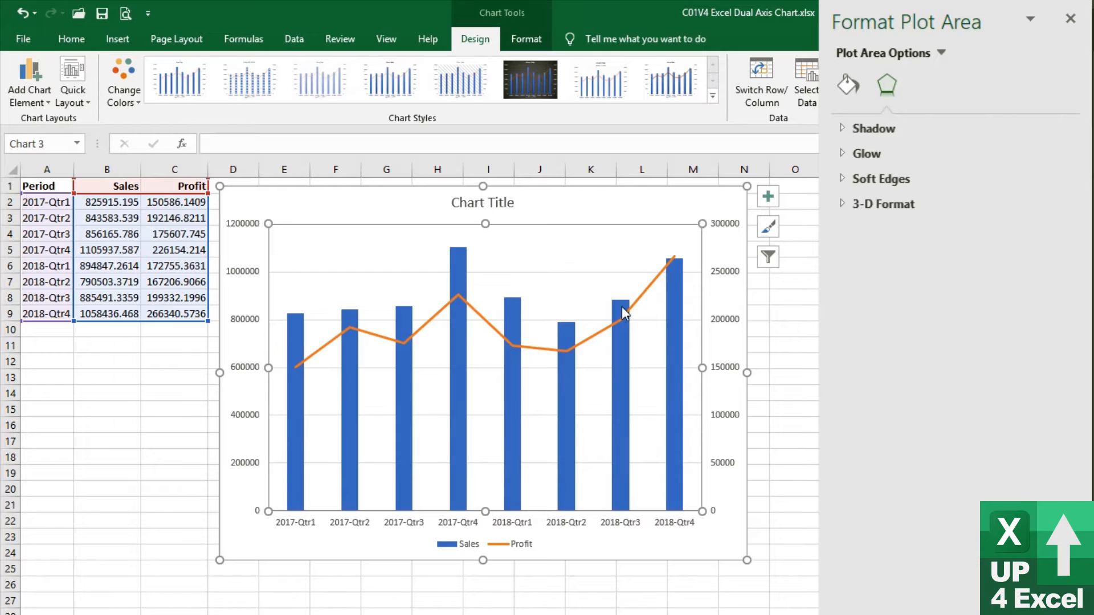
{"action": "mouse_move", "coordinate": [684, 403]}
Change the whole chart's type to Clustered Column
{"action": "left_click", "coordinate": [591, 339]}
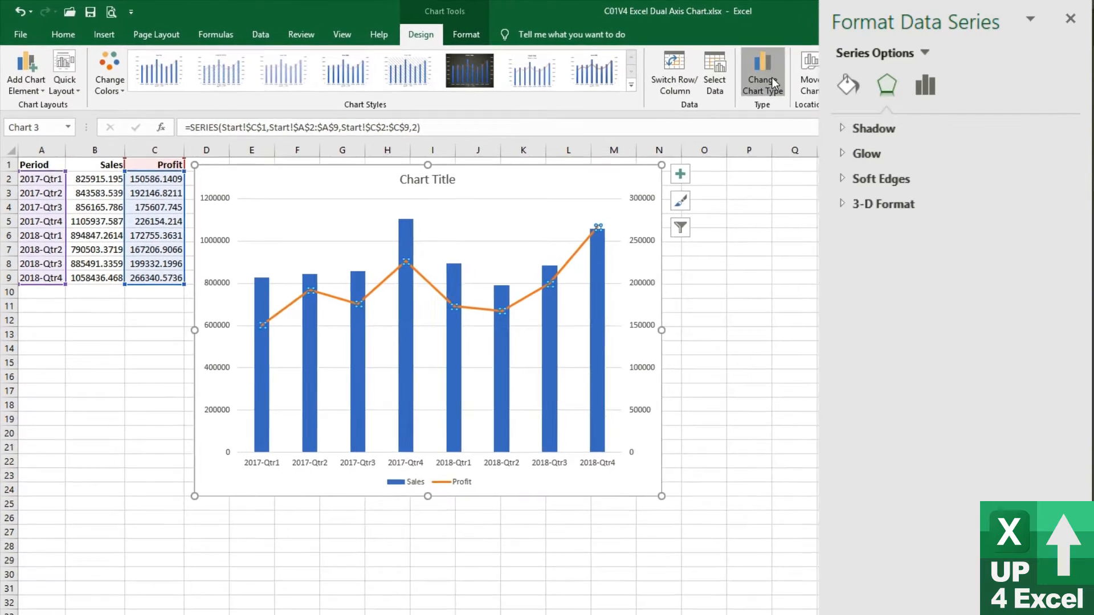
{"action": "left_click", "coordinate": [769, 87]}
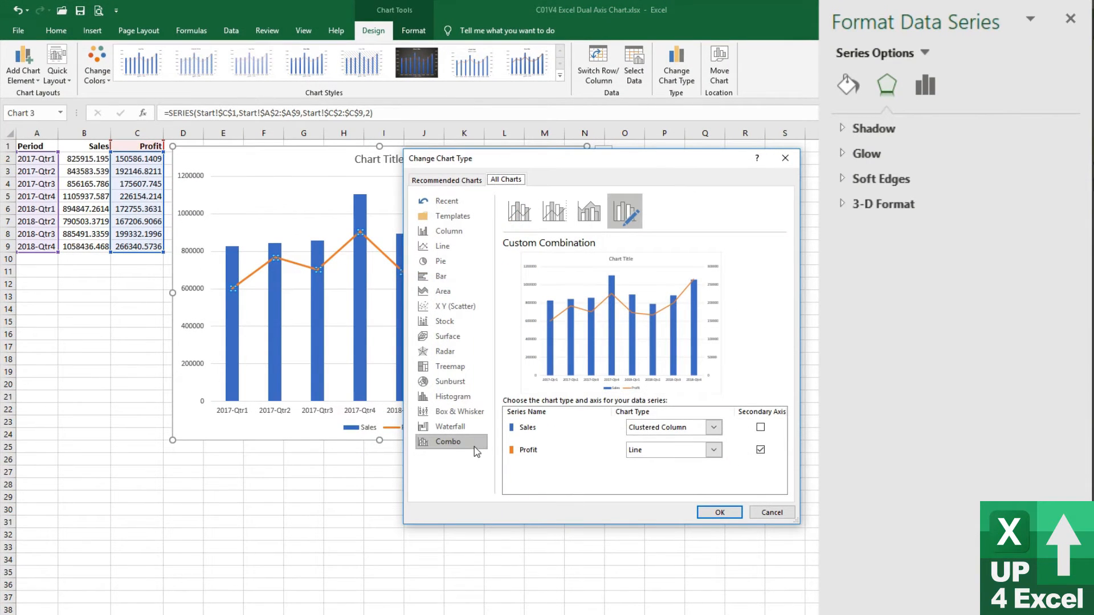
{"action": "left_click", "coordinate": [449, 231]}
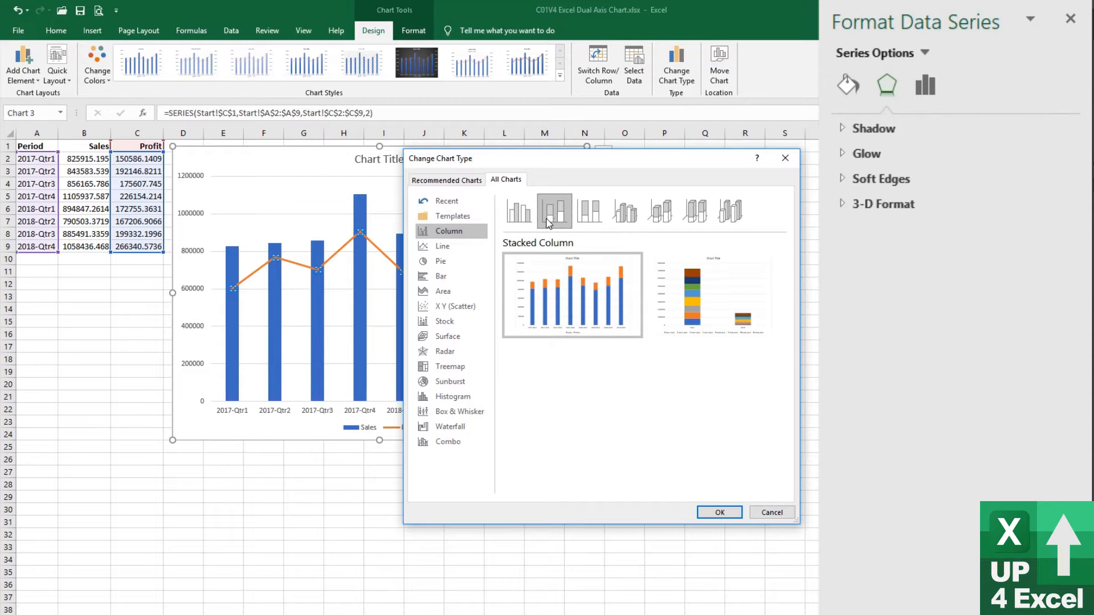
{"action": "left_click", "coordinate": [729, 514]}
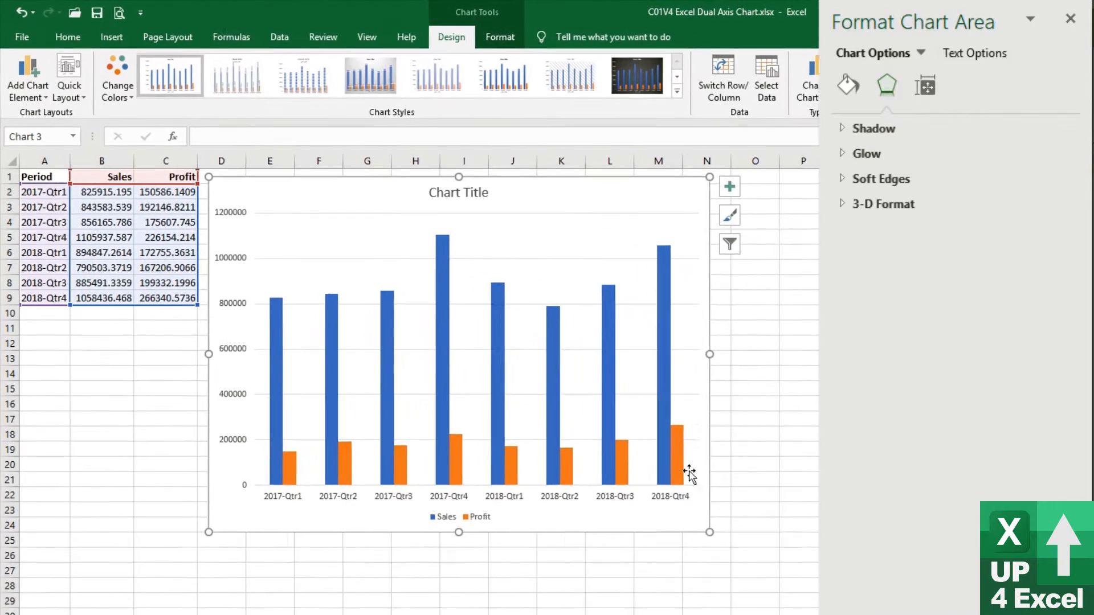
Plot the Profit series on the secondary axis and set its Gap Width to 500%
{"action": "left_click", "coordinate": [601, 407]}
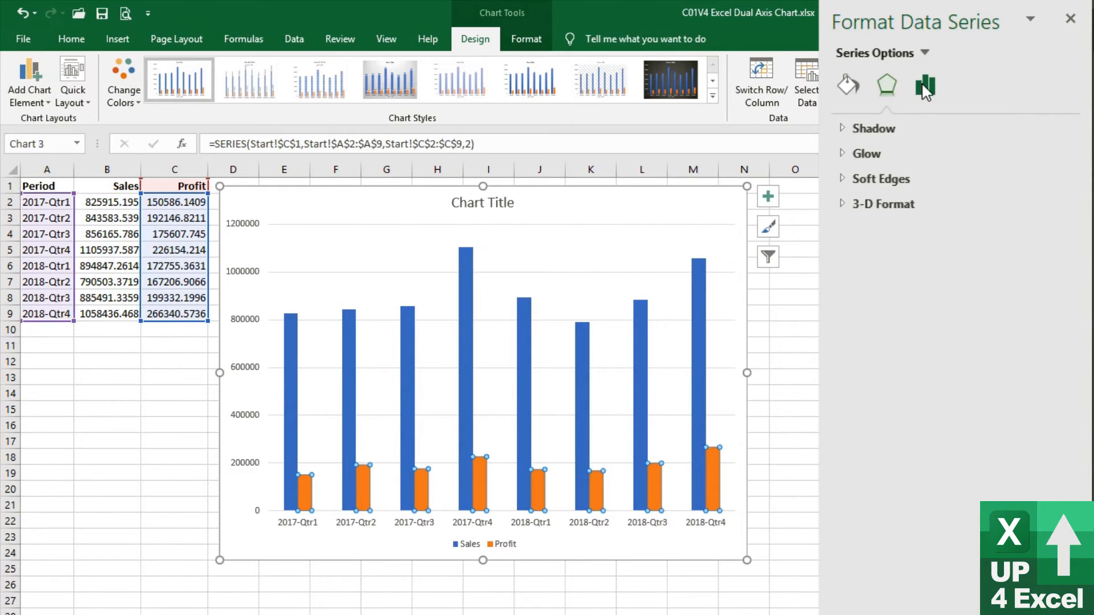
{"action": "left_click", "coordinate": [925, 85]}
{"action": "left_click", "coordinate": [871, 200]}
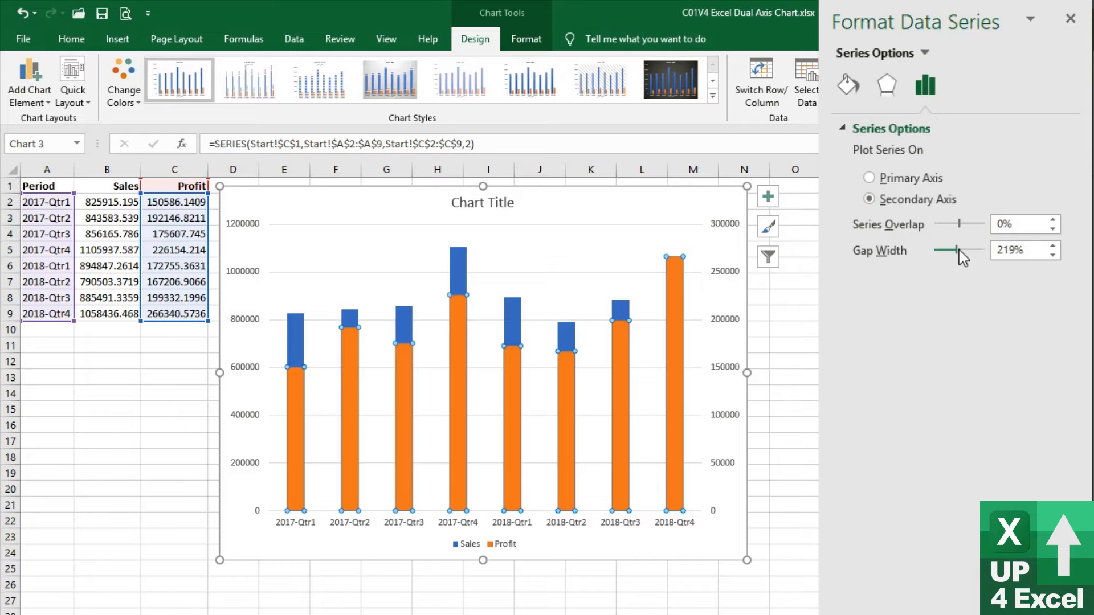
{"action": "left_click_drag", "start_coordinate": [957, 251], "coordinate": [990, 253]}
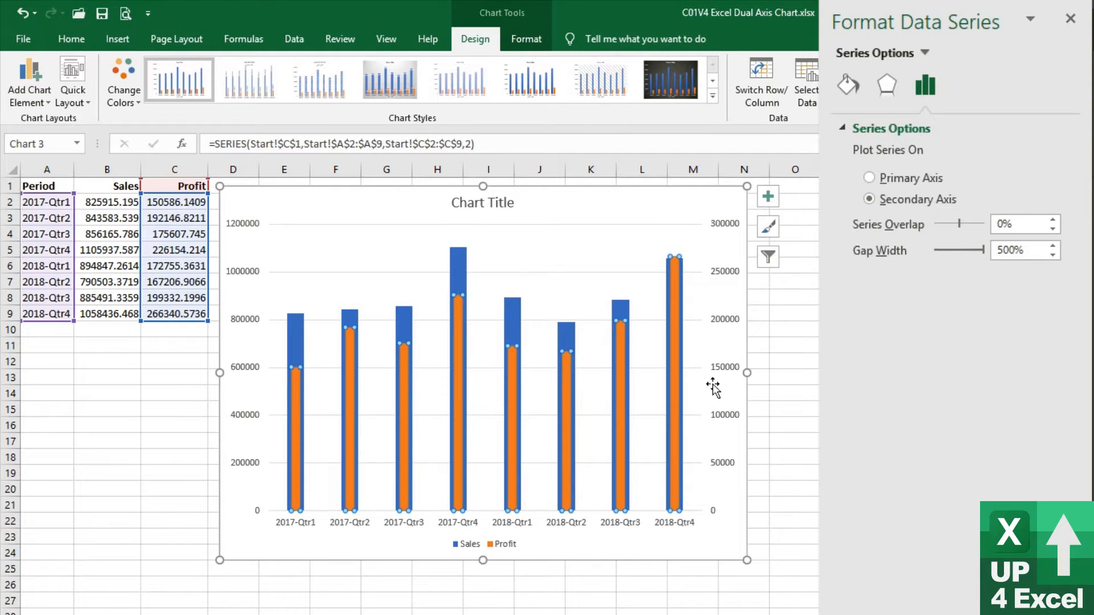
Widen the Sales columns by setting the series' Gap Width to 40%
{"action": "left_click", "coordinate": [622, 308]}
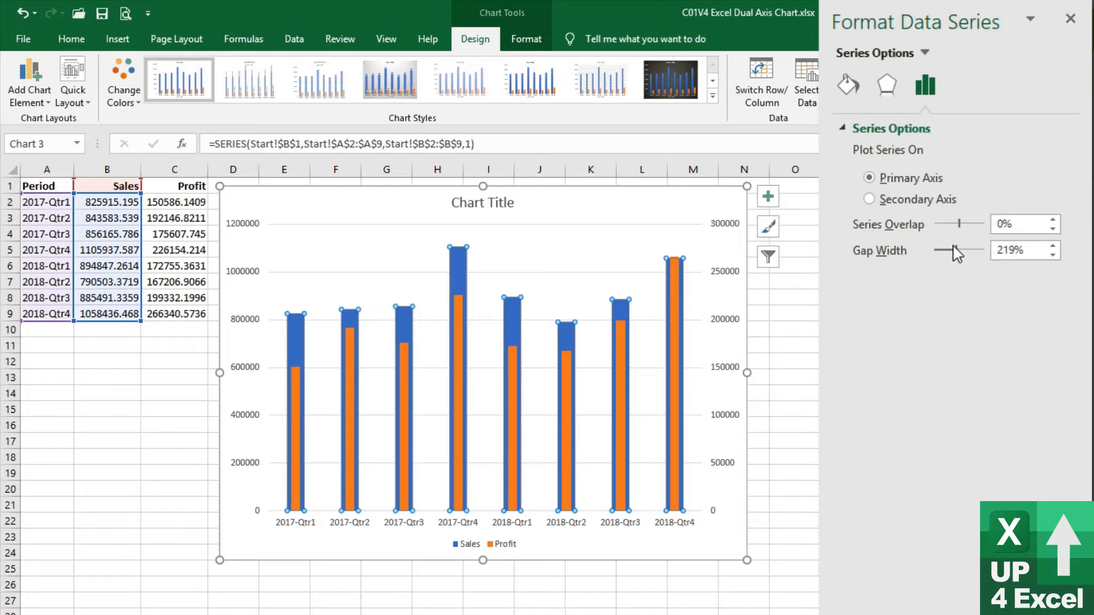
{"action": "left_click_drag", "start_coordinate": [956, 251], "coordinate": [938, 254]}
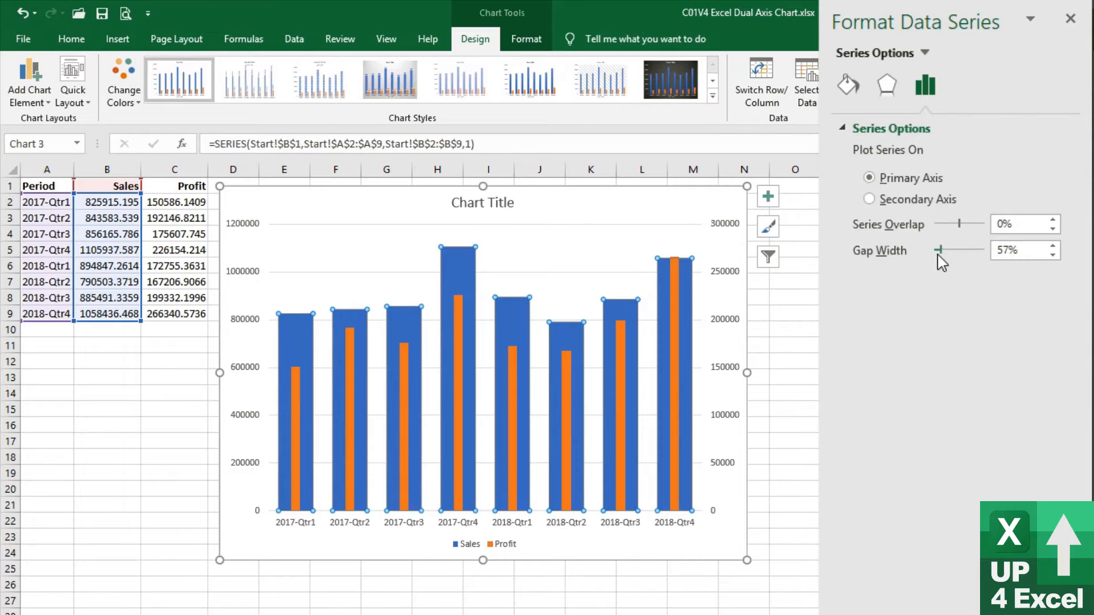
{"action": "left_click_drag", "start_coordinate": [940, 250], "coordinate": [939, 252]}
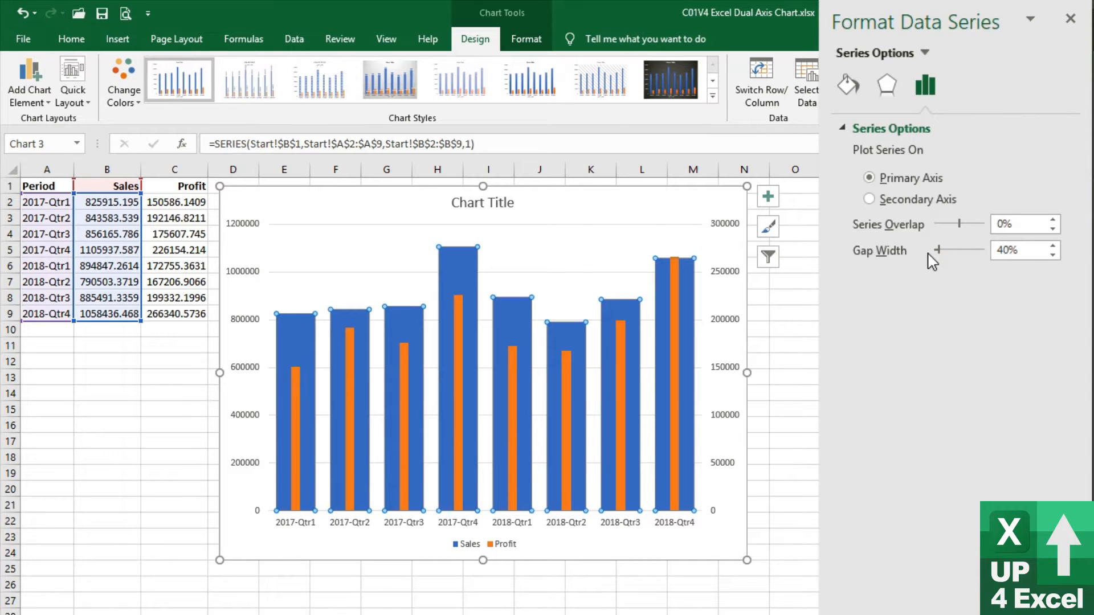
Widen the Profit columns by setting the series' Gap Width to 284%
{"action": "mouse_move", "coordinate": [635, 481]}
{"action": "left_click", "coordinate": [673, 361]}
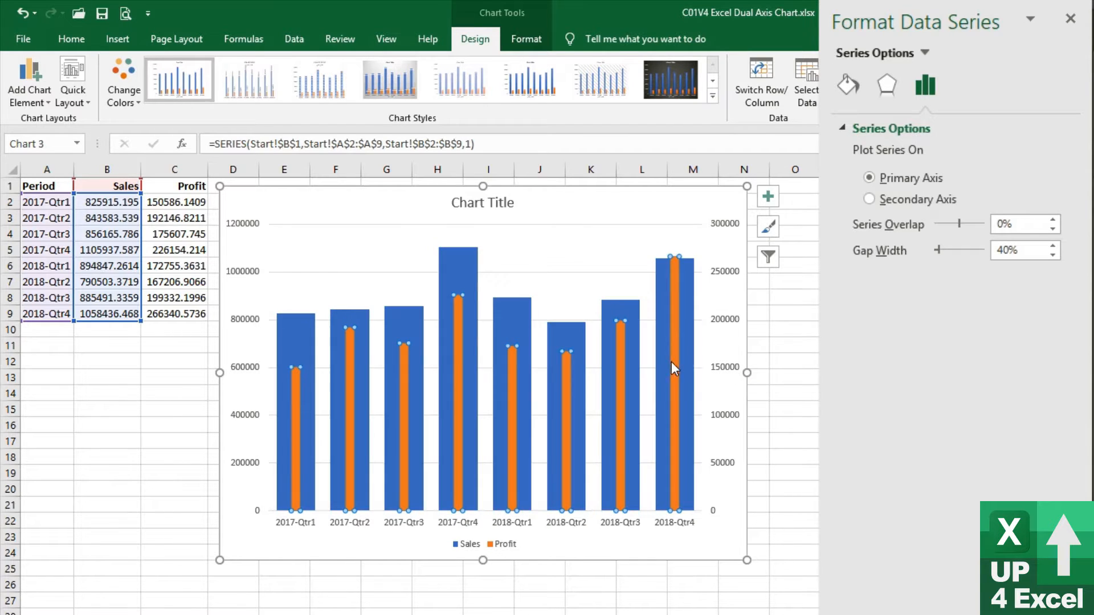
{"action": "left_click_drag", "start_coordinate": [986, 260], "coordinate": [963, 255]}
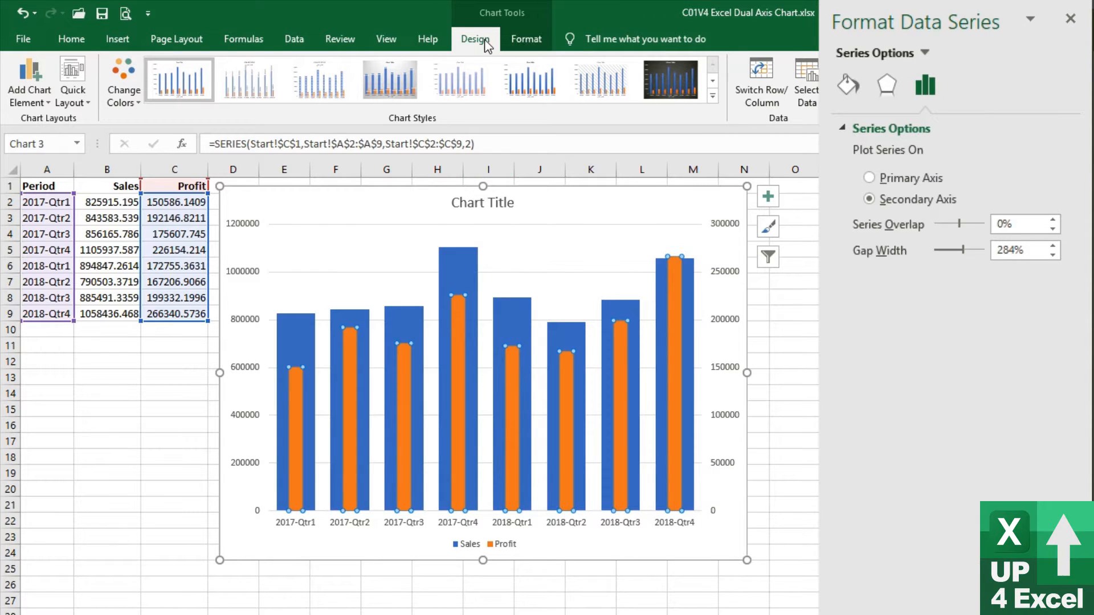
Add data labels to the Profit series at the Inside End position
{"action": "left_click", "coordinate": [29, 91]}
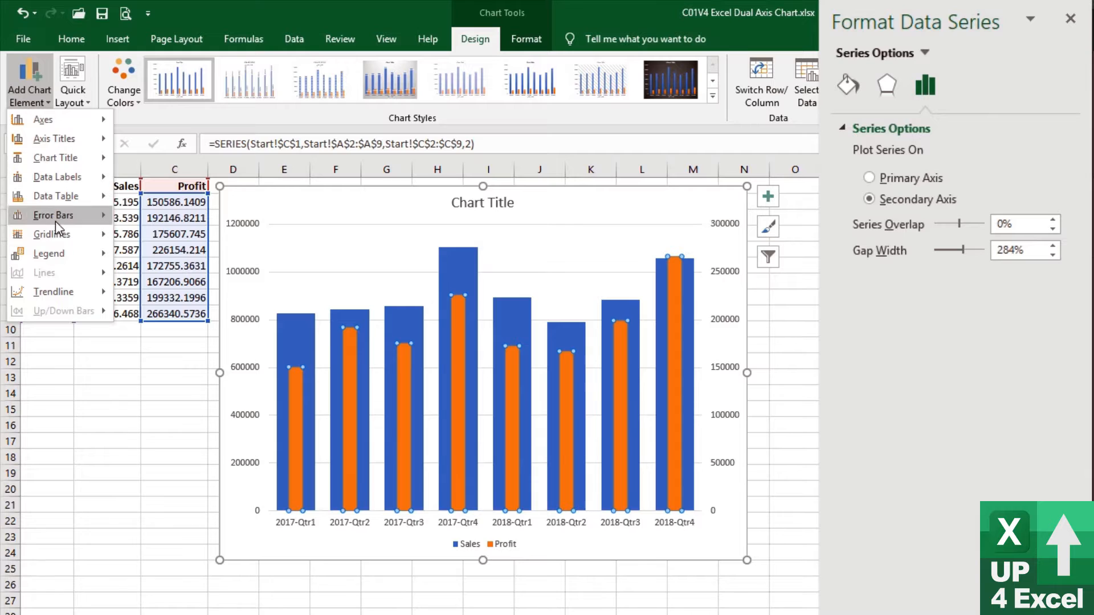
{"action": "mouse_move", "coordinate": [79, 180]}
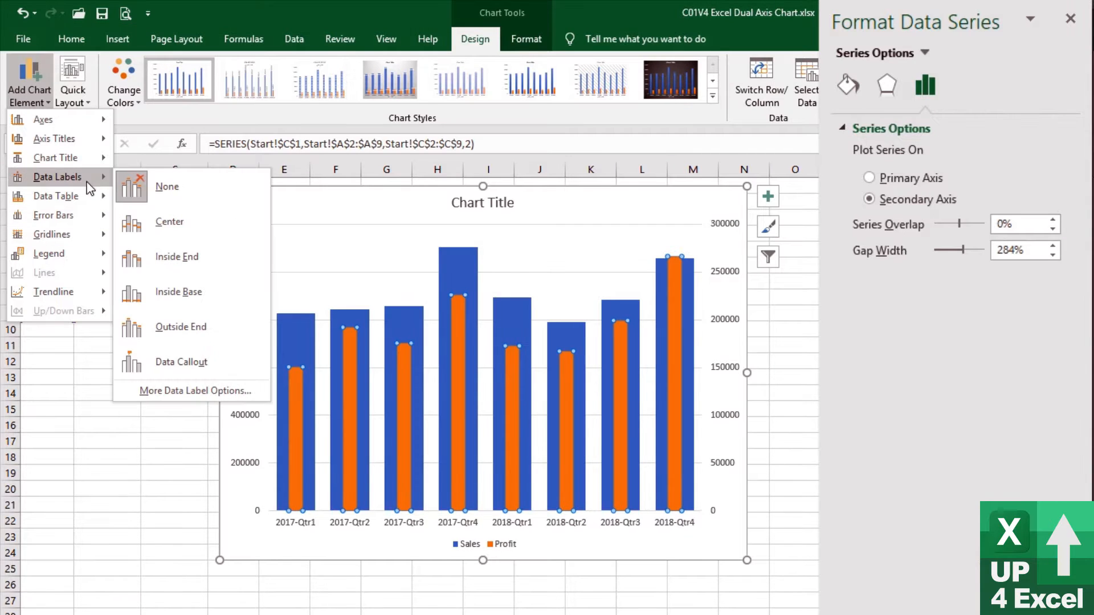
{"action": "left_click", "coordinate": [214, 265]}
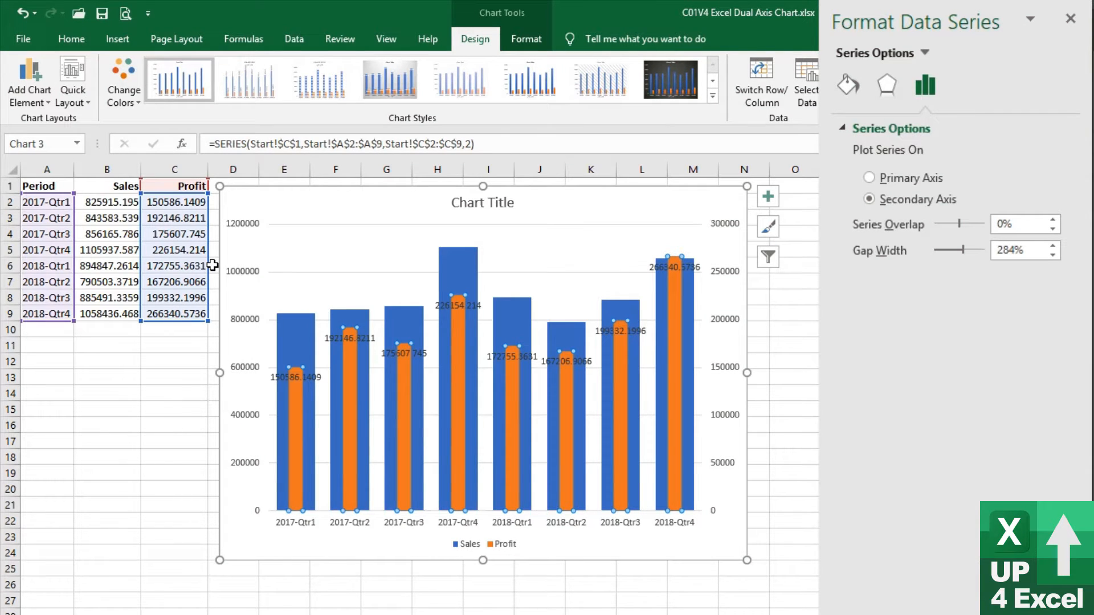
Format the Profit data labels with the Custom number format $0.0,,"M"
{"action": "left_click", "coordinate": [516, 360]}
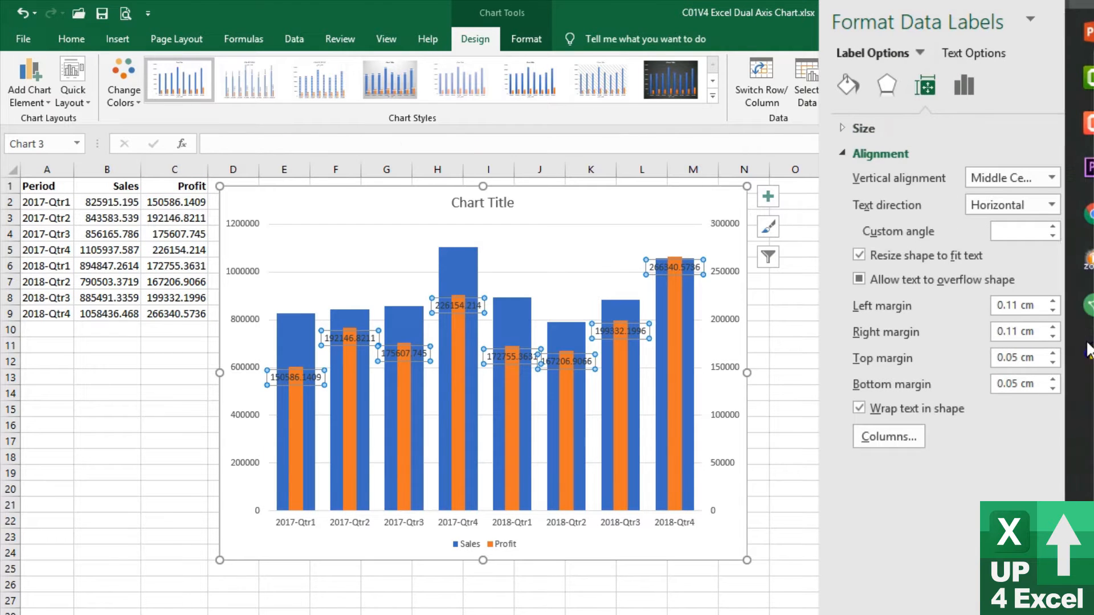
{"action": "left_click", "coordinate": [966, 90]}
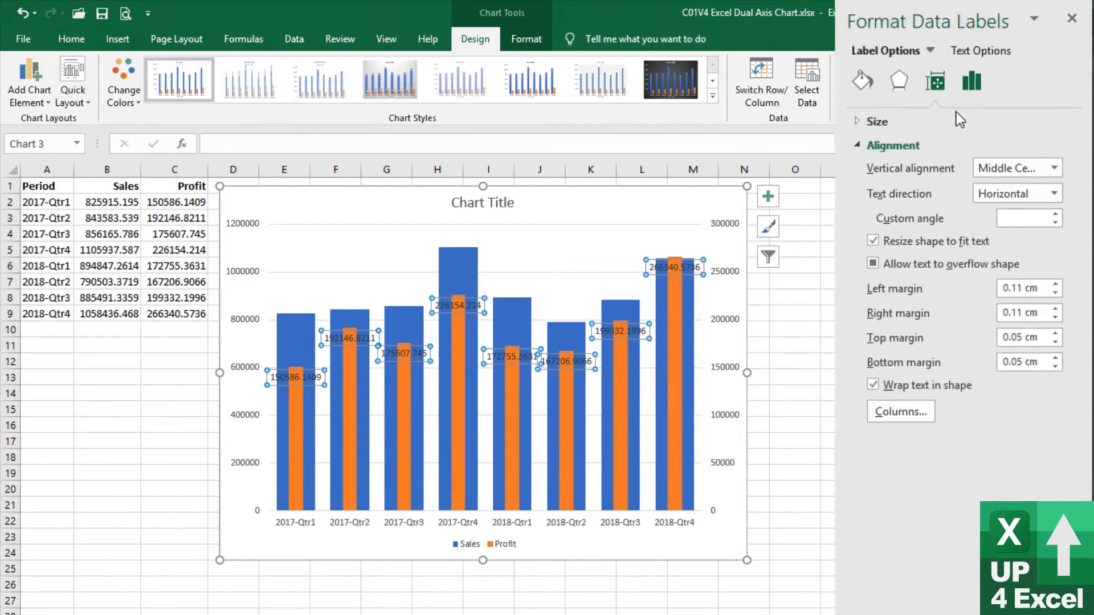
{"action": "left_click", "coordinate": [874, 443]}
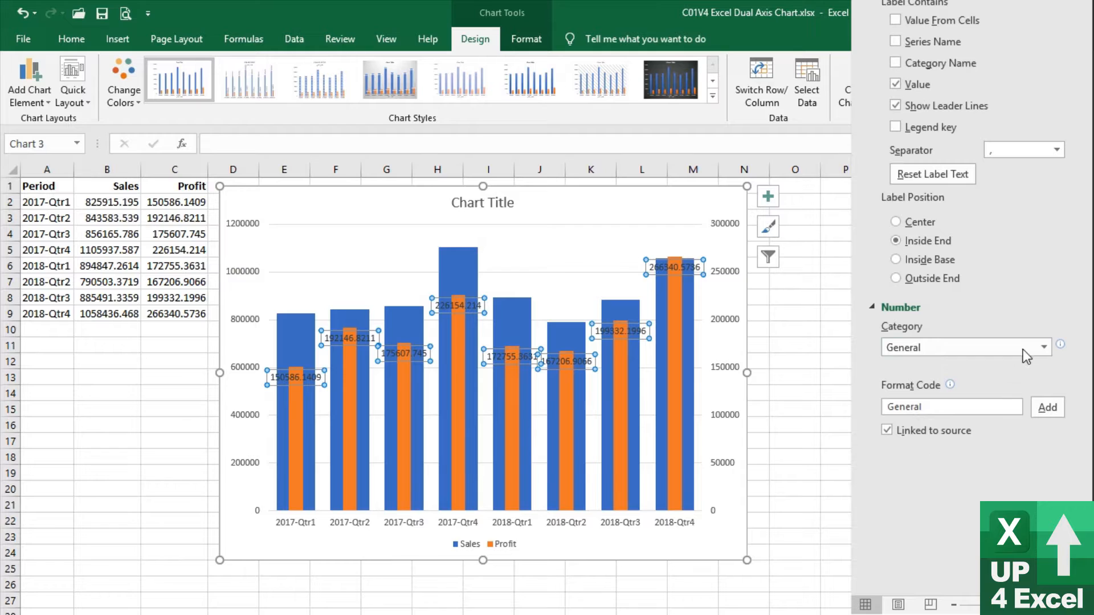
{"action": "left_click", "coordinate": [1051, 346]}
{"action": "left_click", "coordinate": [944, 546]}
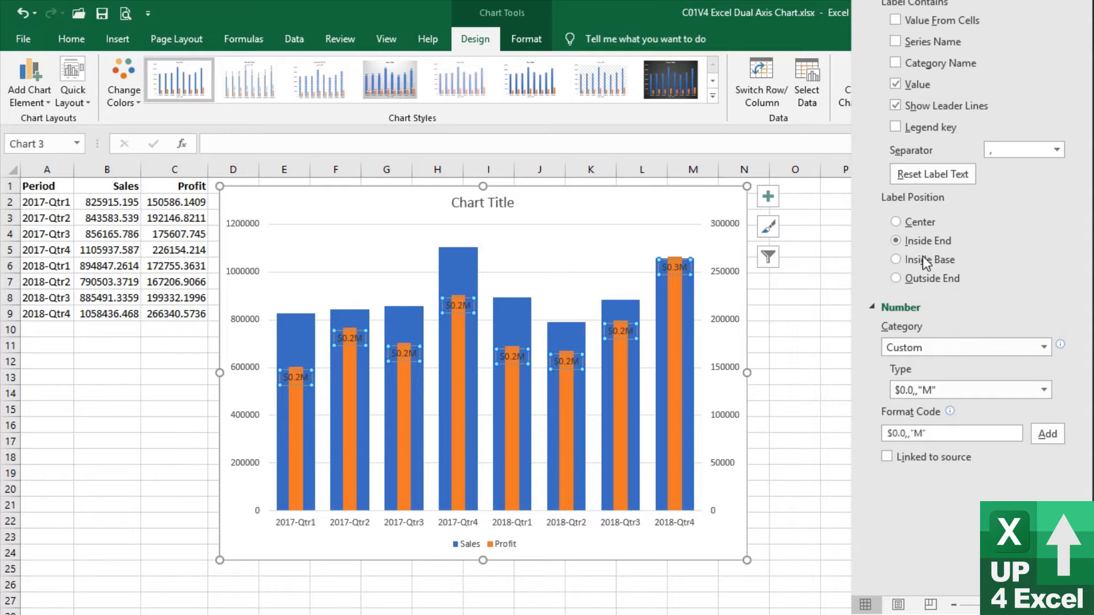
Rotate the text of the Profit data labels to a vertical direction at -90°
{"action": "scroll", "coordinate": [932, 94], "scroll_direction": "up", "scroll_amount": 3}
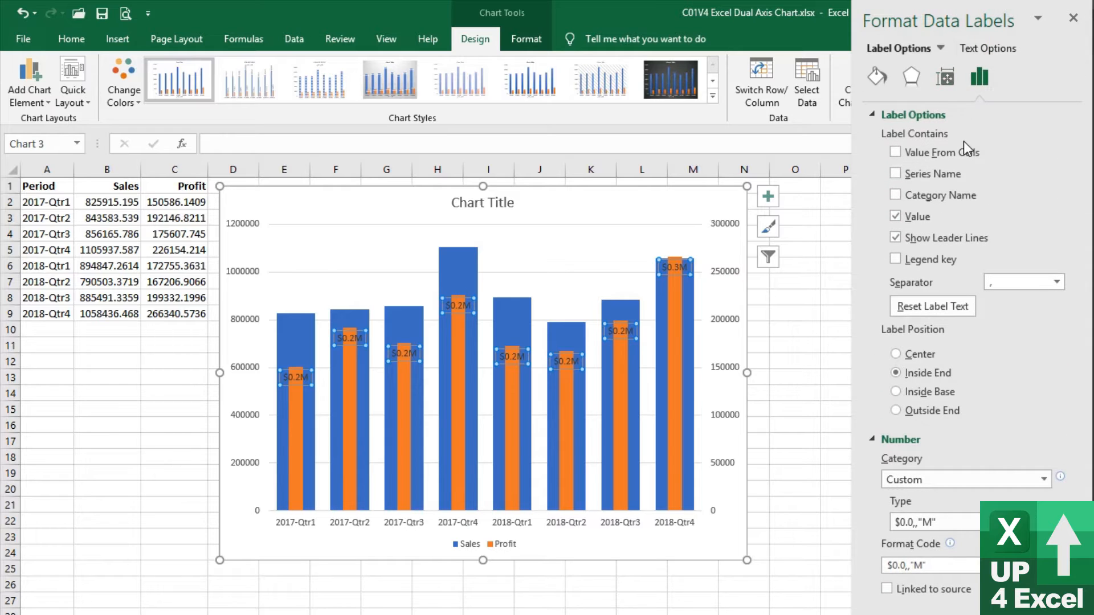
{"action": "left_click", "coordinate": [876, 82]}
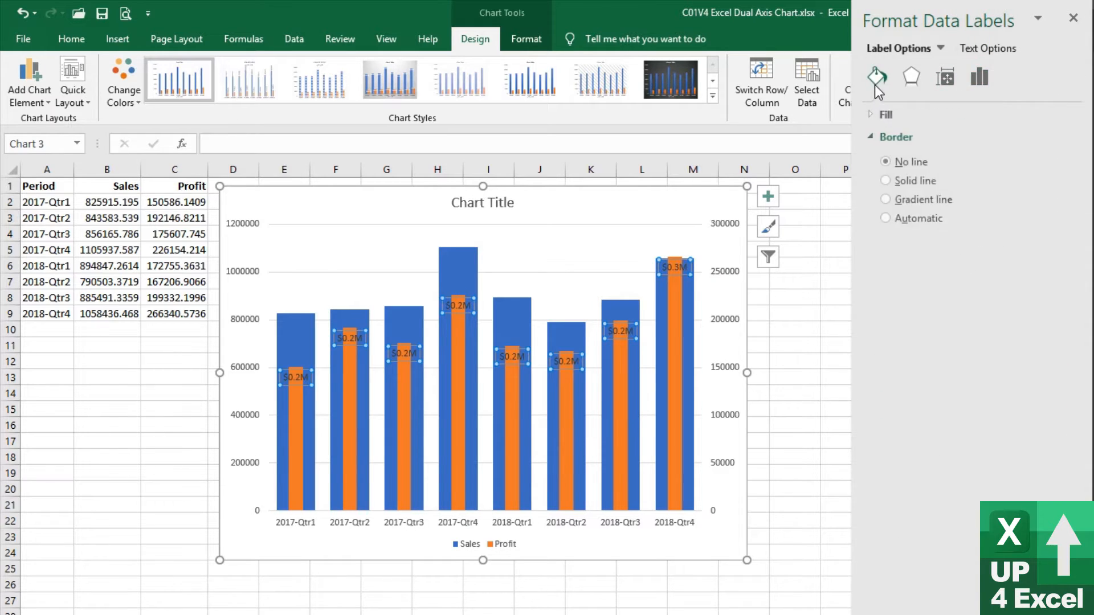
{"action": "left_click", "coordinate": [911, 77]}
{"action": "left_click", "coordinate": [943, 76]}
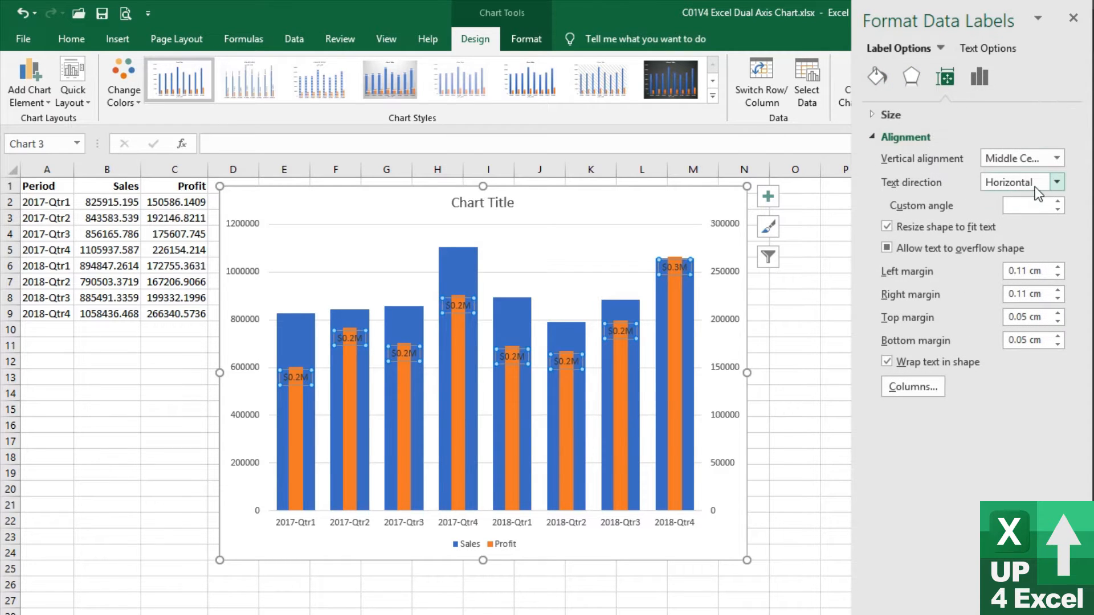
{"action": "left_click", "coordinate": [1057, 183]}
{"action": "left_click", "coordinate": [991, 323]}
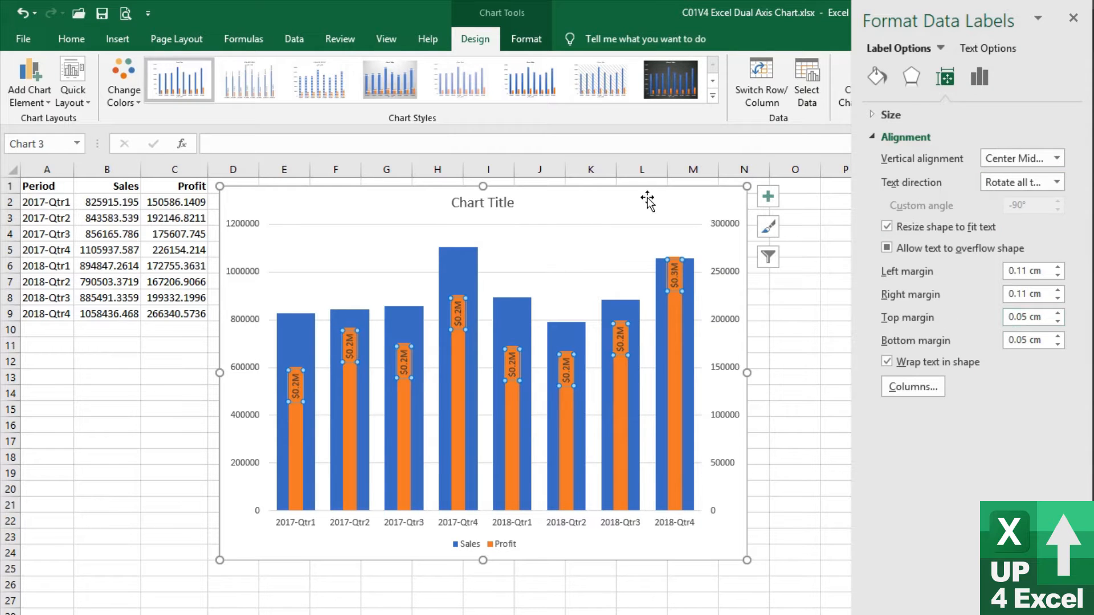
Make the Profit data labels bold with a white font color
{"action": "left_click", "coordinate": [71, 43]}
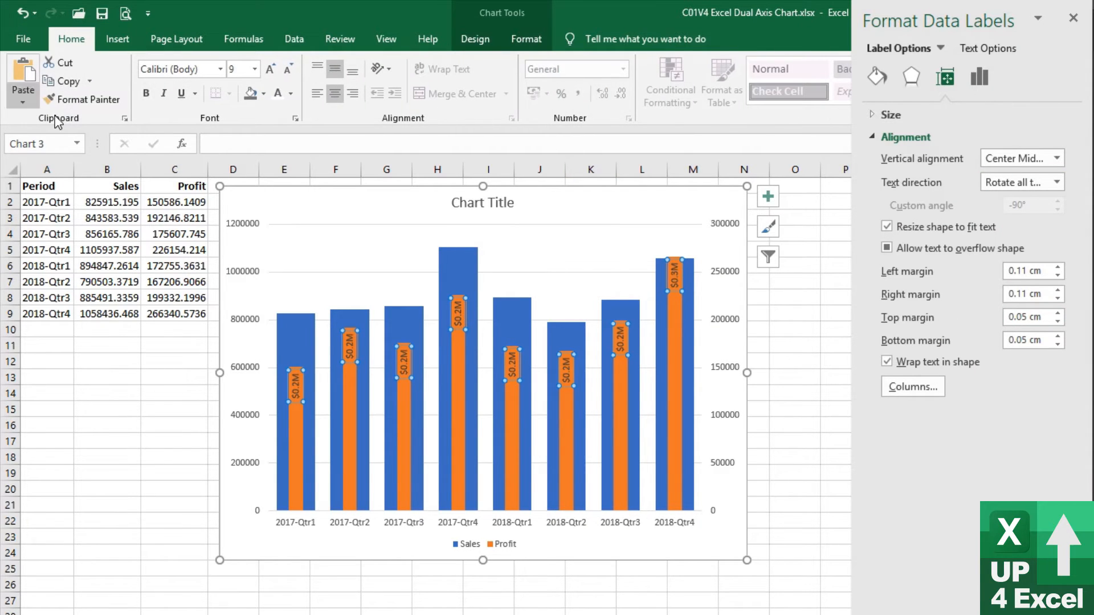
{"action": "left_click", "coordinate": [146, 93]}
{"action": "left_click", "coordinate": [281, 93]}
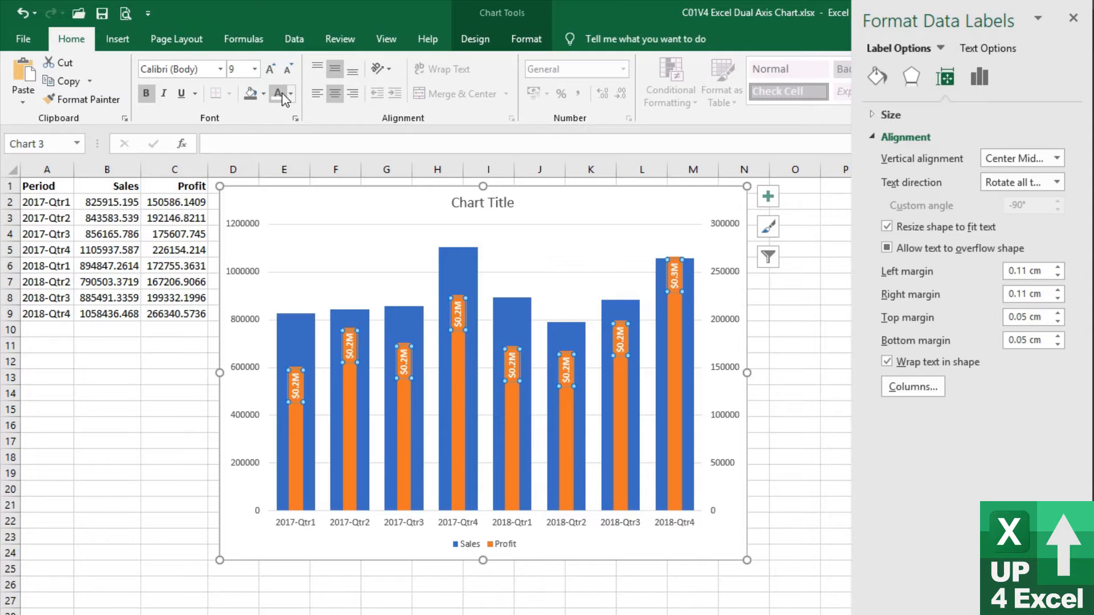
Fill the Profit columns with the lightest tint of the blue theme color
{"action": "left_click", "coordinate": [682, 415]}
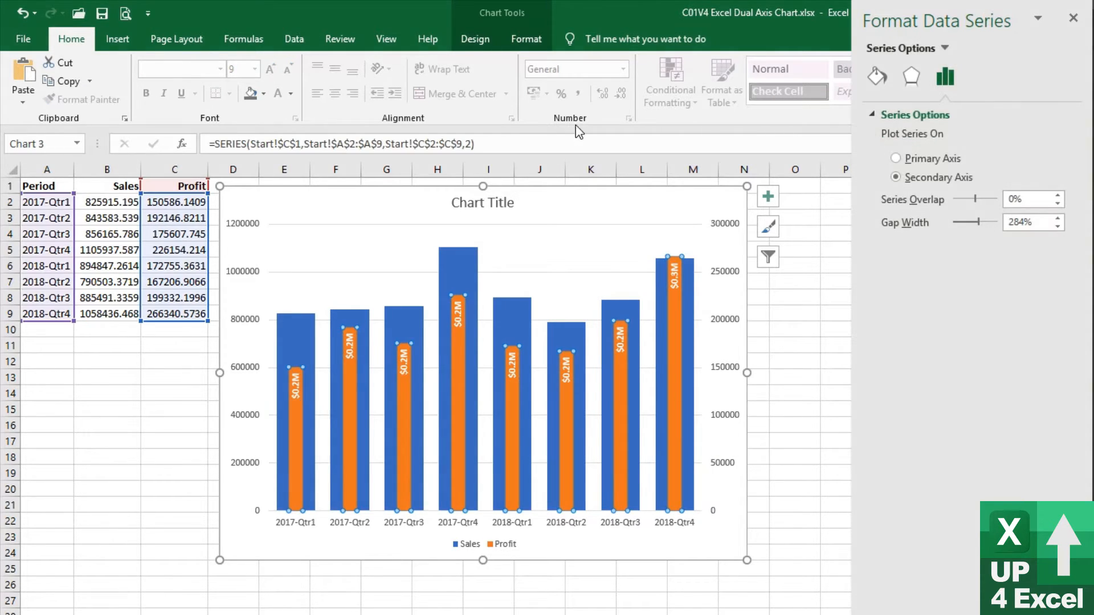
{"action": "left_click", "coordinate": [525, 36]}
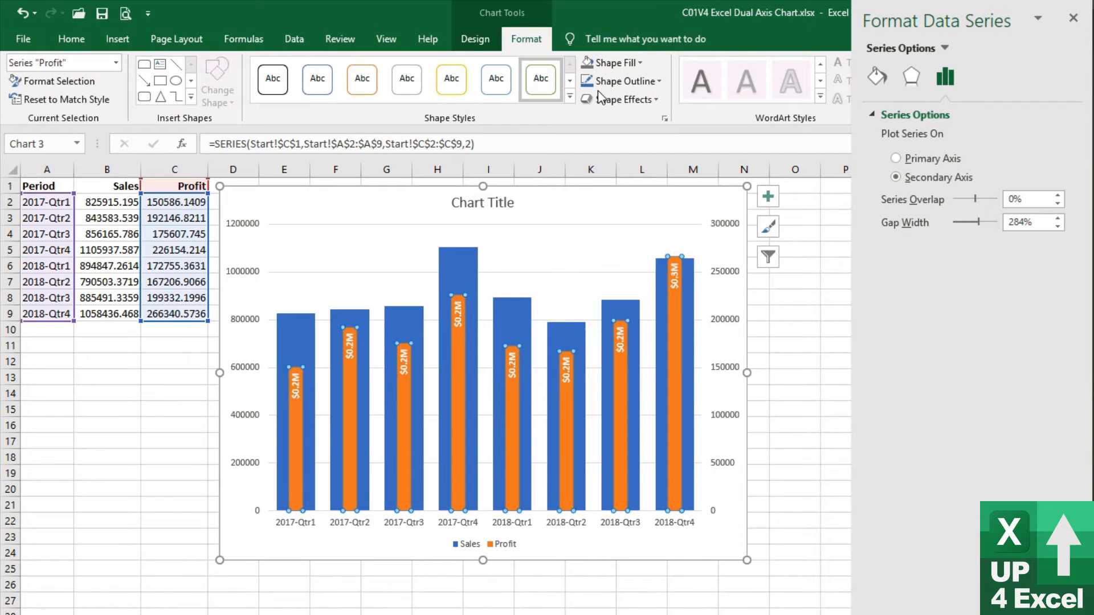
{"action": "left_click", "coordinate": [641, 63]}
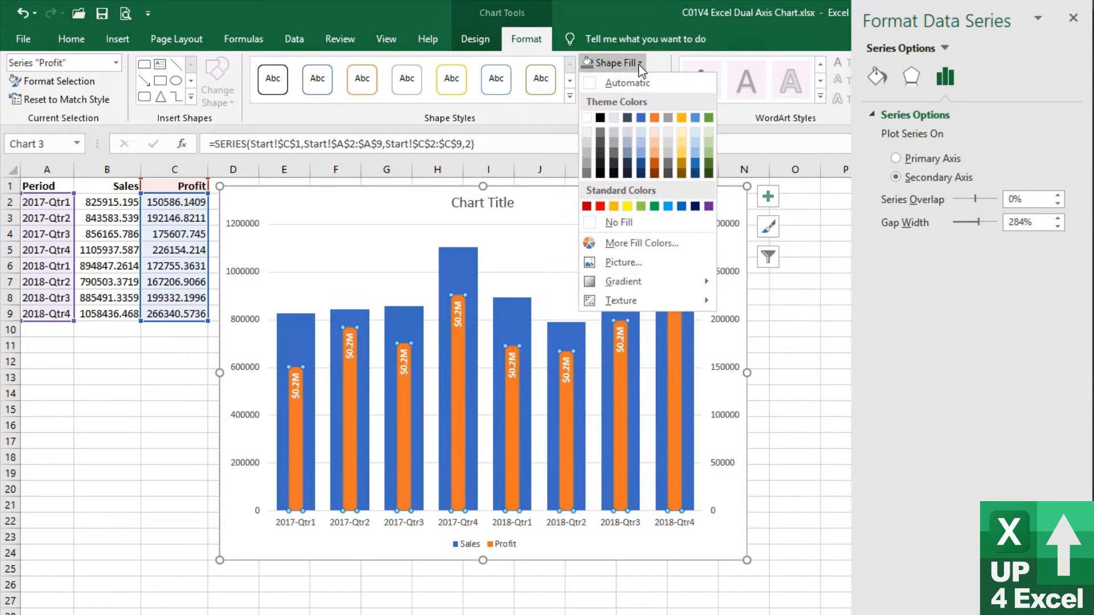
{"action": "left_click", "coordinate": [641, 133]}
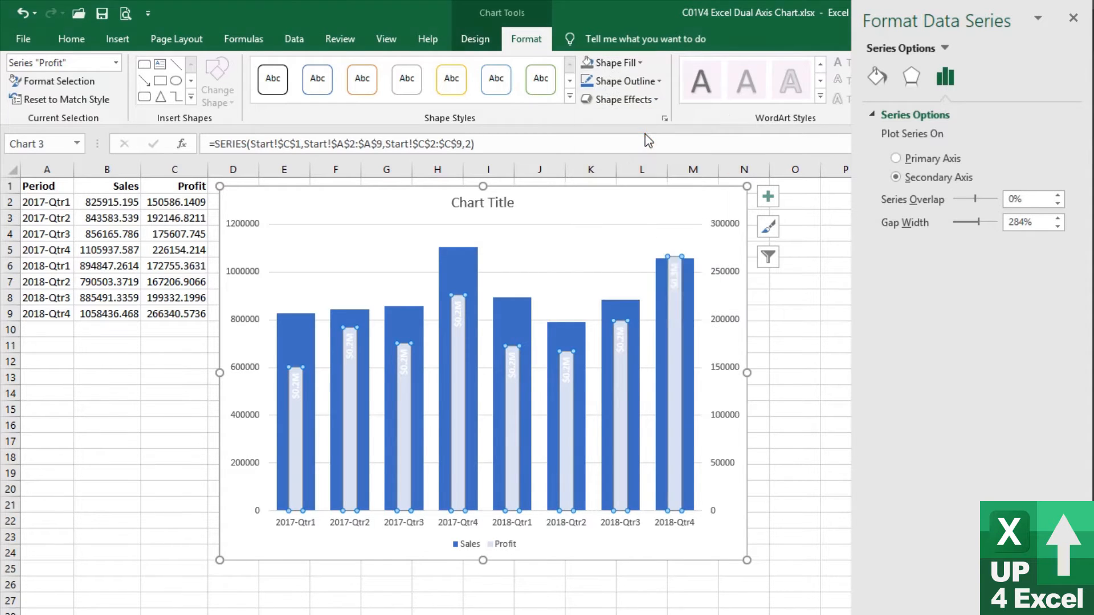
Change the font color of the Profit data labels to black
{"action": "left_click", "coordinate": [511, 369]}
{"action": "left_click", "coordinate": [71, 39]}
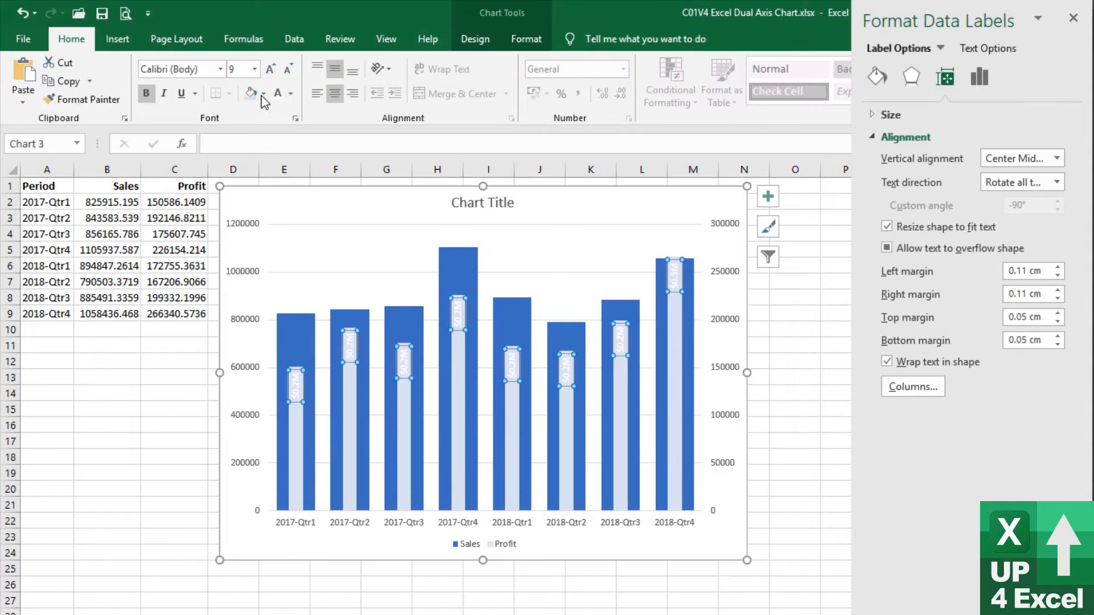
{"action": "left_click", "coordinate": [292, 98]}
{"action": "left_click", "coordinate": [291, 118]}
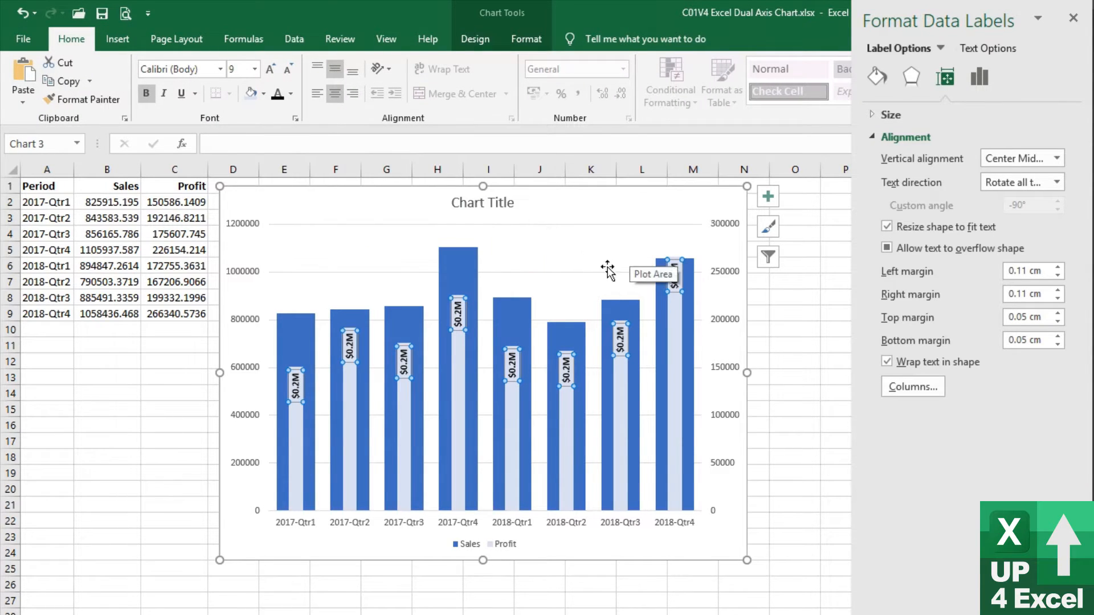
{"action": "left_click", "coordinate": [622, 327]}
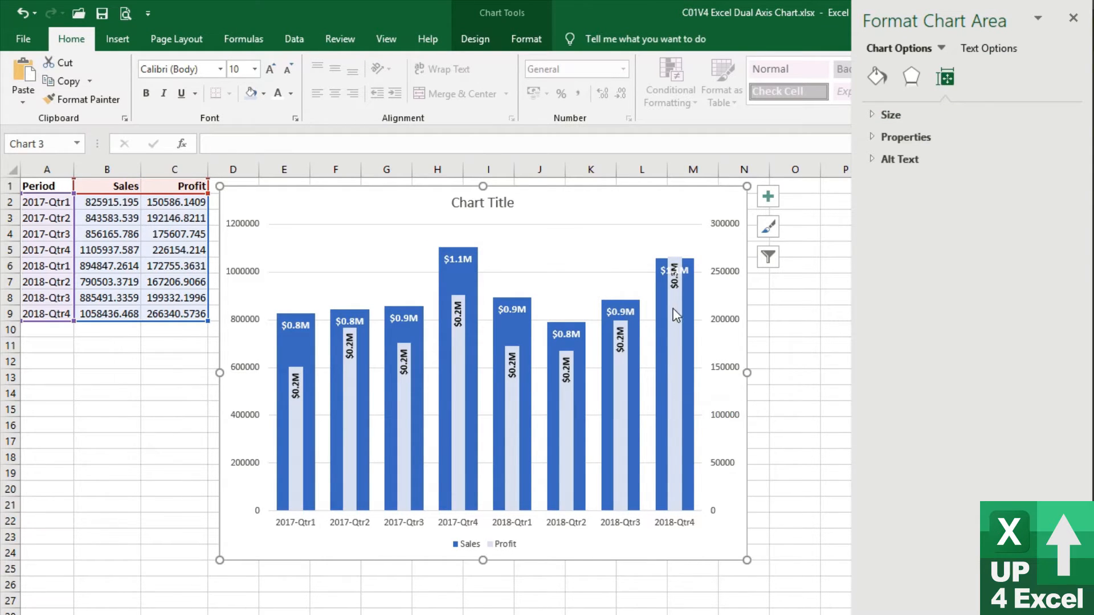
{"action": "left_click", "coordinate": [676, 331]}
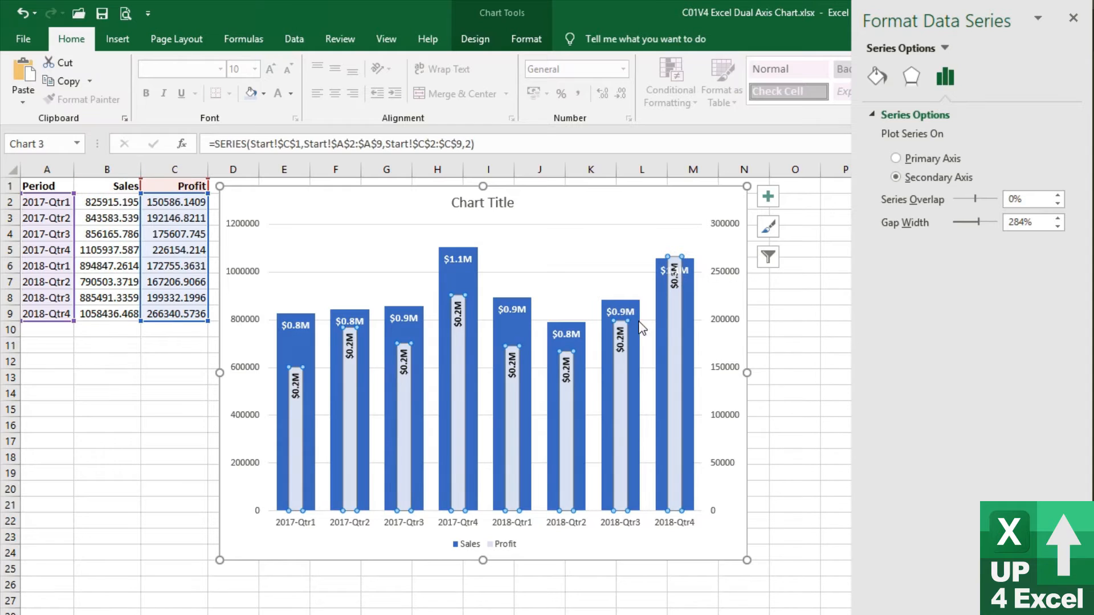
{"action": "left_click", "coordinate": [362, 339]}
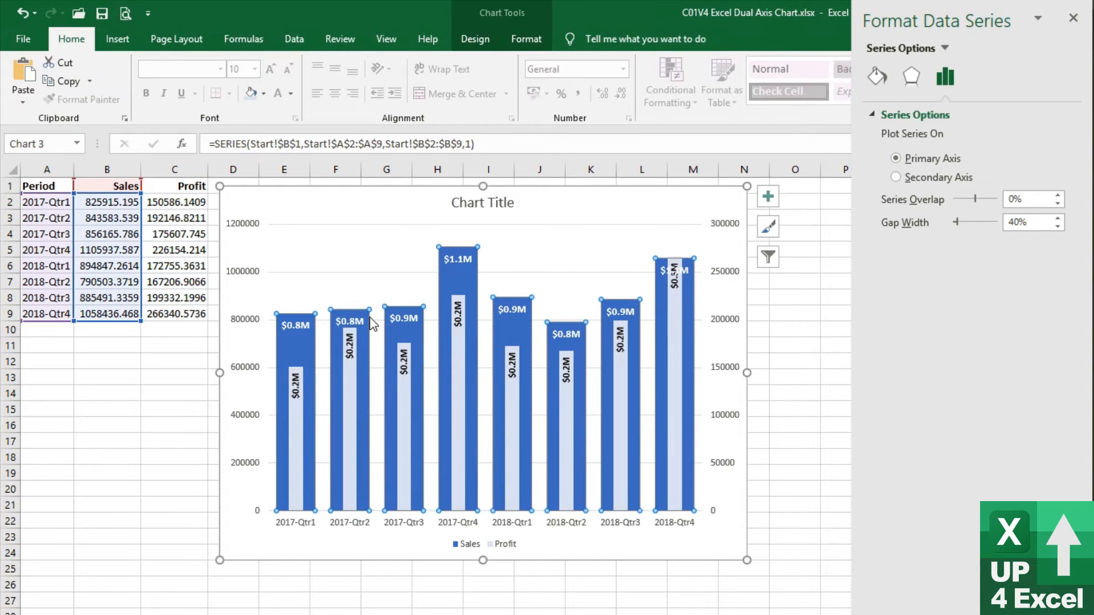
Set the Maximum bound of the secondary vertical axis to 350000
{"action": "left_click", "coordinate": [723, 322]}
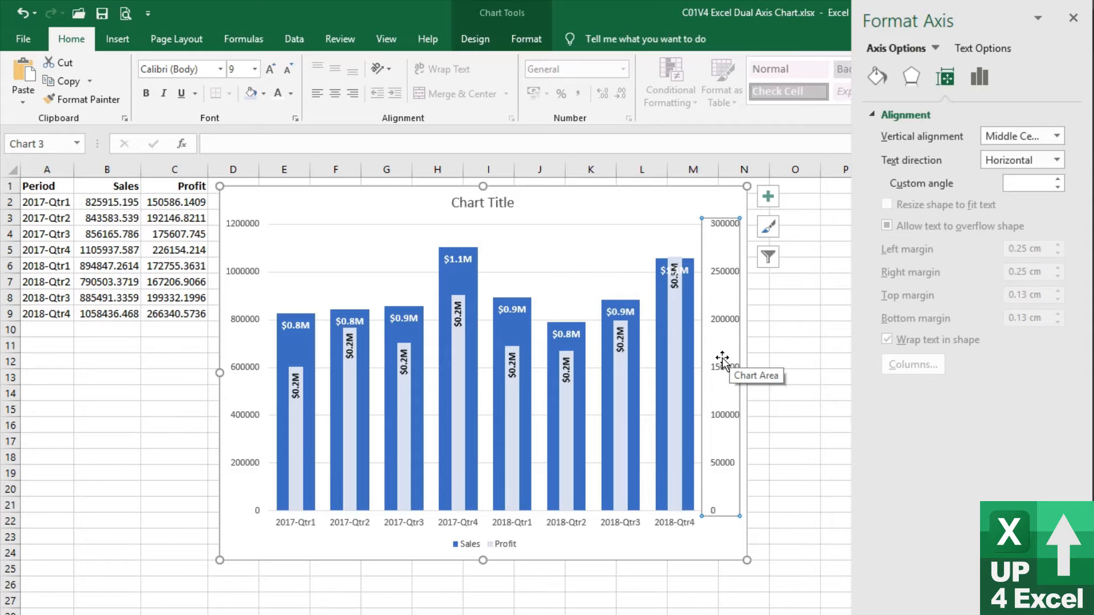
{"action": "left_click", "coordinate": [472, 38]}
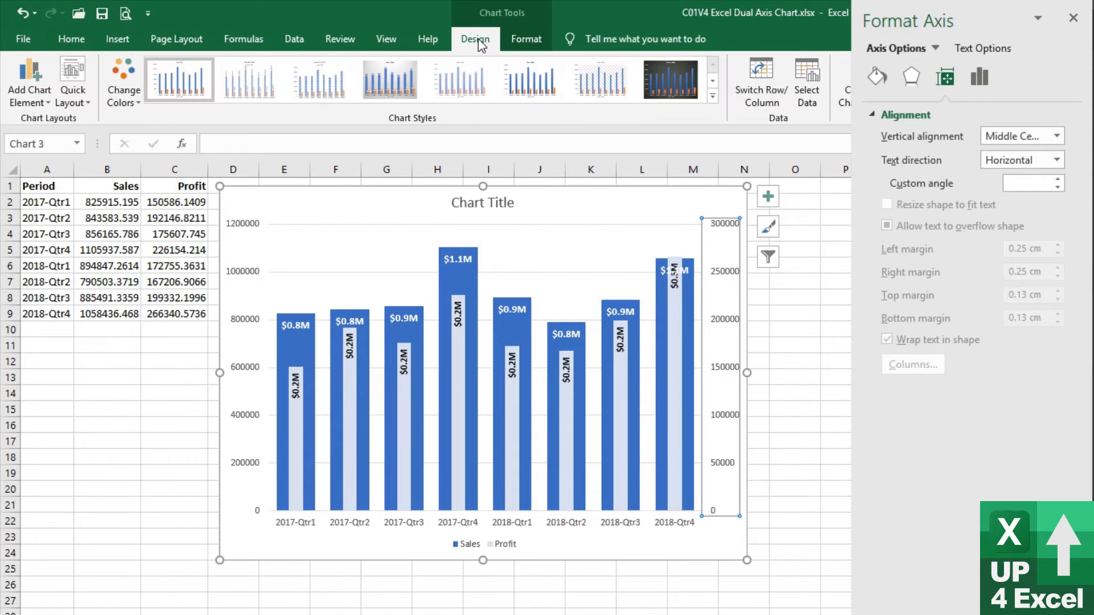
{"action": "left_click", "coordinate": [523, 40]}
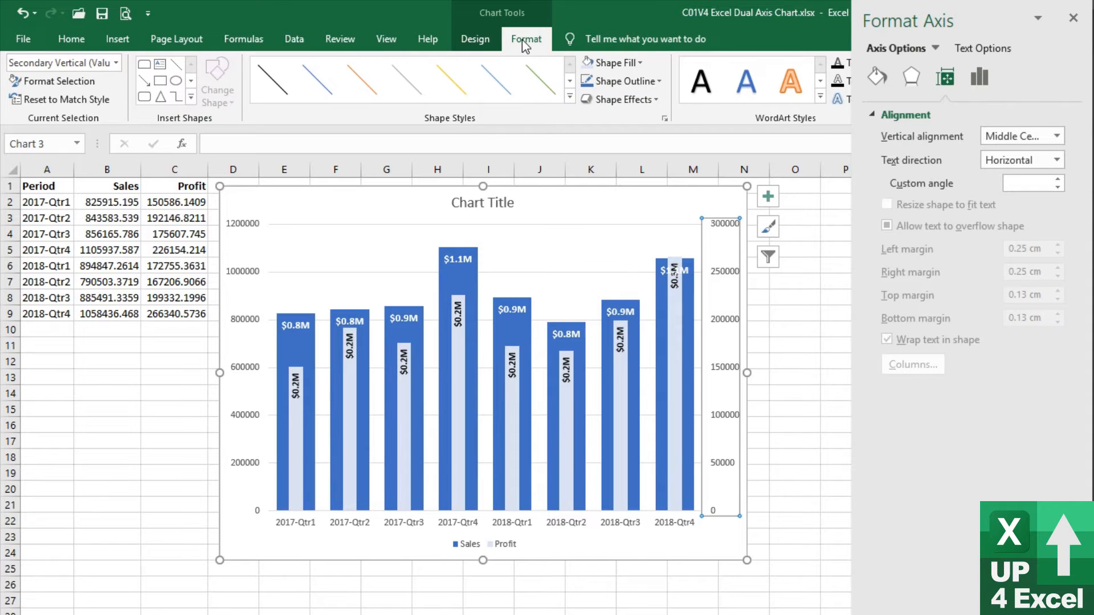
{"action": "left_click", "coordinate": [117, 63]}
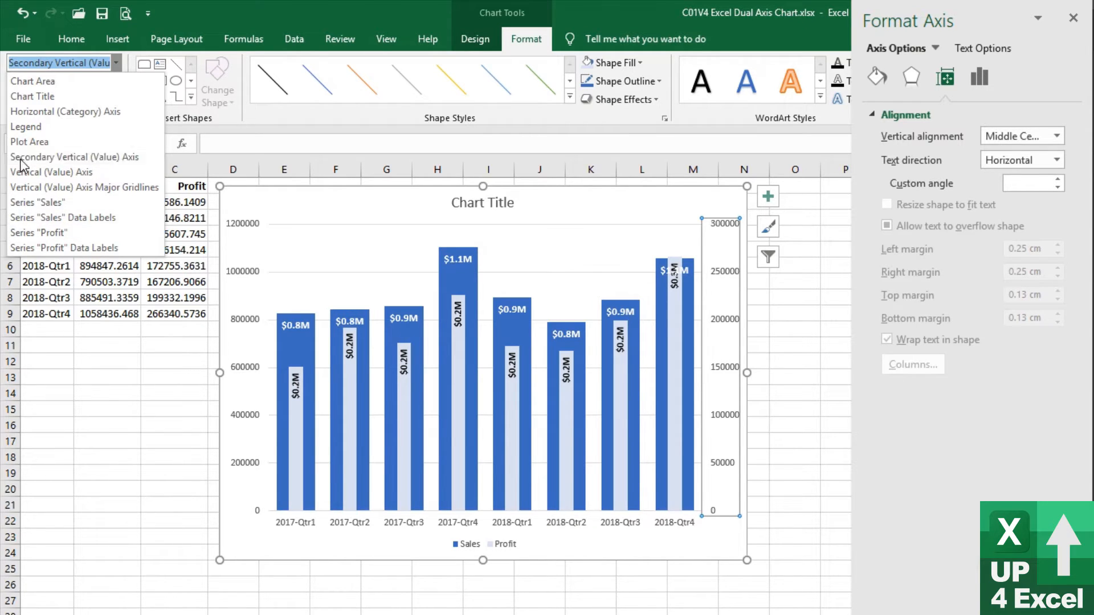
{"action": "left_click", "coordinate": [77, 159]}
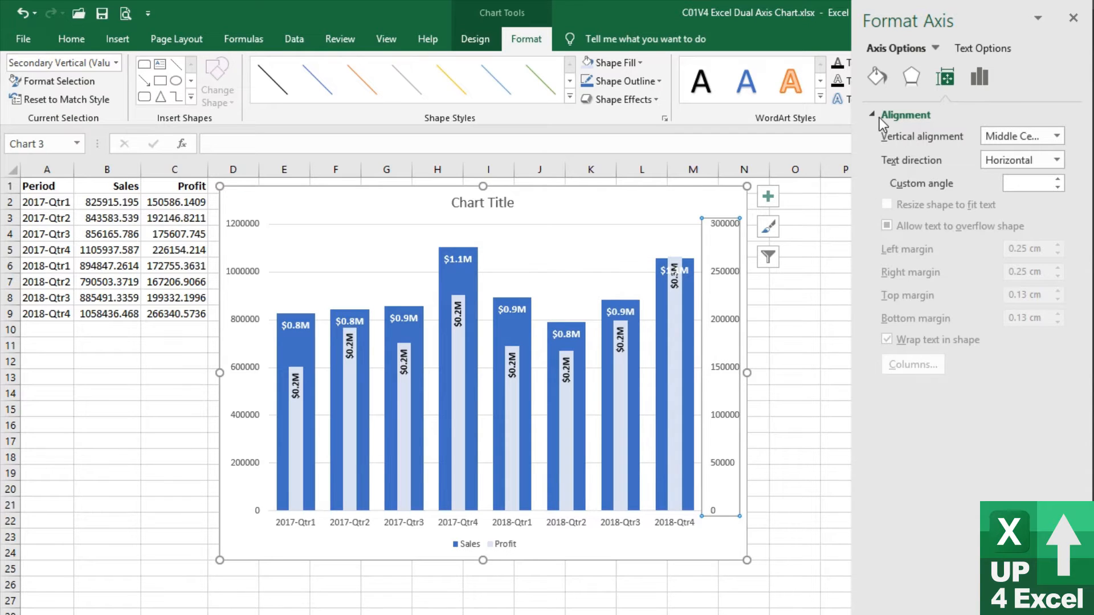
{"action": "left_click", "coordinate": [982, 82]}
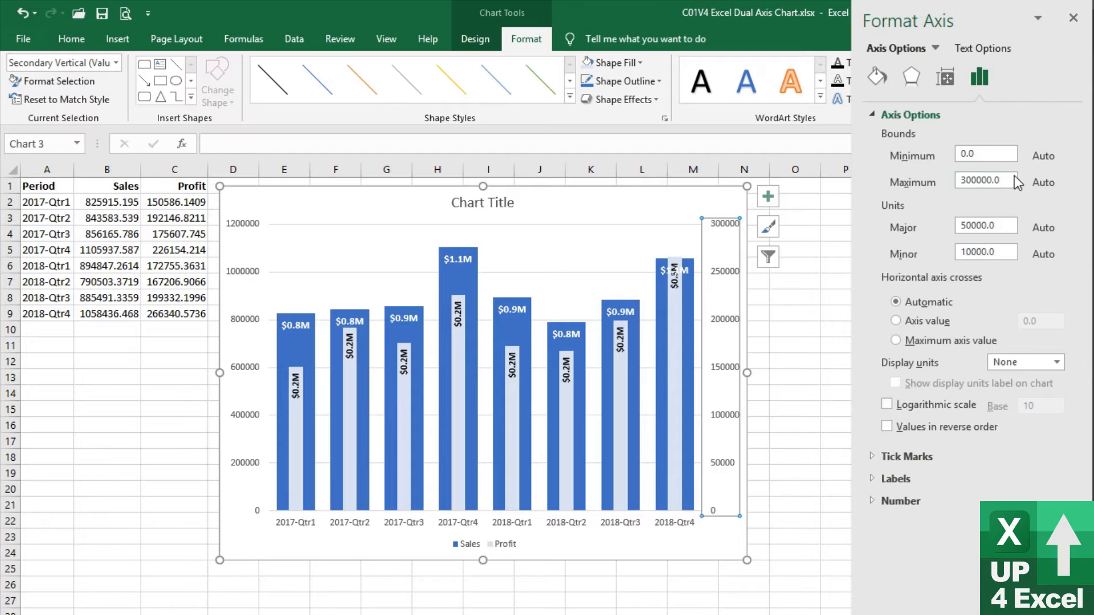
{"action": "left_click_drag", "start_coordinate": [1012, 178], "coordinate": [967, 182]}
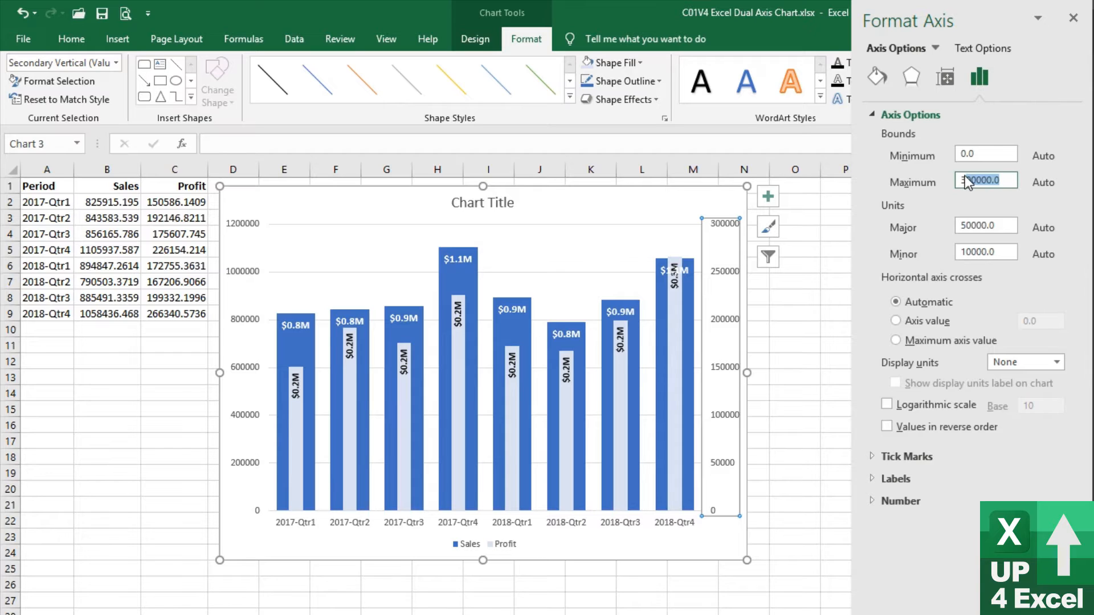
{"action": "left_click", "coordinate": [969, 181]}
{"action": "type", "text": "5"}
{"action": "key", "text": "Return"}
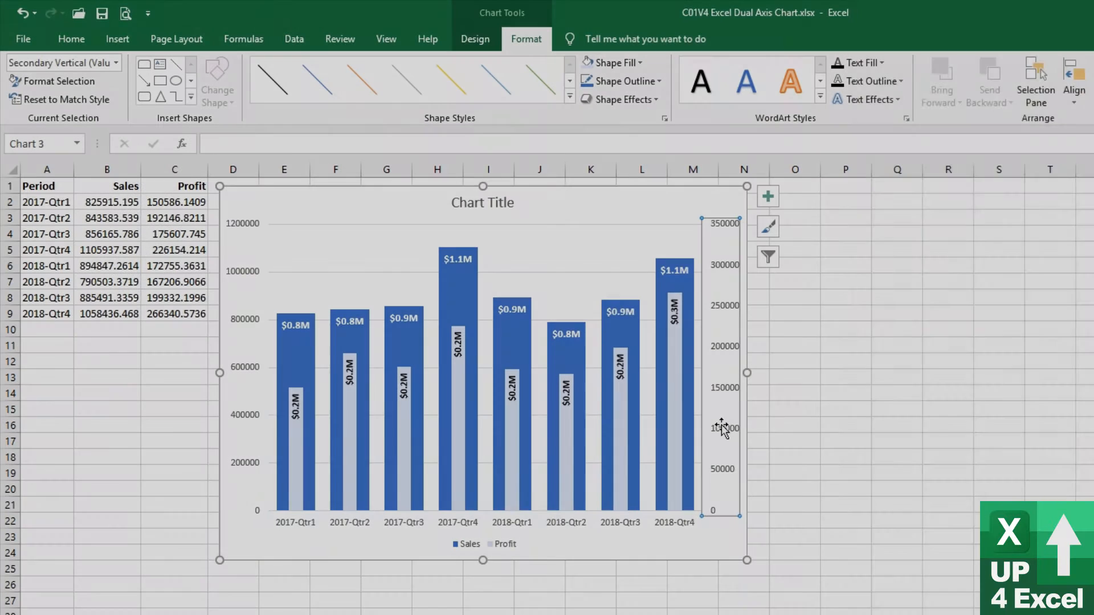
Delete the primary vertical axis and the secondary vertical axis from the chart
{"action": "double_click", "coordinate": [722, 428]}
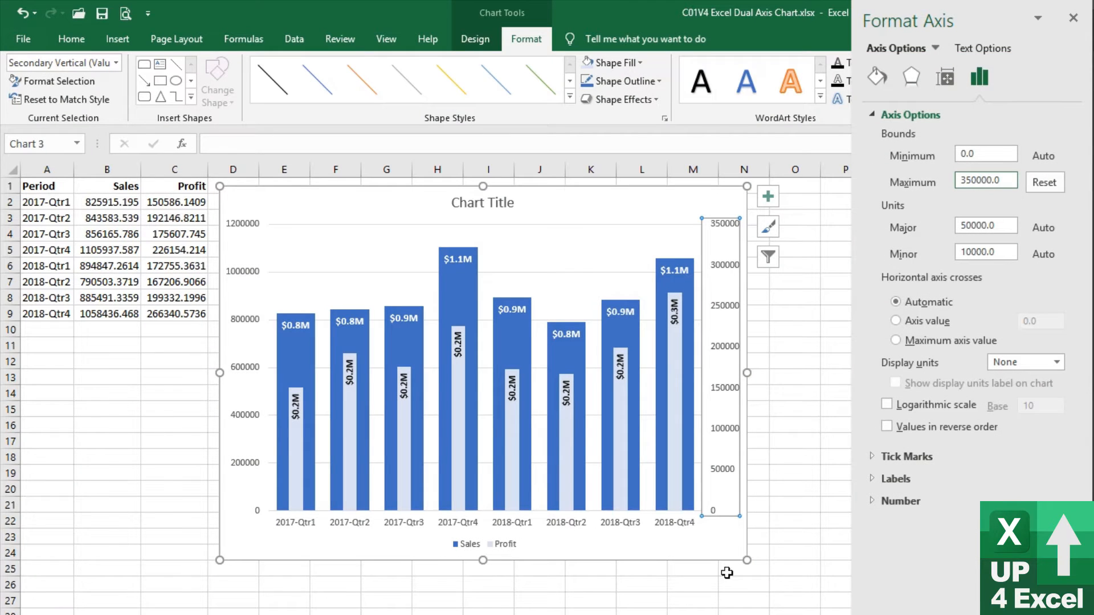
{"action": "left_click", "coordinate": [727, 490]}
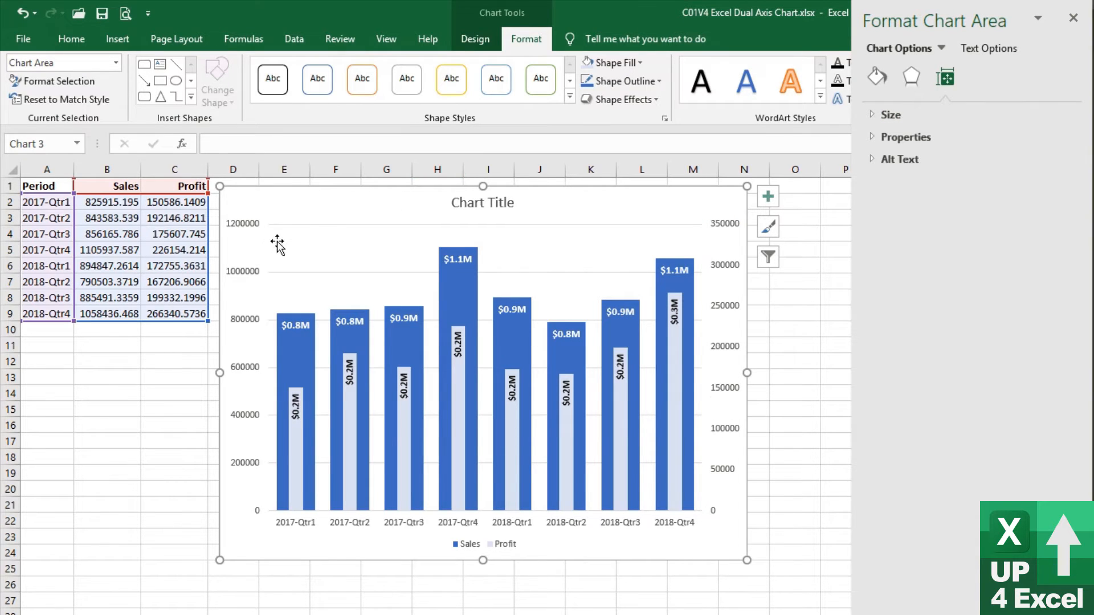
{"action": "left_click", "coordinate": [251, 222]}
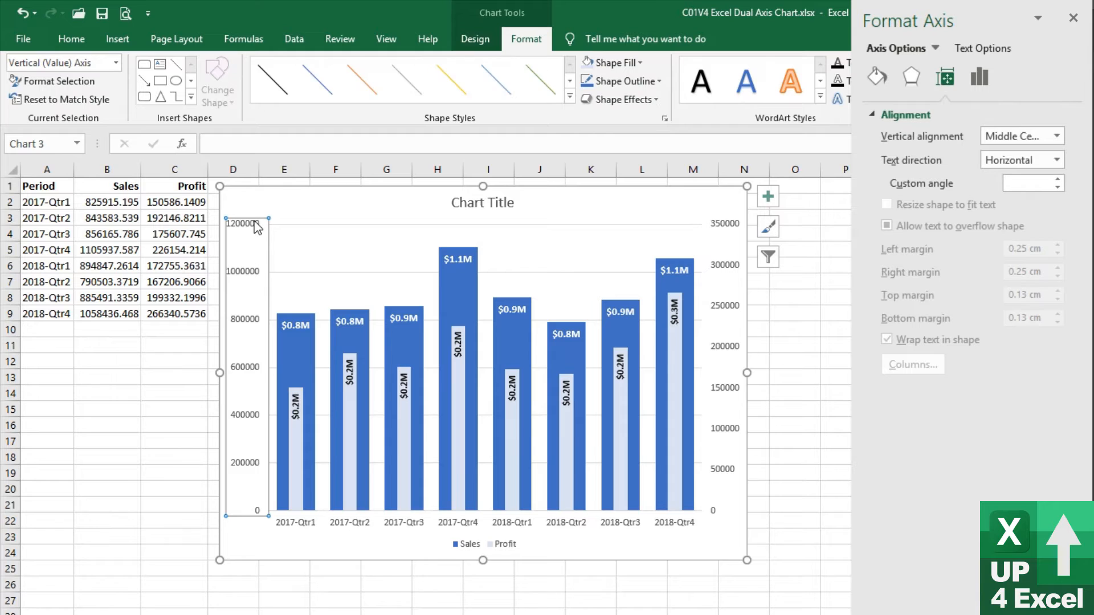
{"action": "key", "text": "Delete"}
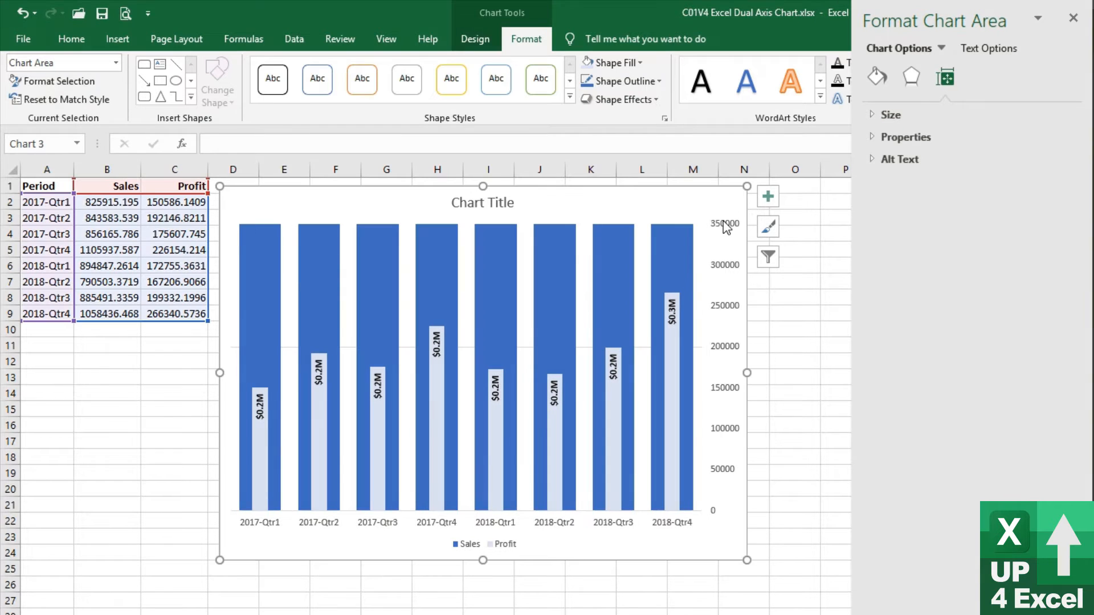
{"action": "left_click", "coordinate": [725, 226]}
{"action": "key", "text": "Delete"}
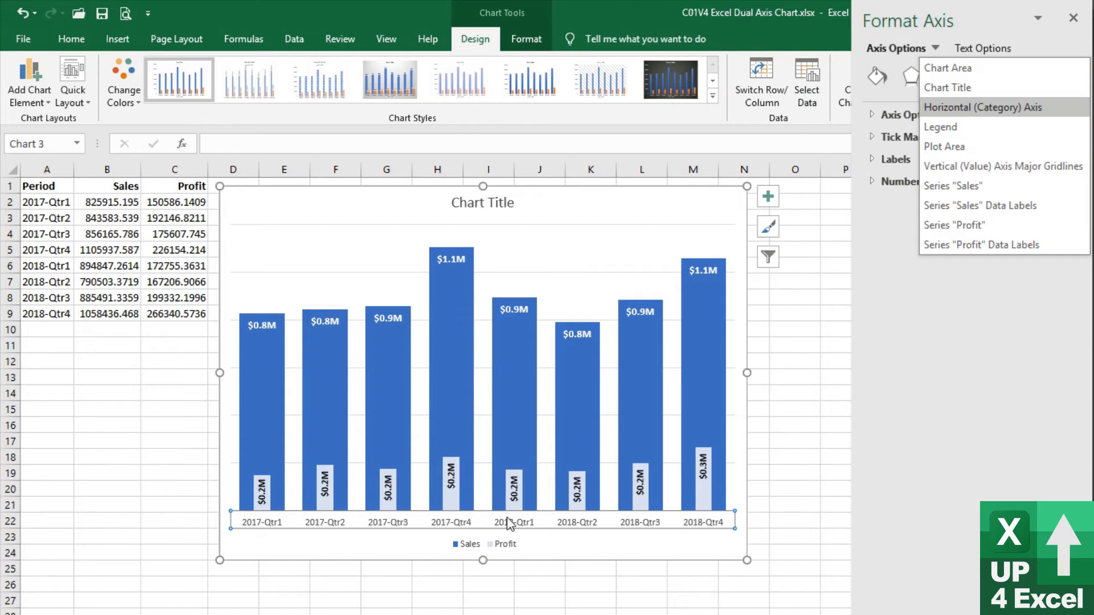
Add the Secondary Vertical axis back to the chart
{"action": "left_click", "coordinate": [34, 91]}
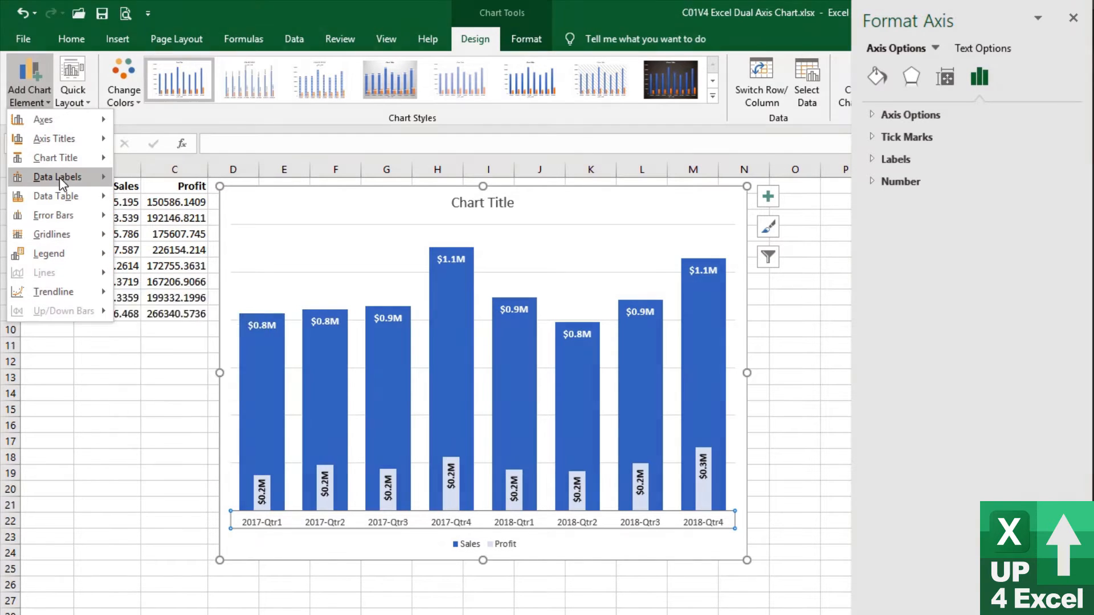
{"action": "mouse_move", "coordinate": [79, 119]}
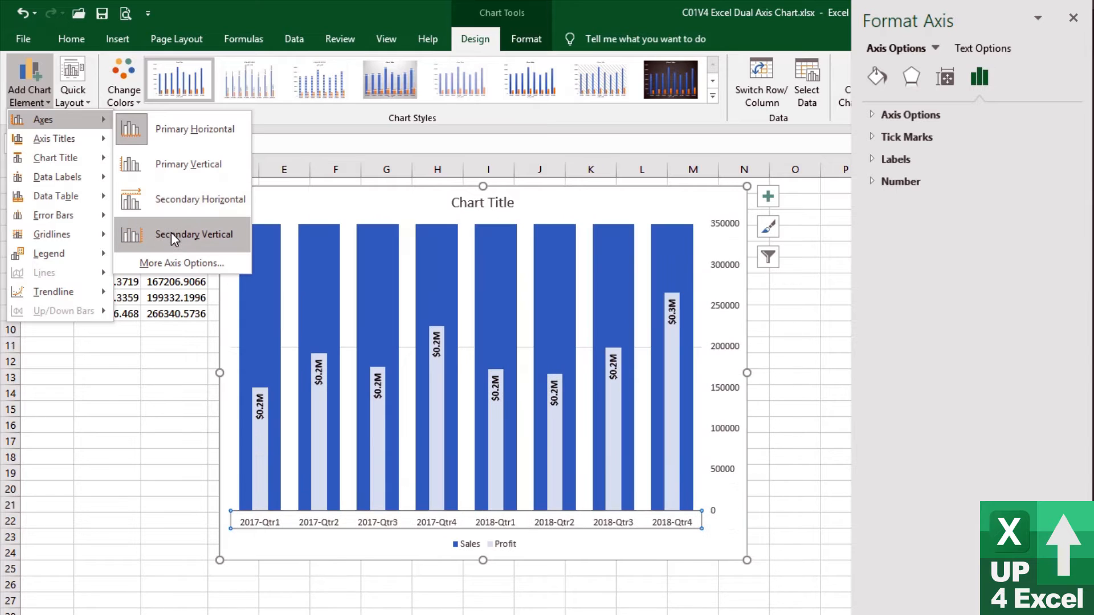
{"action": "left_click", "coordinate": [171, 232]}
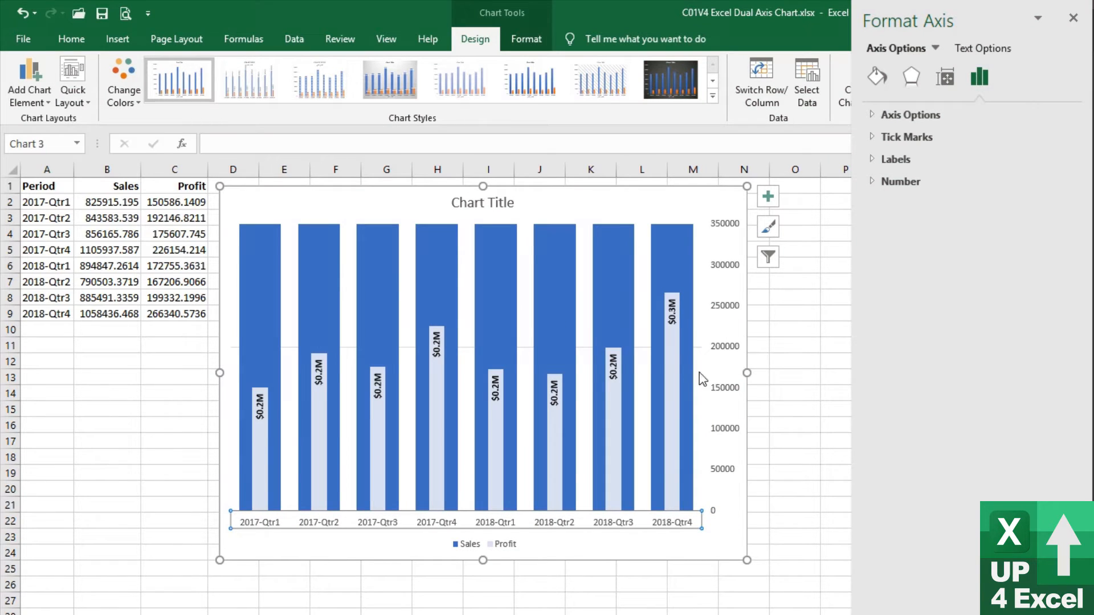
Hide the secondary vertical axis labels by setting their Label Position to None
{"action": "left_click", "coordinate": [728, 357]}
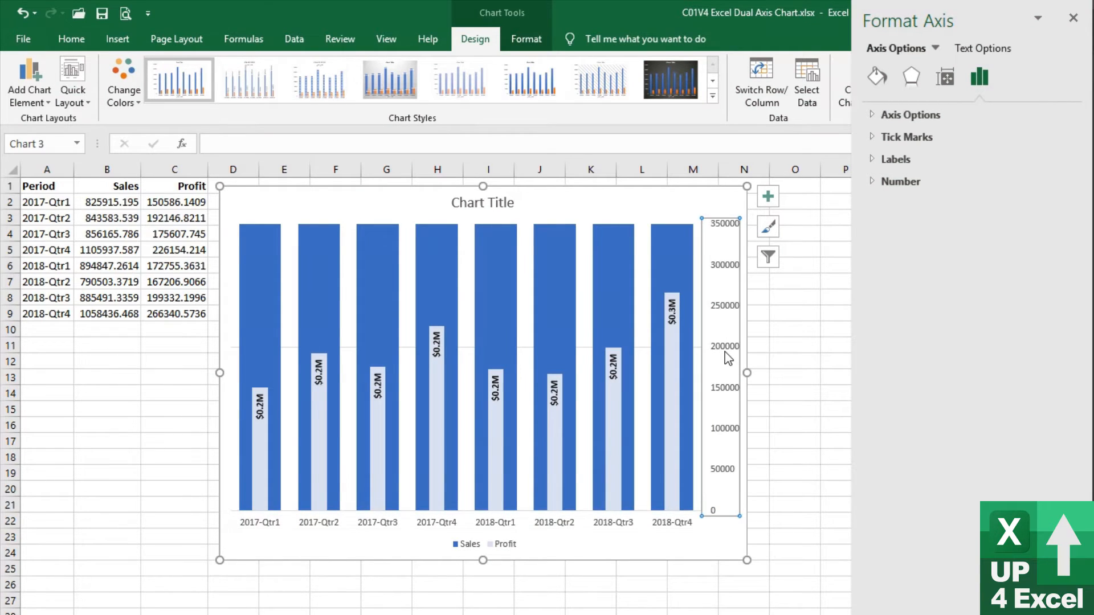
{"action": "left_click", "coordinate": [873, 115]}
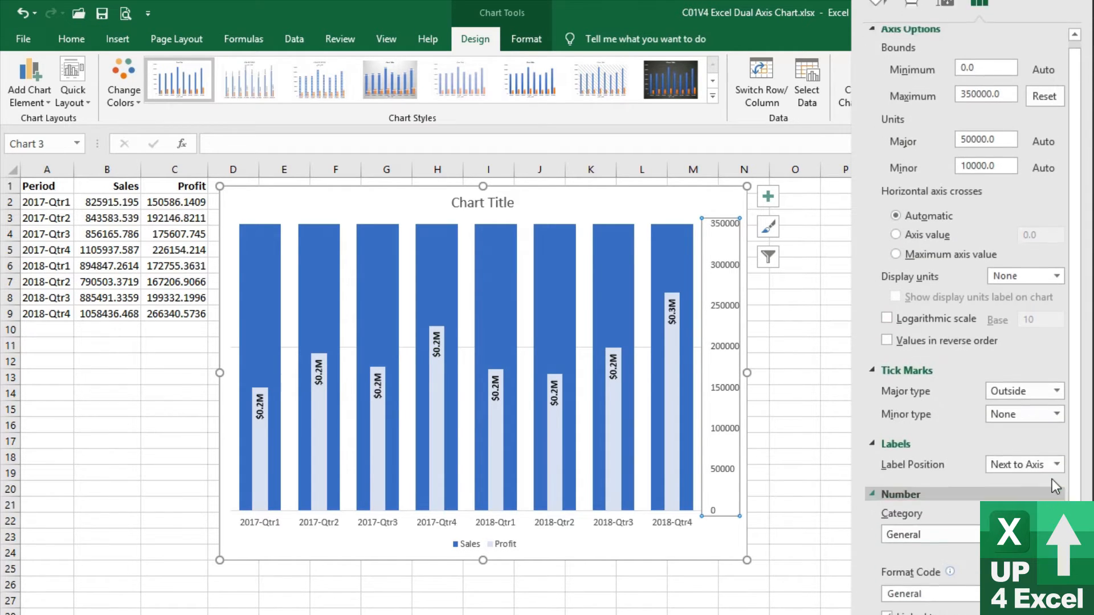
{"action": "left_click", "coordinate": [1058, 412]}
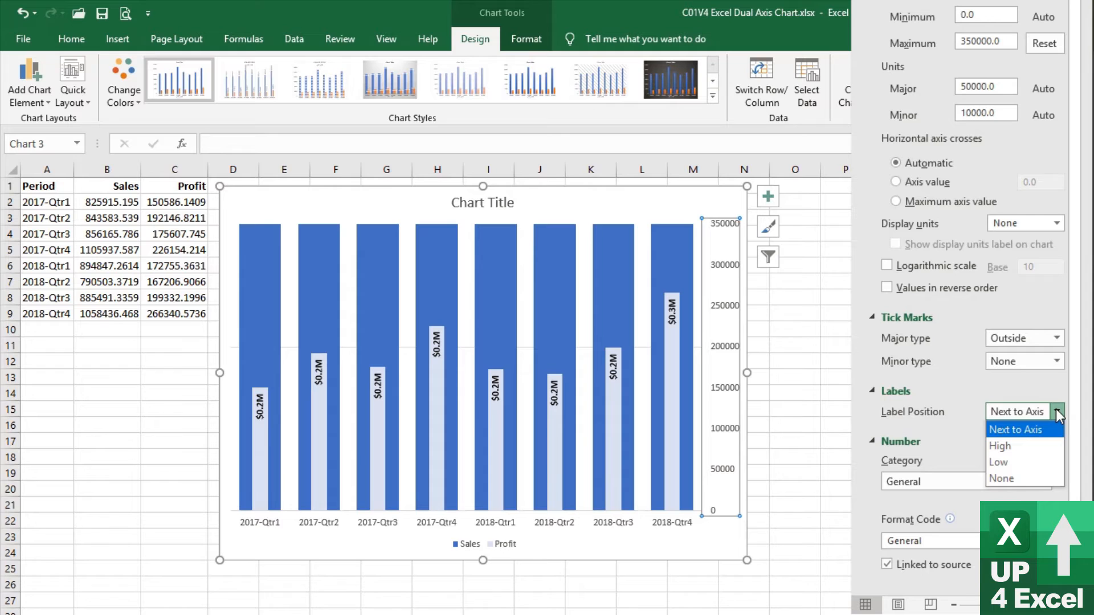
{"action": "left_click", "coordinate": [1027, 477]}
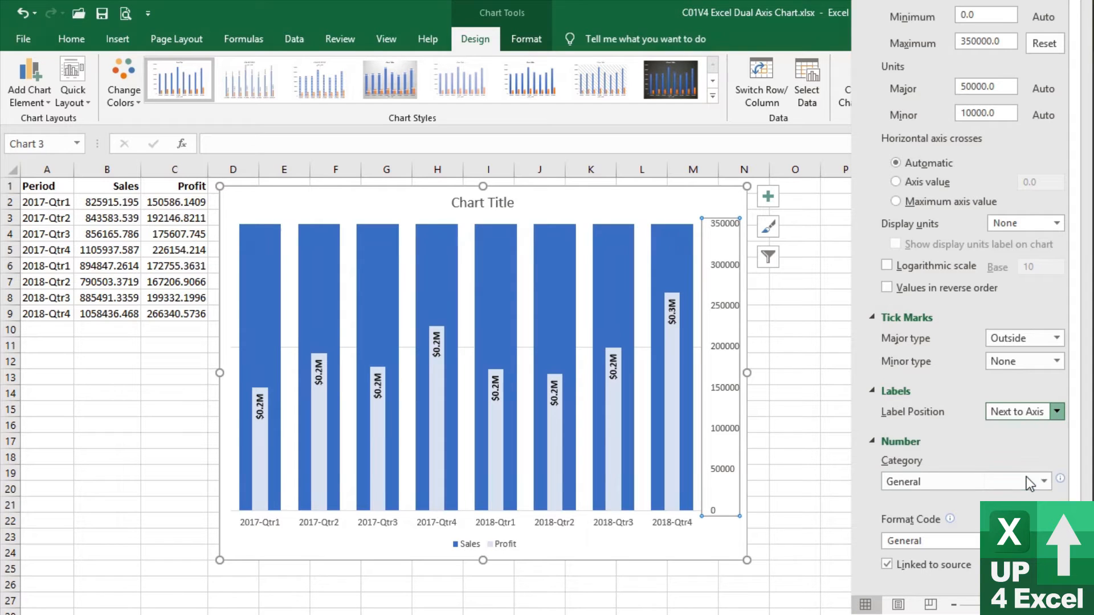
Add the Primary Vertical axis back to the chart
{"action": "left_click", "coordinate": [795, 473]}
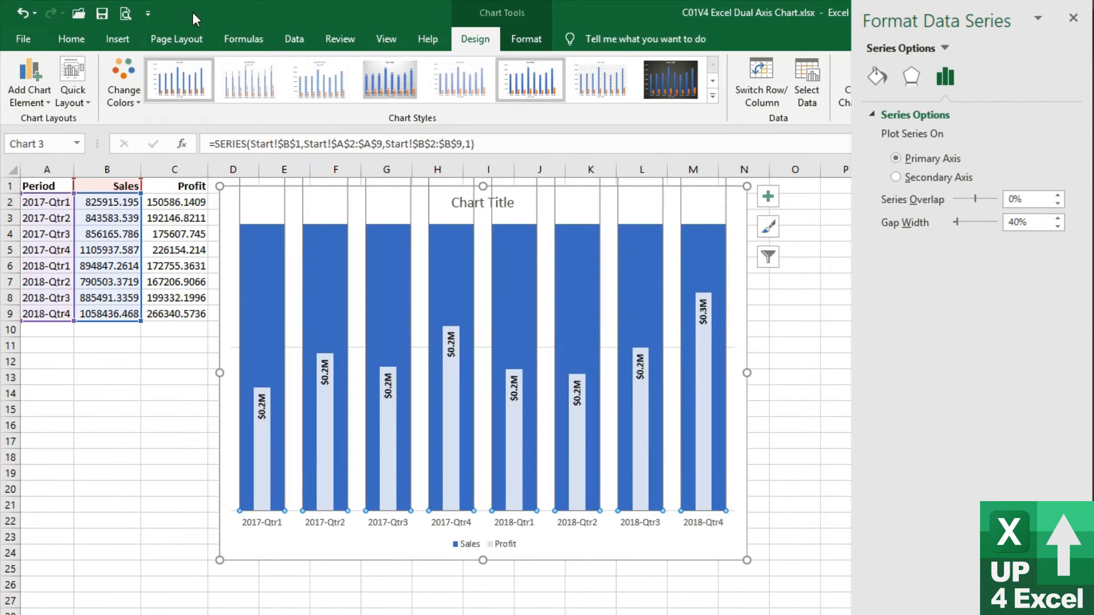
{"action": "left_click", "coordinate": [41, 97]}
{"action": "mouse_move", "coordinate": [40, 122]}
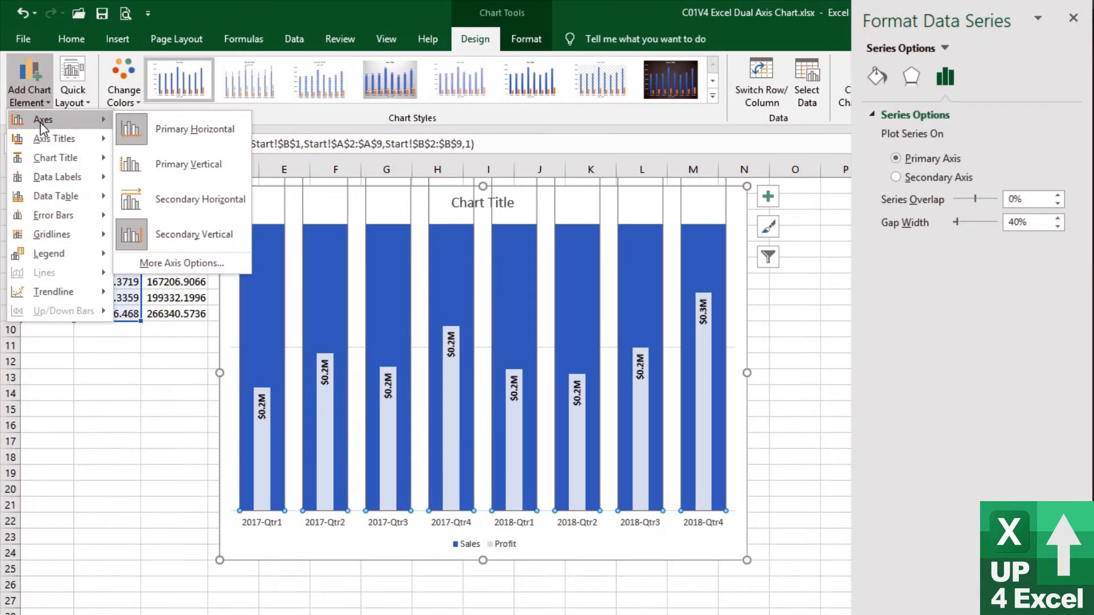
{"action": "left_click", "coordinate": [225, 165]}
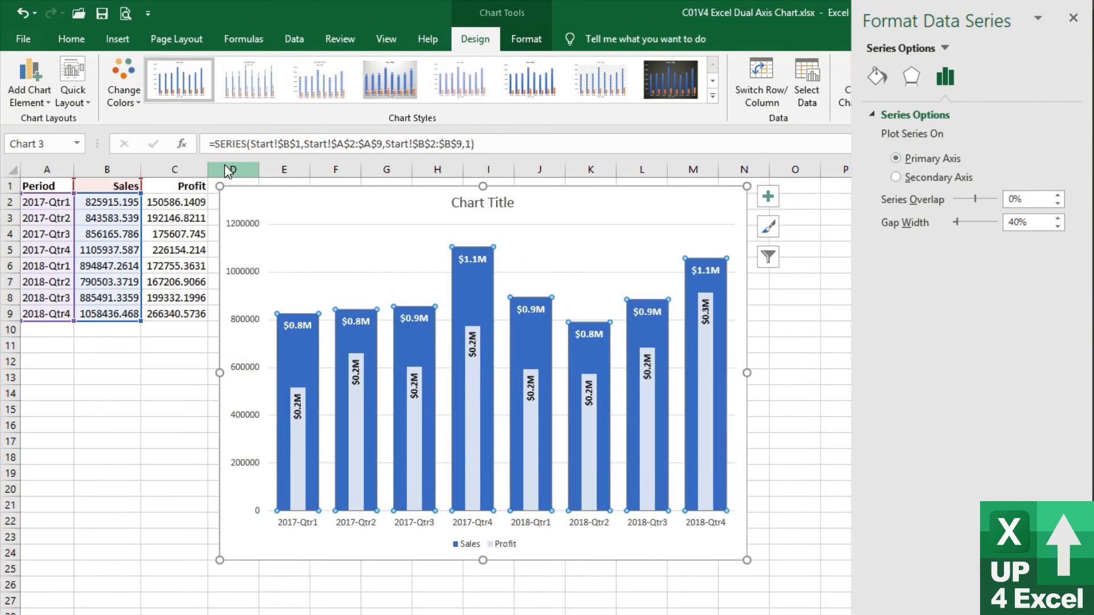
Hide the primary vertical axis labels by setting their Label Position to None
{"action": "left_click", "coordinate": [243, 329]}
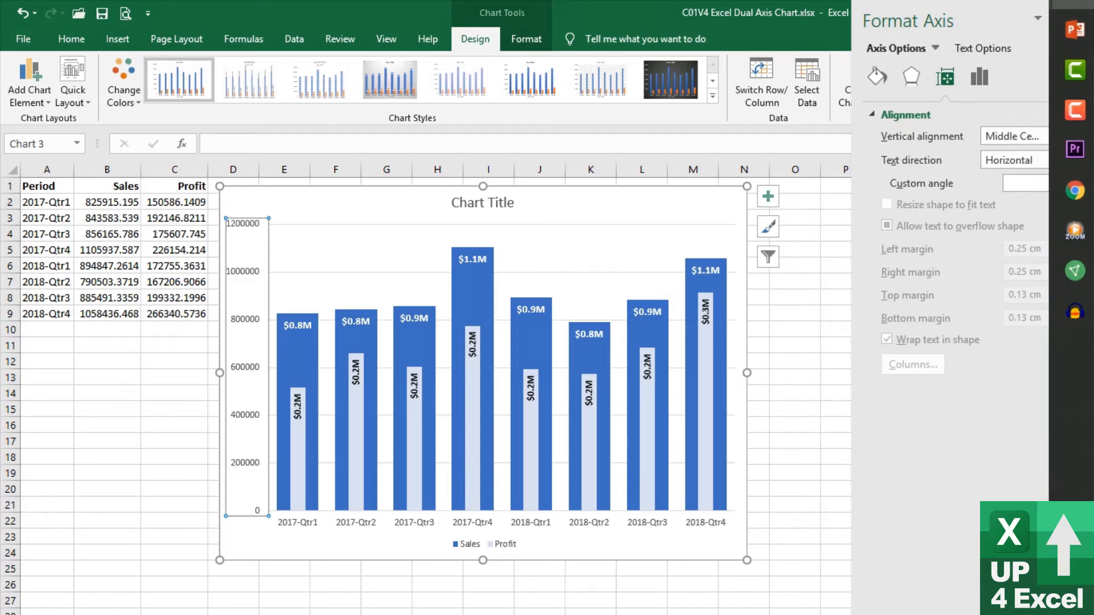
{"action": "left_click", "coordinate": [978, 83]}
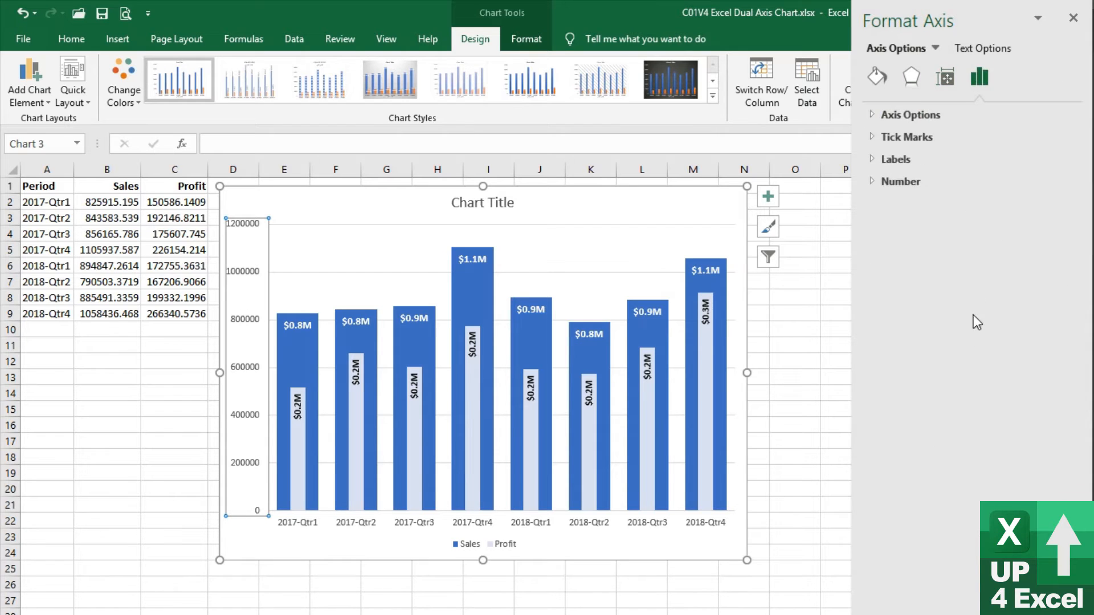
{"action": "left_click", "coordinate": [871, 164]}
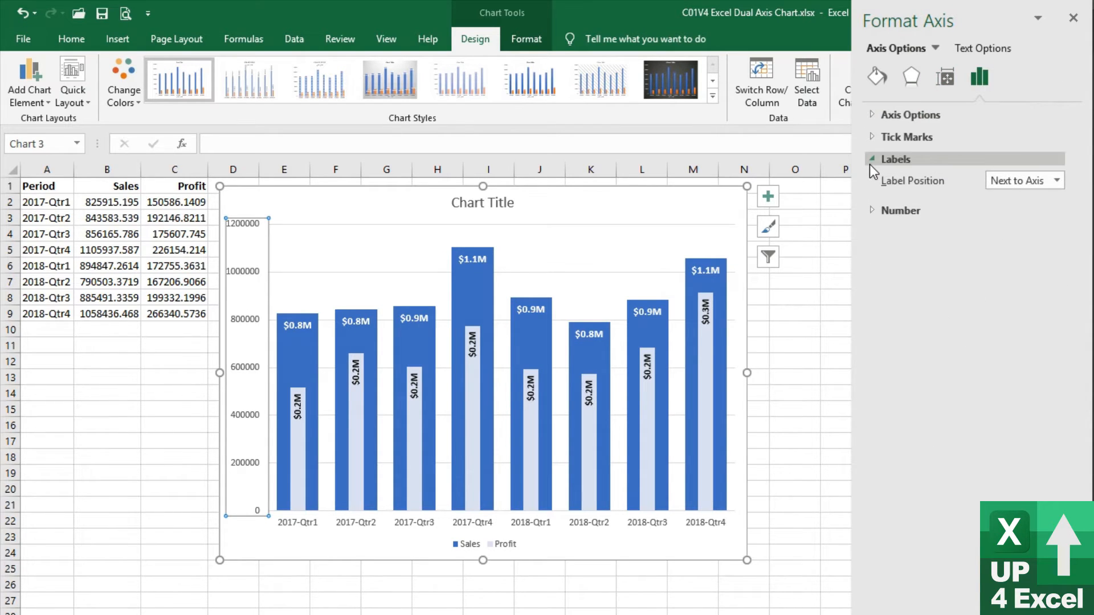
{"action": "left_click", "coordinate": [1056, 181]}
{"action": "left_click", "coordinate": [1024, 247]}
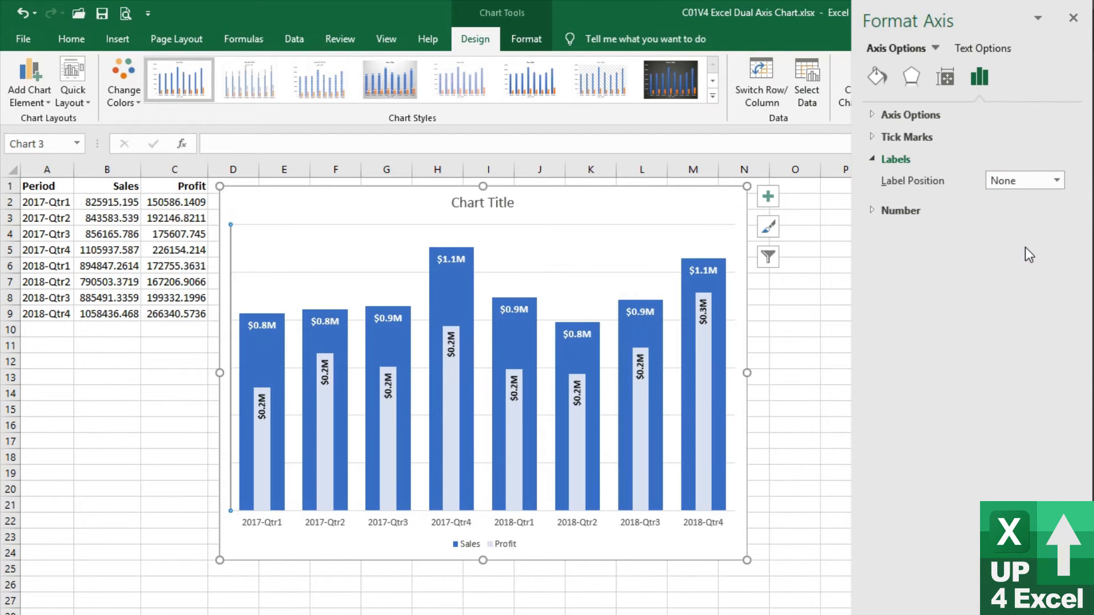
Format the primary vertical axis with no fill and no line
{"action": "left_click", "coordinate": [876, 139]}
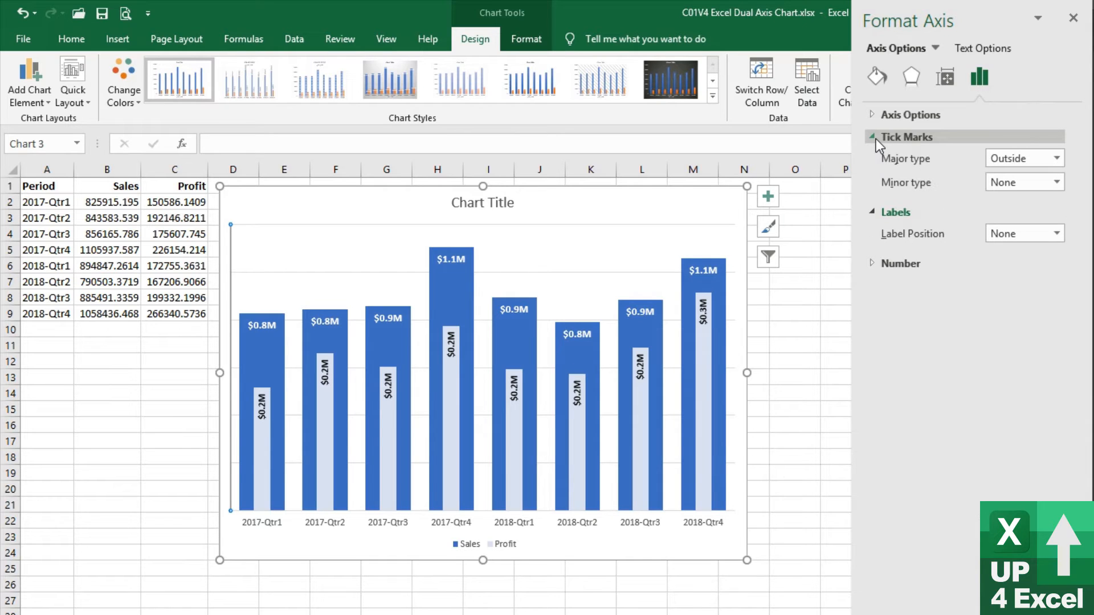
{"action": "left_click", "coordinate": [873, 116]}
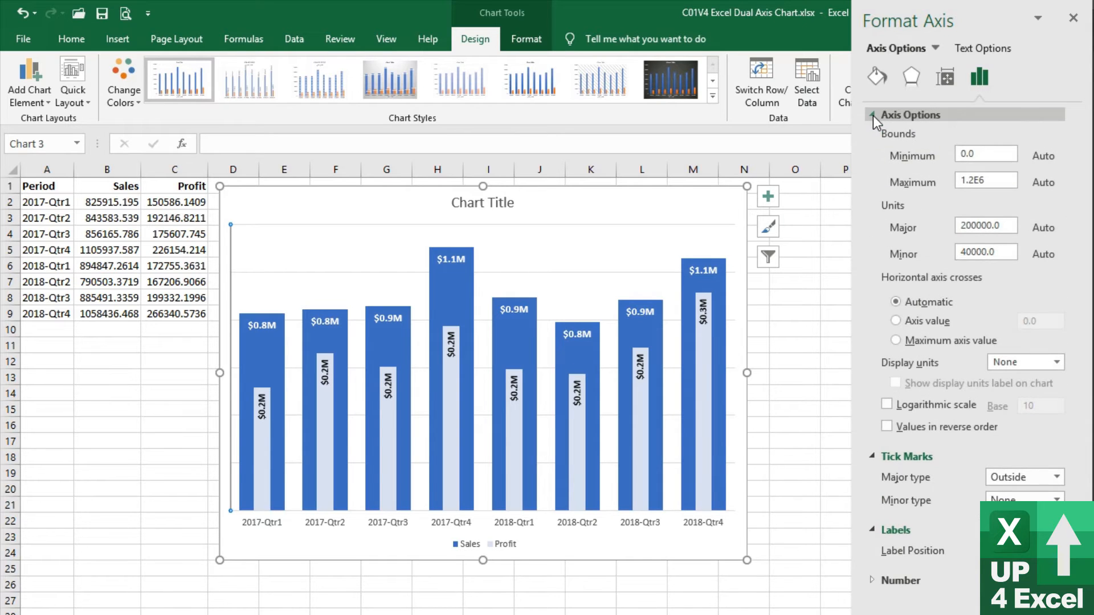
{"action": "left_click", "coordinate": [877, 75]}
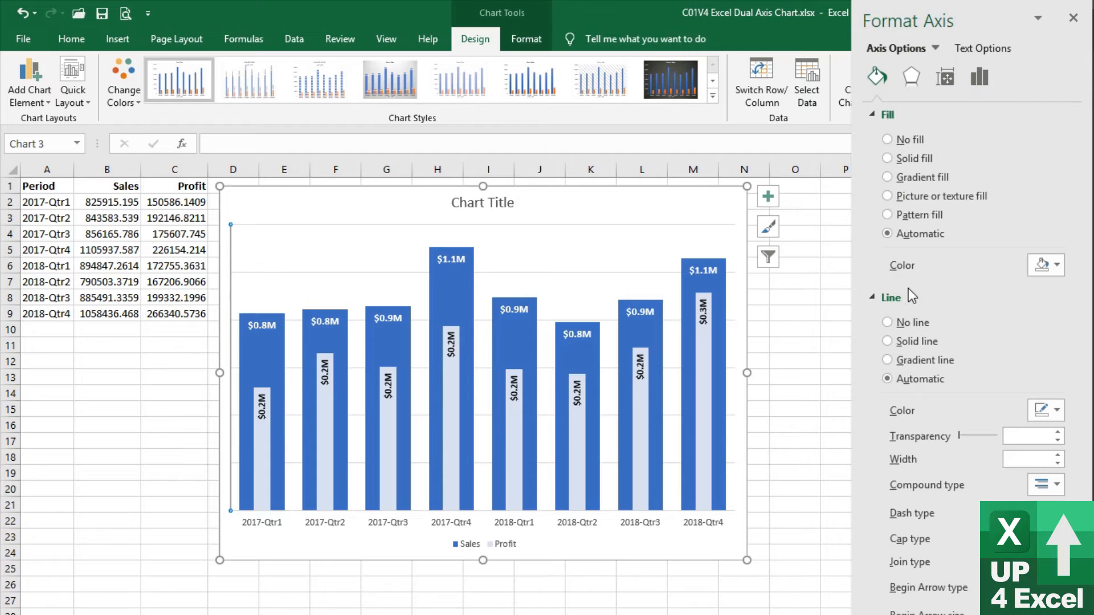
{"action": "left_click", "coordinate": [896, 140]}
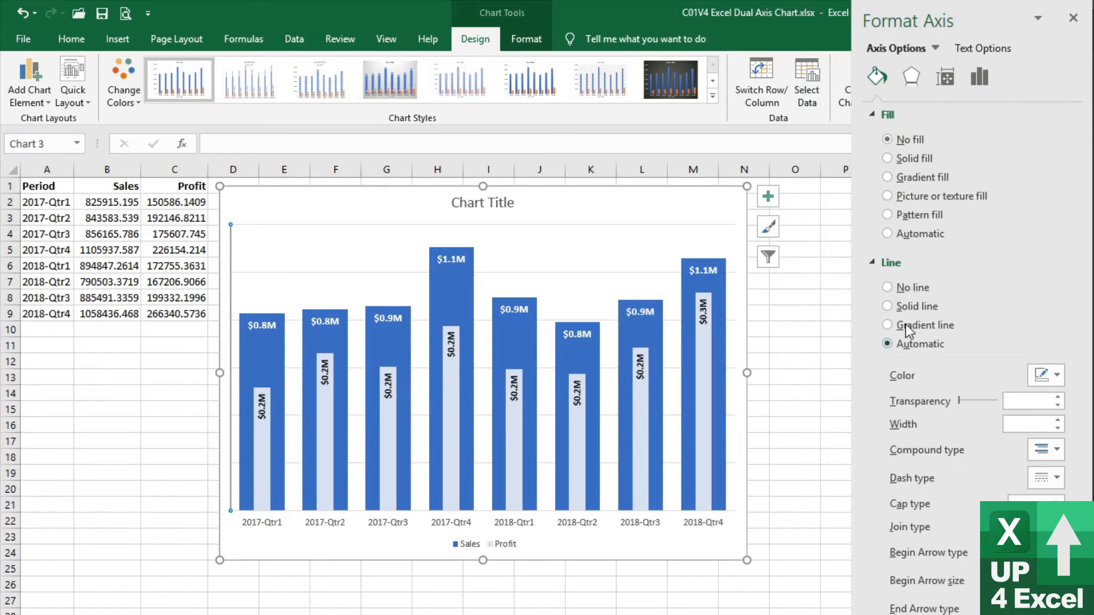
{"action": "left_click", "coordinate": [889, 288]}
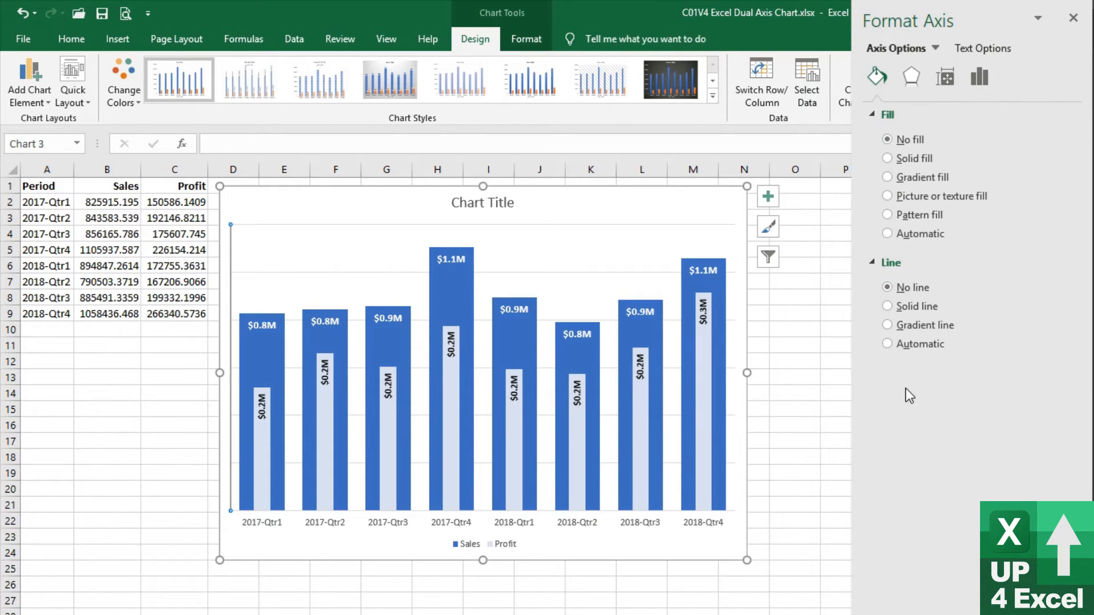
Delete the chart's major gridlines and format the horizontal axis with no fill and no line
{"action": "left_click", "coordinate": [607, 274]}
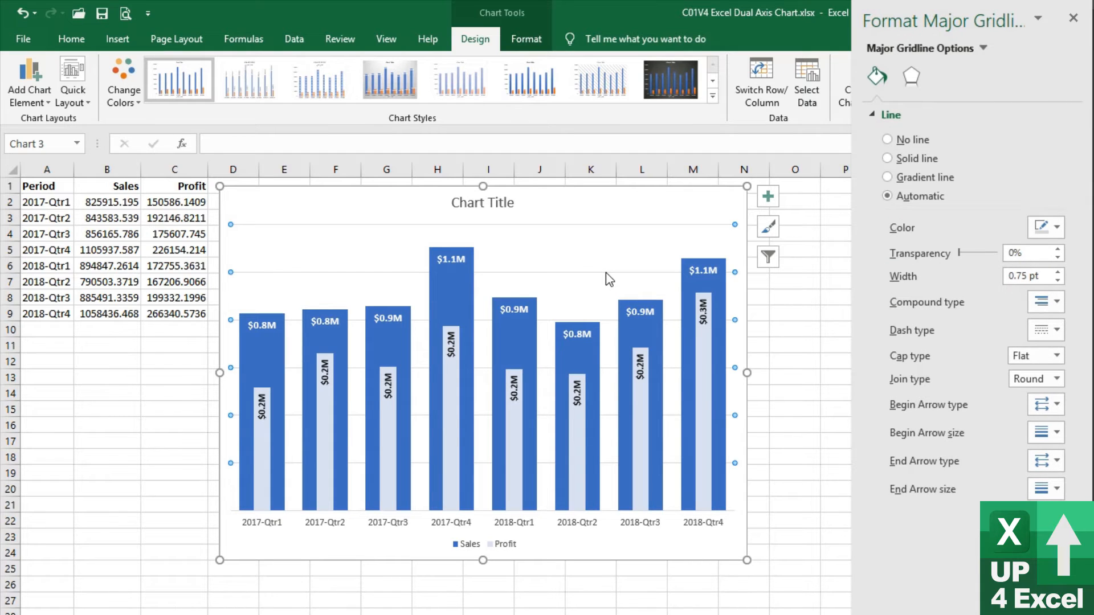
{"action": "key", "text": "Escape"}
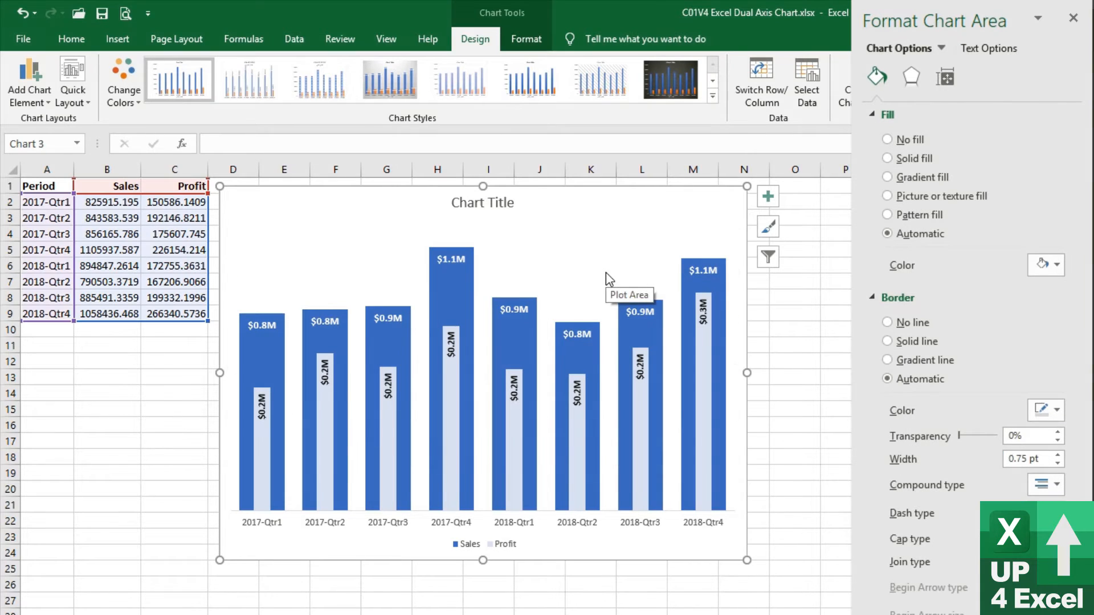
{"action": "left_click", "coordinate": [561, 522]}
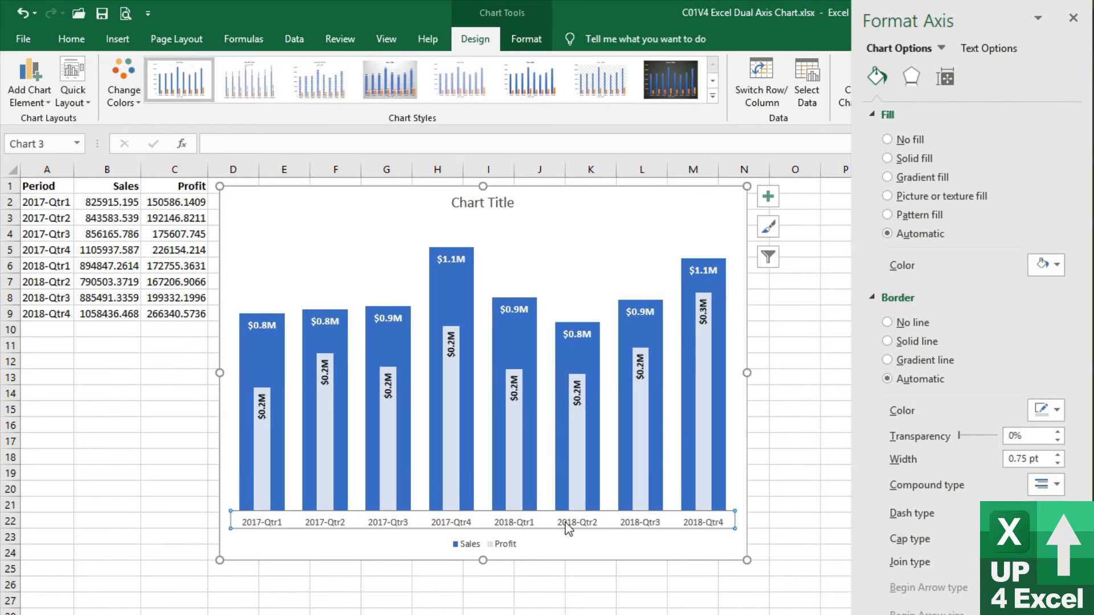
{"action": "left_click", "coordinate": [888, 139]}
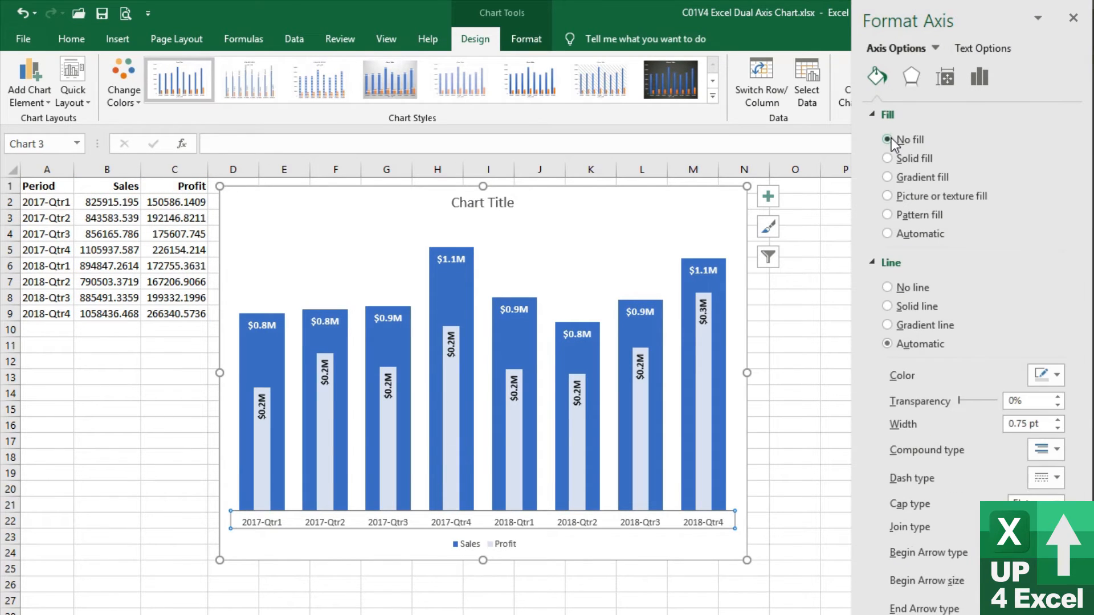
{"action": "left_click", "coordinate": [890, 289]}
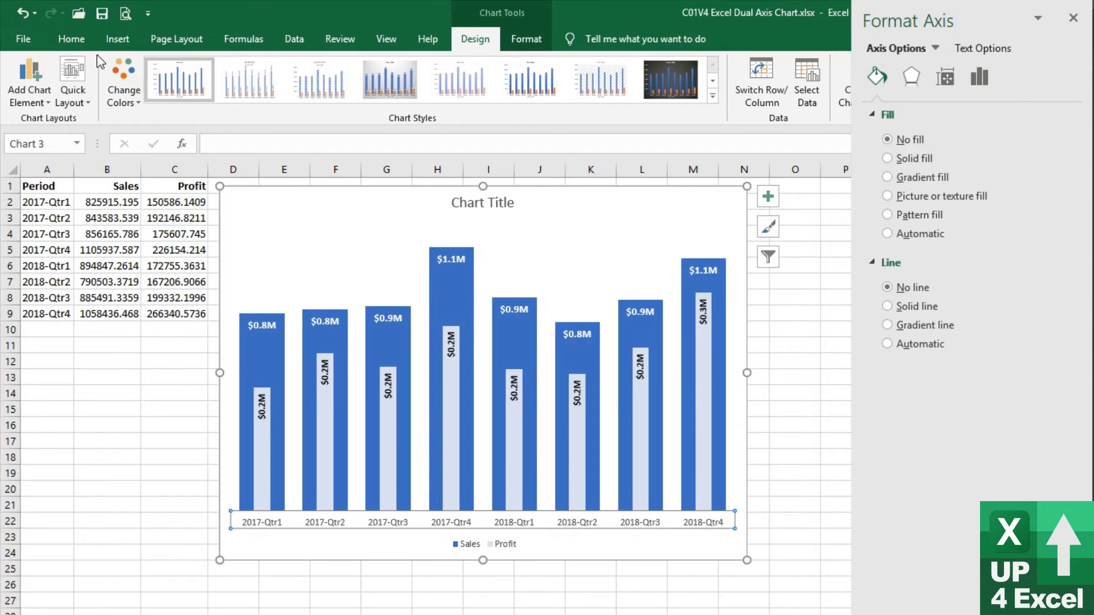
Make the horizontal axis quarter labels bold and set their font size to 11
{"action": "left_click", "coordinate": [67, 37]}
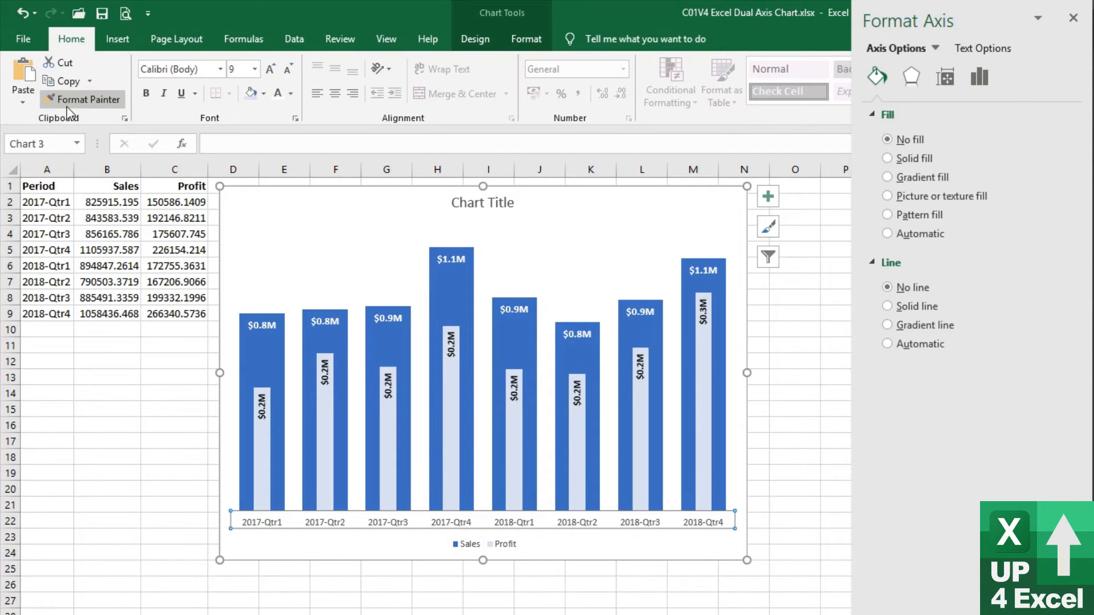
{"action": "left_click", "coordinate": [148, 93]}
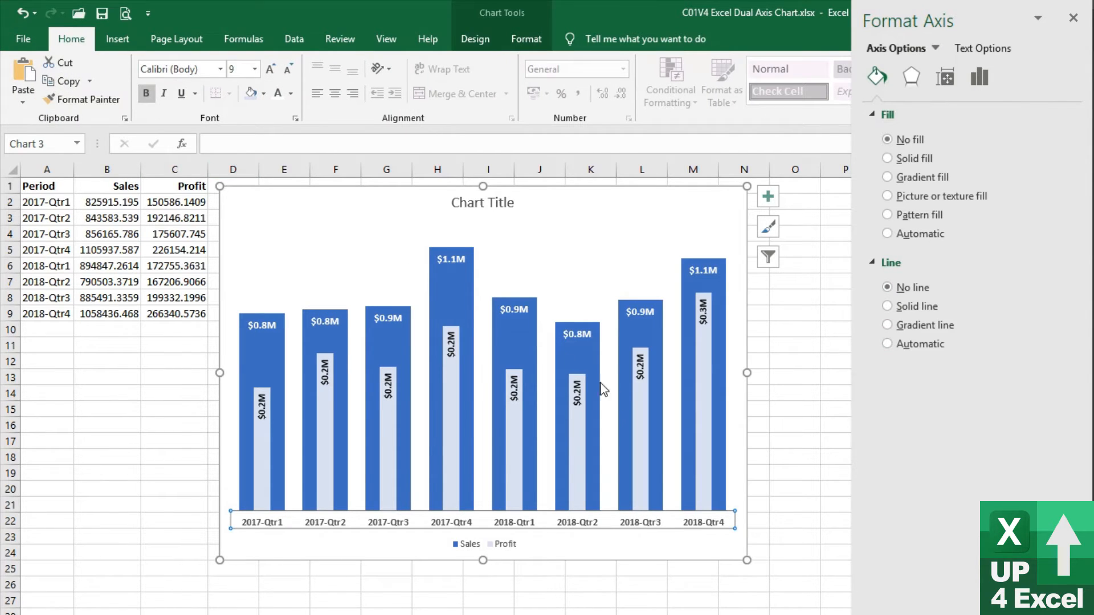
{"action": "left_click", "coordinate": [267, 73]}
{"action": "left_click", "coordinate": [273, 73]}
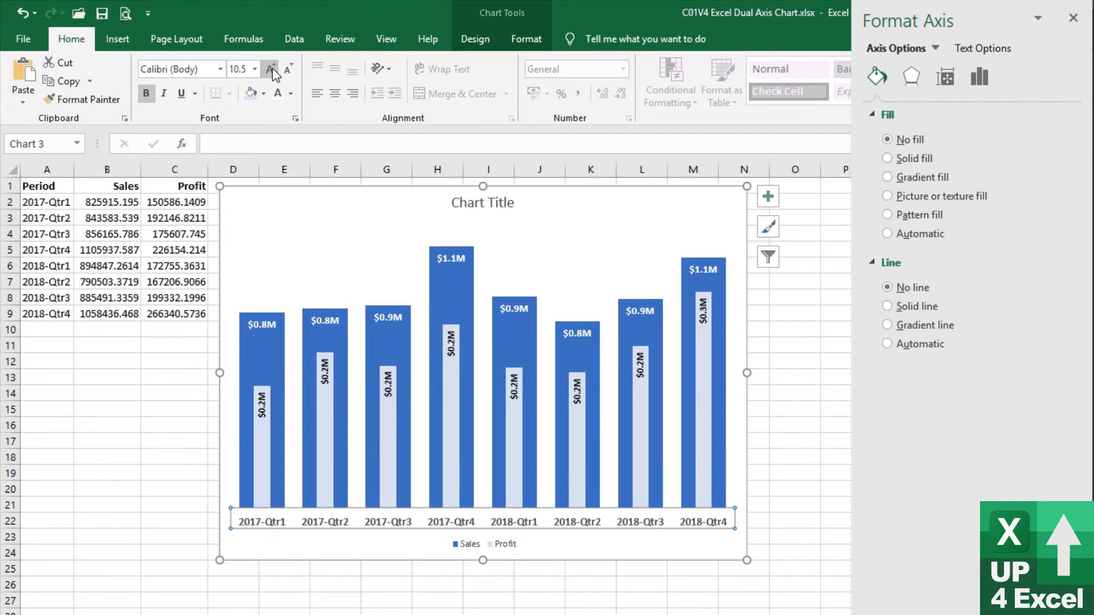
{"action": "left_click", "coordinate": [273, 71]}
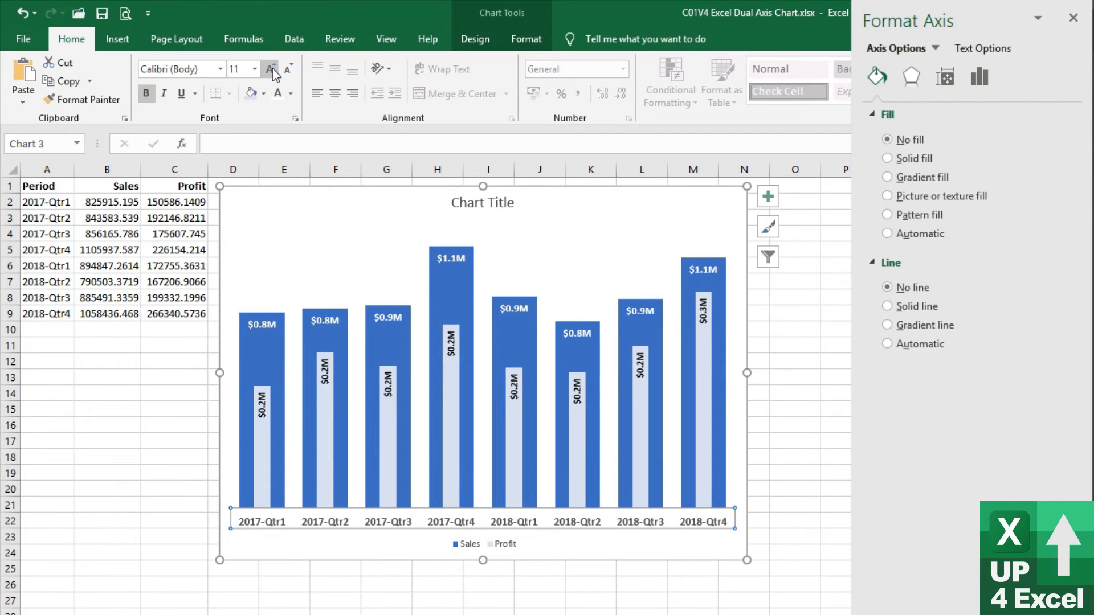
{"action": "left_click", "coordinate": [502, 558]}
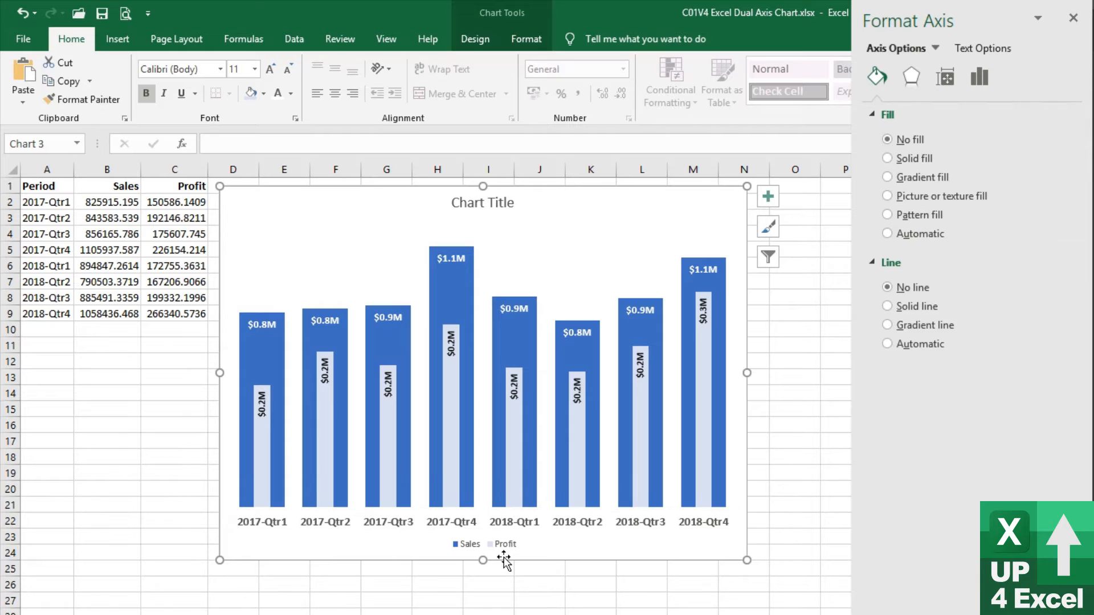
Change the chart title text to "Sales and Profit" and format it bold at font size 18
{"action": "left_click", "coordinate": [483, 208]}
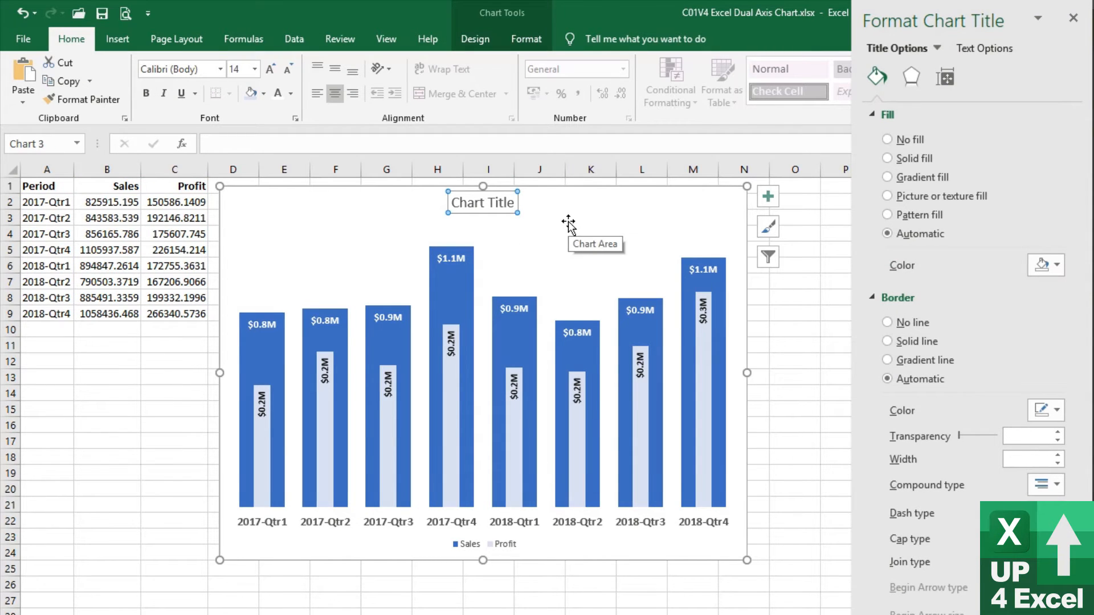
{"action": "type", "text": "Sale"}
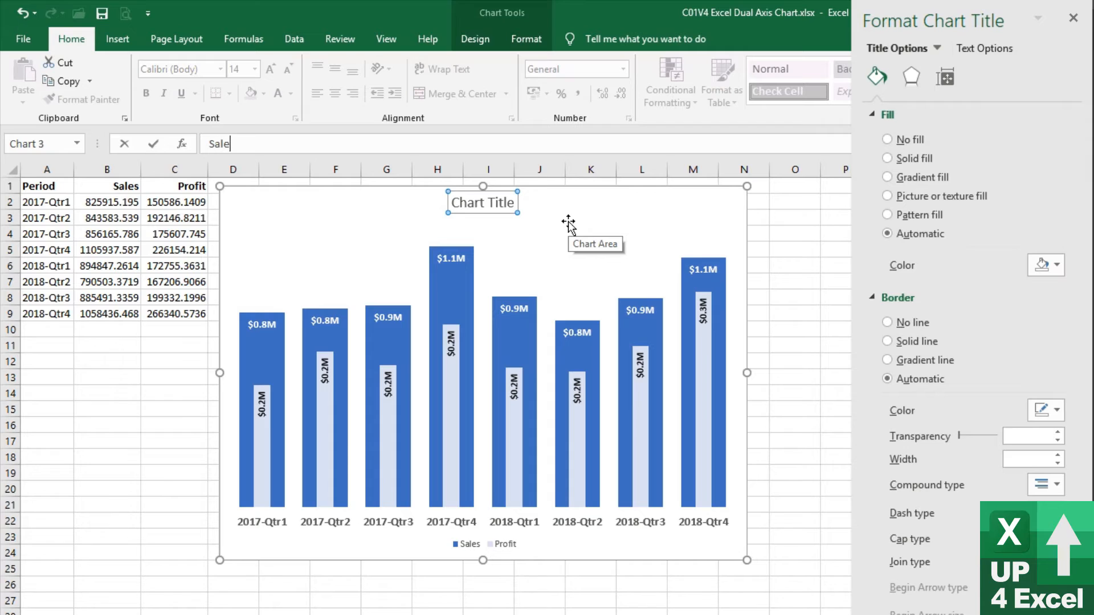
{"action": "type", "text": "s and Profit"}
{"action": "key", "text": "Return"}
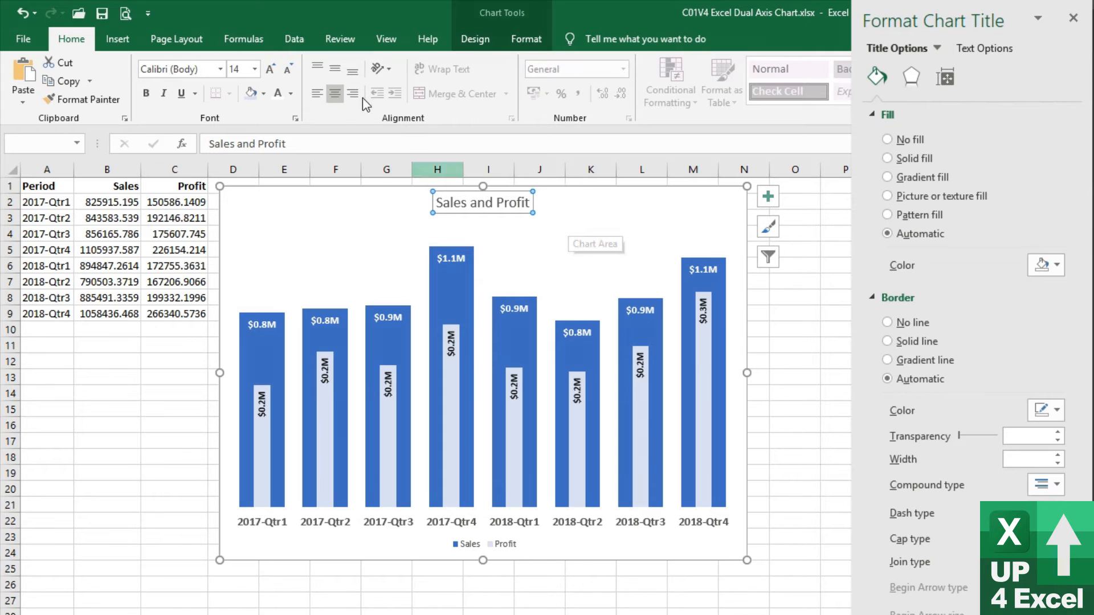
{"action": "left_click", "coordinate": [270, 69]}
{"action": "left_click", "coordinate": [270, 69]}
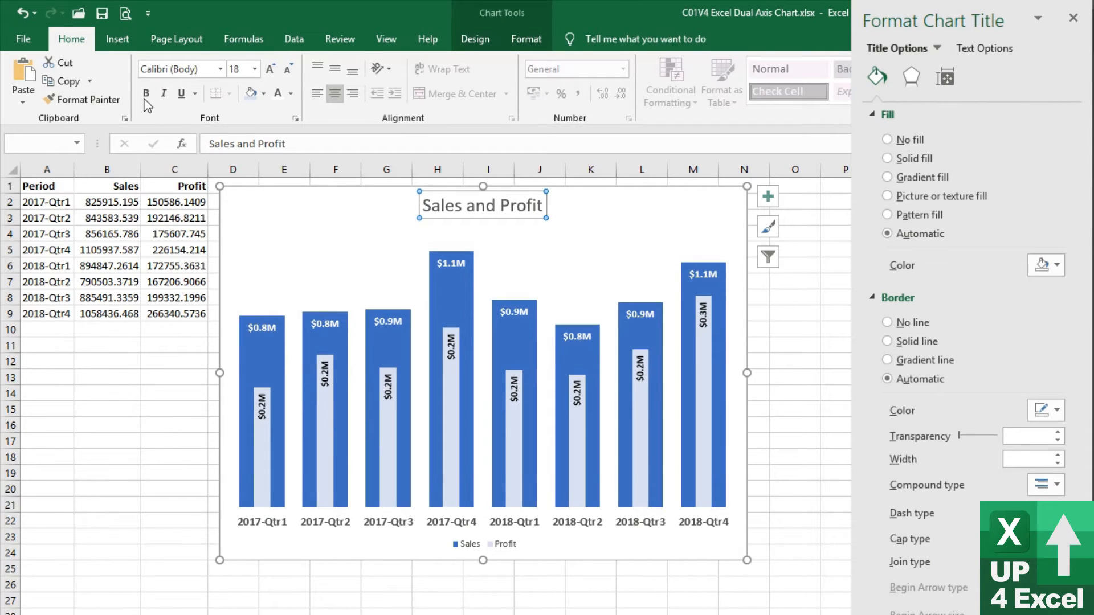
{"action": "left_click", "coordinate": [480, 228]}
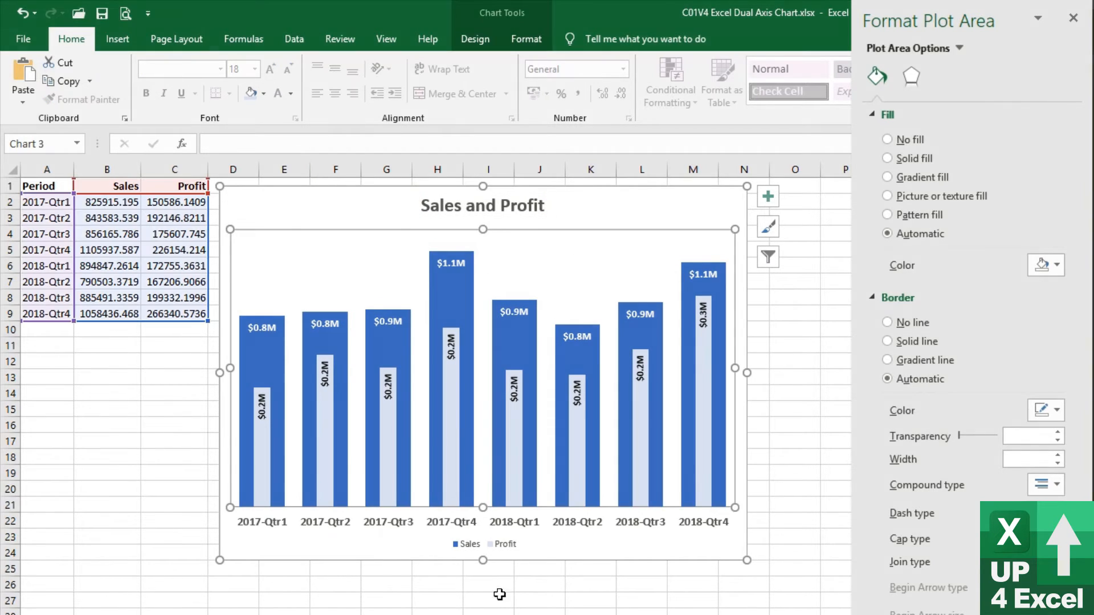
Set the Legend Position to Top so the legend sits beneath the chart title
{"action": "left_click", "coordinate": [505, 545]}
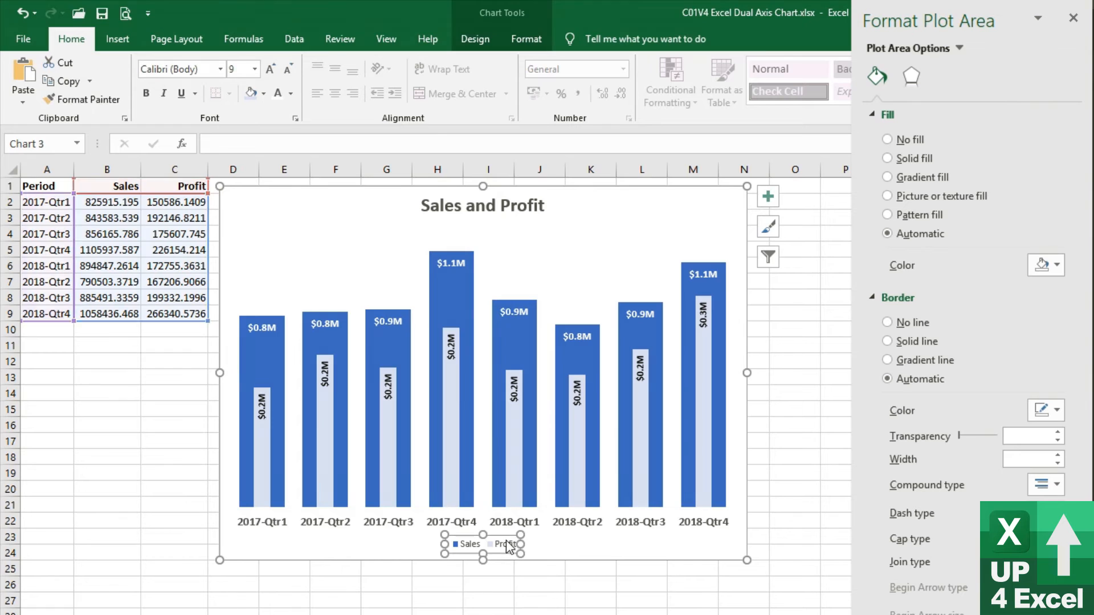
{"action": "left_click", "coordinate": [518, 41]}
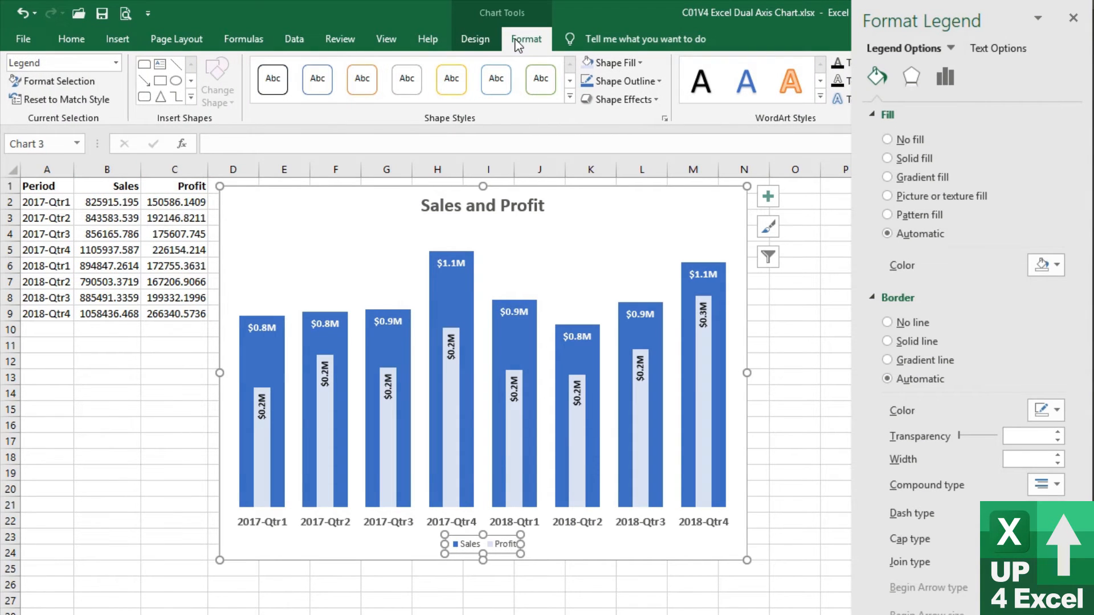
{"action": "left_click", "coordinate": [51, 81]}
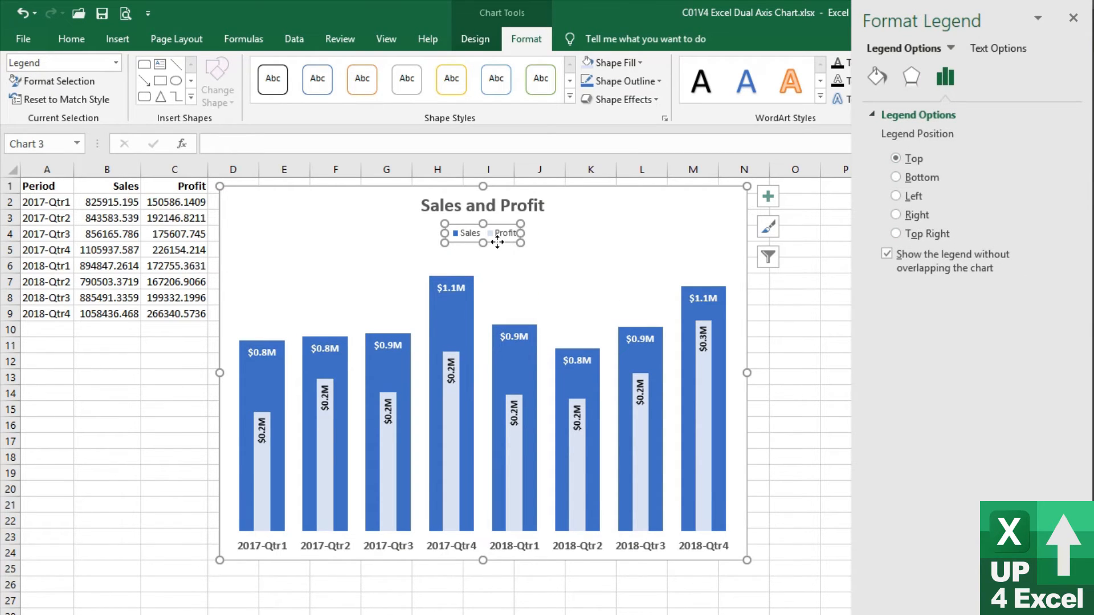
Stretch the plot area's upper edge slightly upward toward the legend to make the columns taller
{"action": "left_click", "coordinate": [491, 274]}
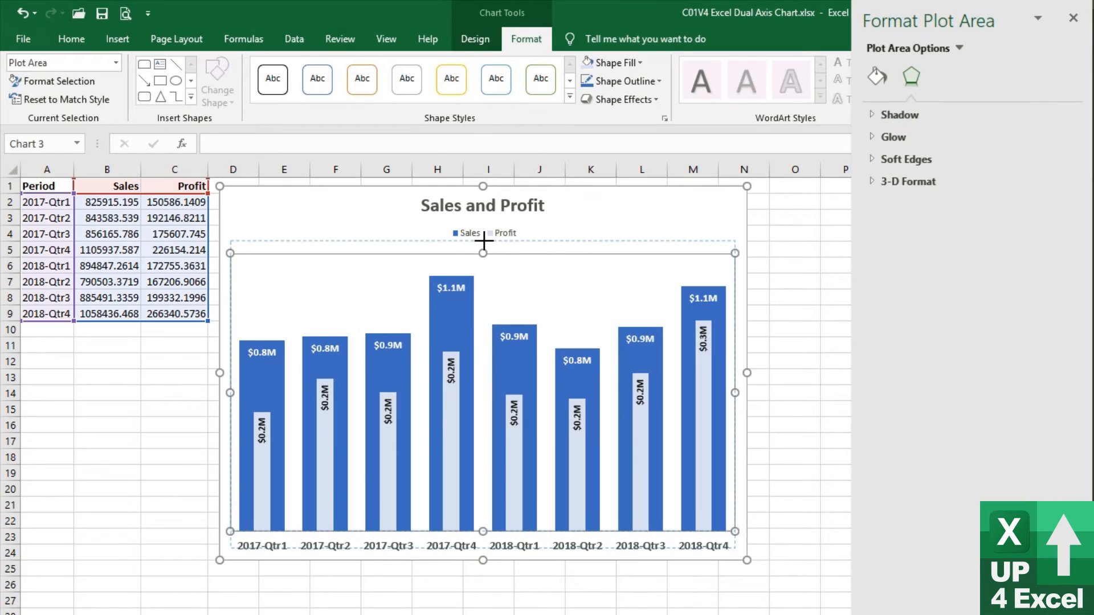
{"action": "left_click_drag", "start_coordinate": [484, 241], "coordinate": [486, 243]}
{"action": "left_click", "coordinate": [697, 197]}
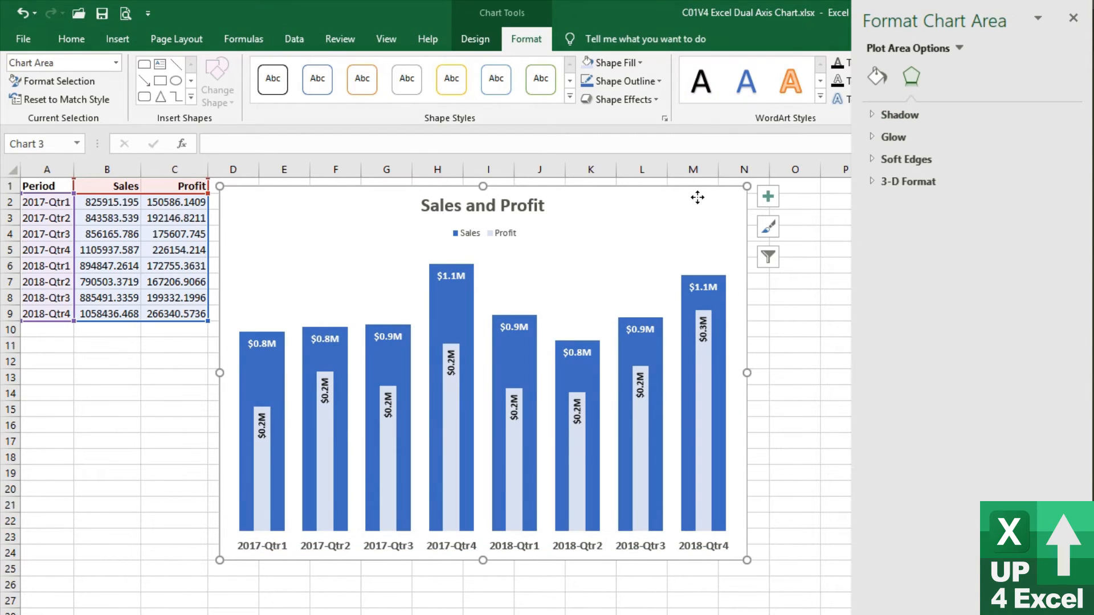
Increase the font size of the "Sales and Profit" chart title further
{"action": "left_click", "coordinate": [506, 212]}
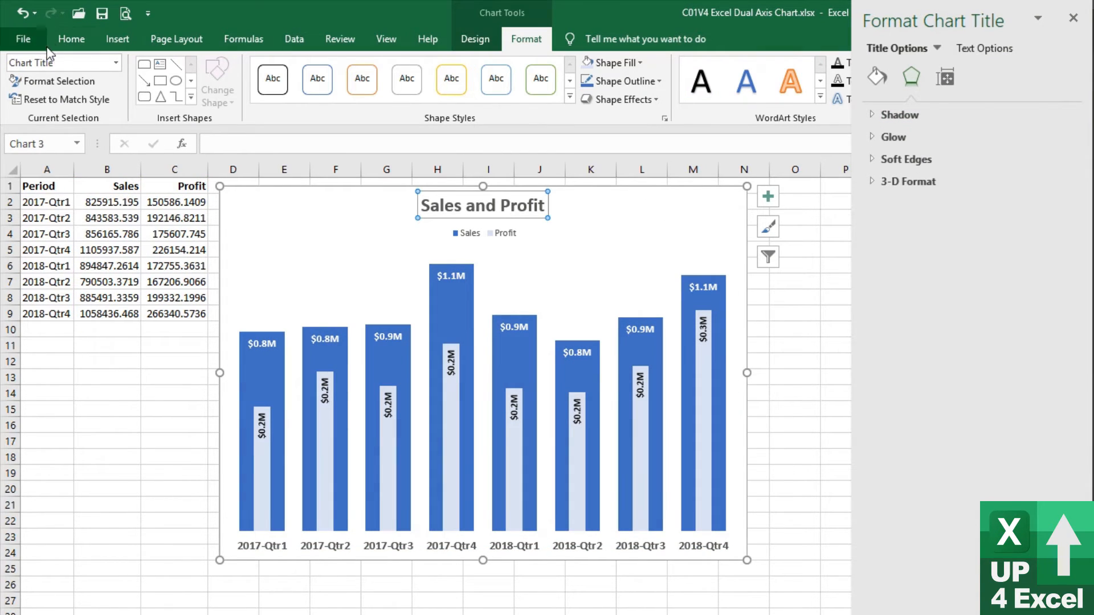
{"action": "left_click", "coordinate": [69, 39]}
{"action": "left_click", "coordinate": [254, 69]}
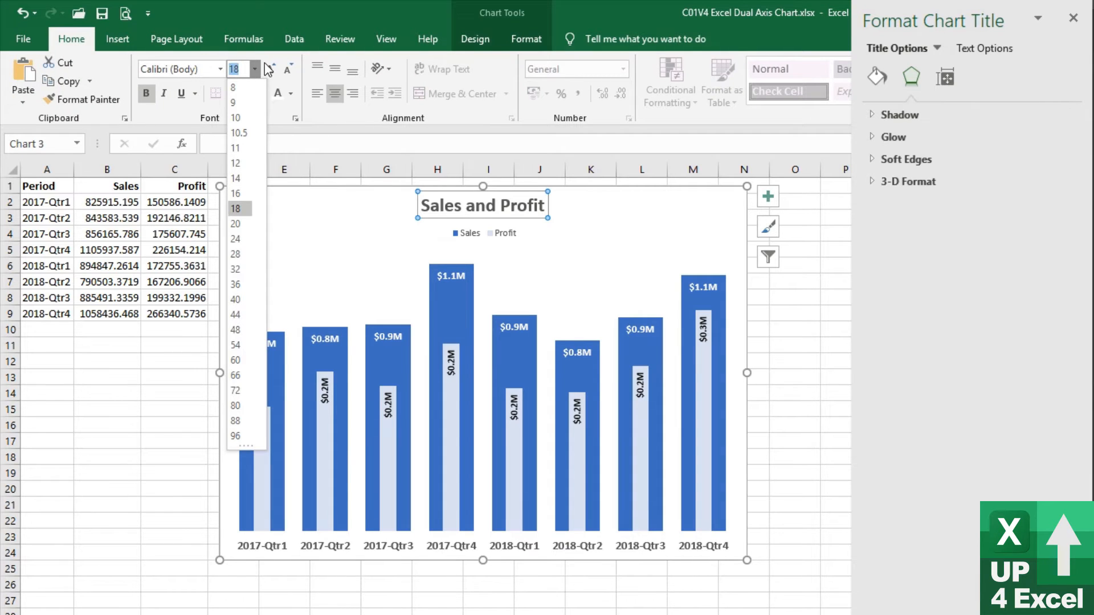
{"action": "left_click", "coordinate": [270, 69]}
{"action": "left_click", "coordinate": [271, 69]}
{"action": "left_click", "coordinate": [459, 600]}
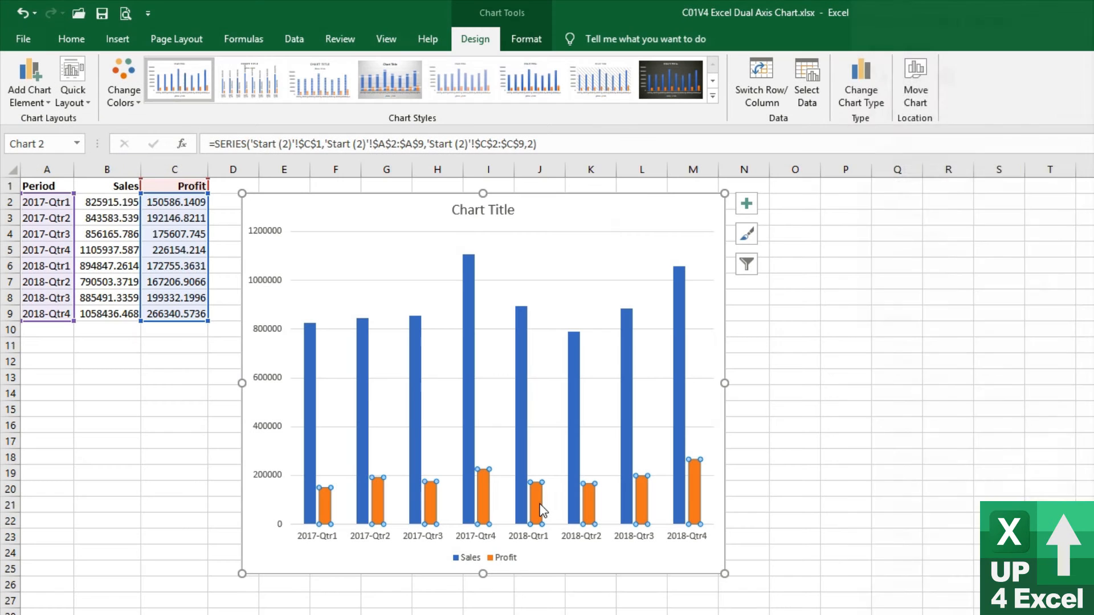
Plot the Profit column series on the secondary axis
{"action": "double_click", "coordinate": [542, 510]}
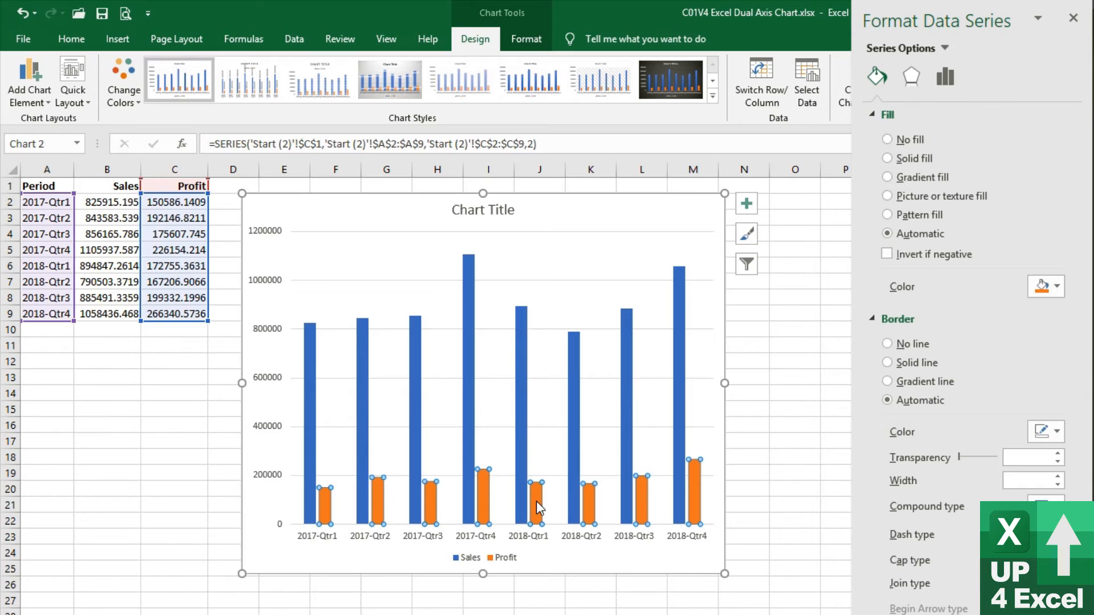
{"action": "right_click", "coordinate": [535, 501]}
{"action": "left_click", "coordinate": [931, 175]}
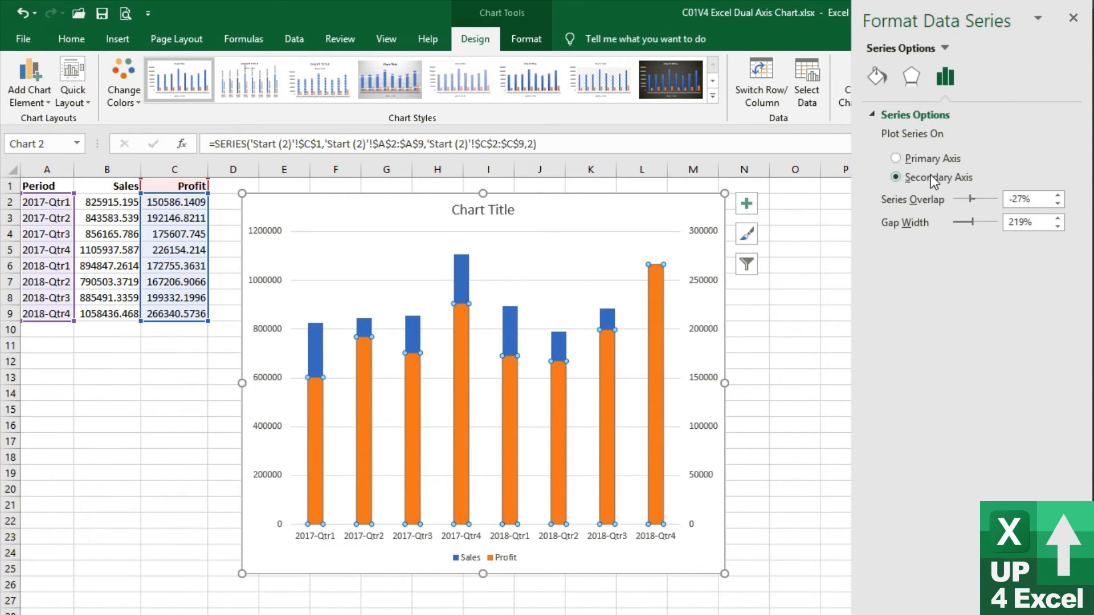
Raise the secondary axis maximum bound to 400000 and on to 600000 to shrink the Profit columns
{"action": "left_click", "coordinate": [718, 344]}
{"action": "left_click", "coordinate": [705, 336]}
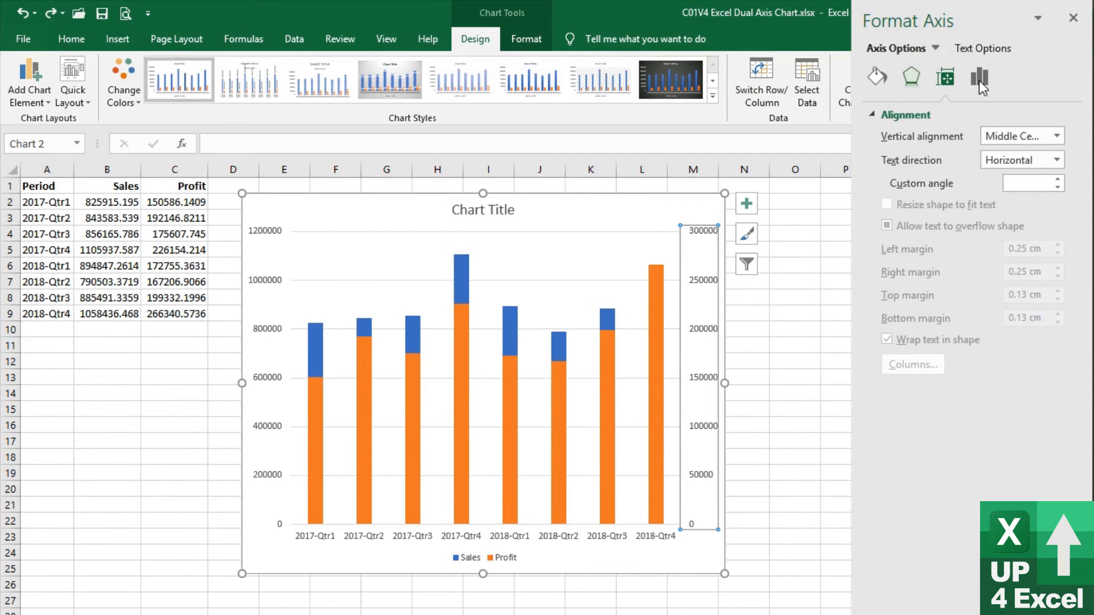
{"action": "left_click", "coordinate": [980, 80]}
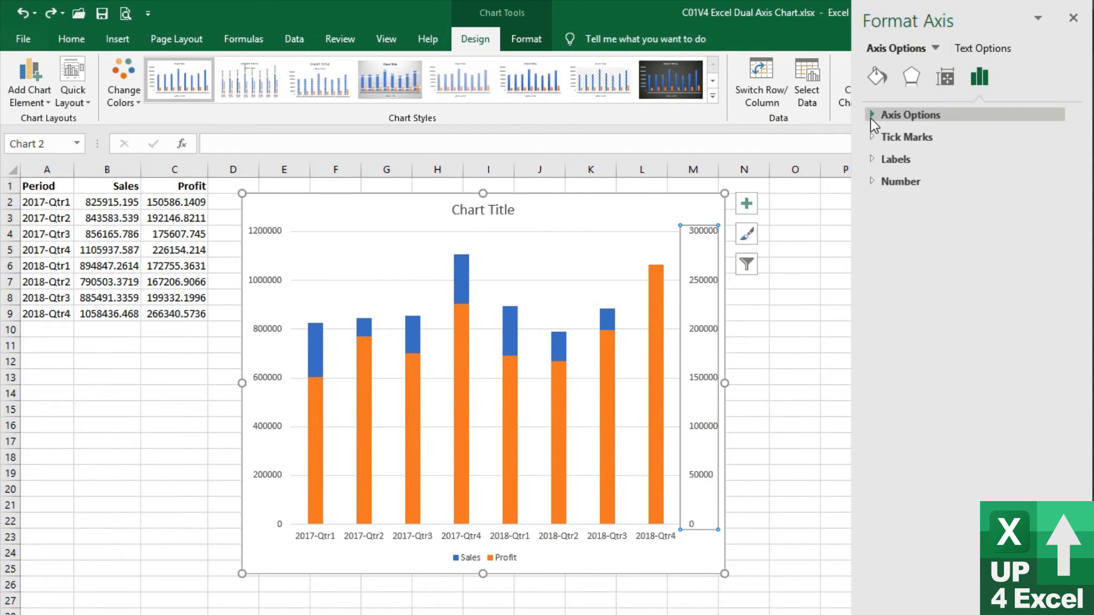
{"action": "left_click", "coordinate": [872, 116]}
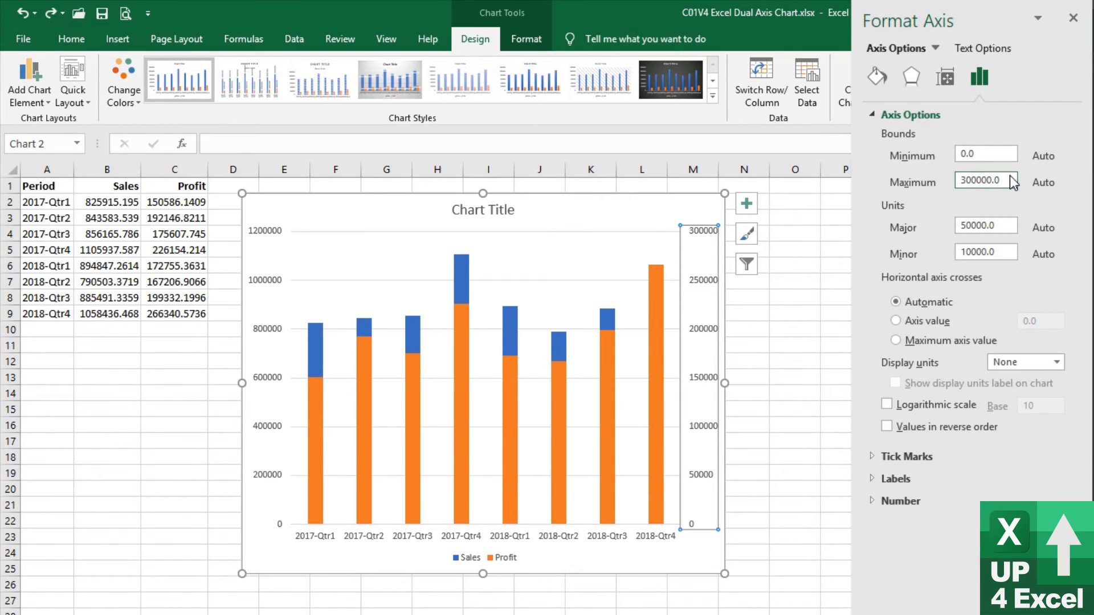
{"action": "left_click", "coordinate": [963, 180]}
{"action": "key", "text": "Delete"}
{"action": "type", "text": "4"}
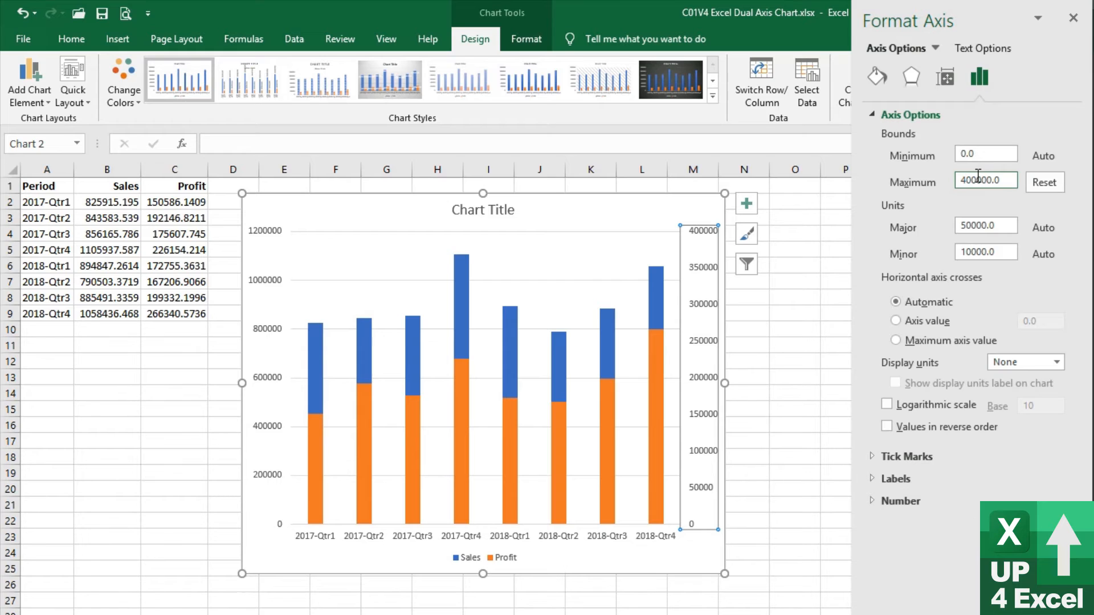
{"action": "key", "text": "BackSpace"}
{"action": "type", "text": "6"}
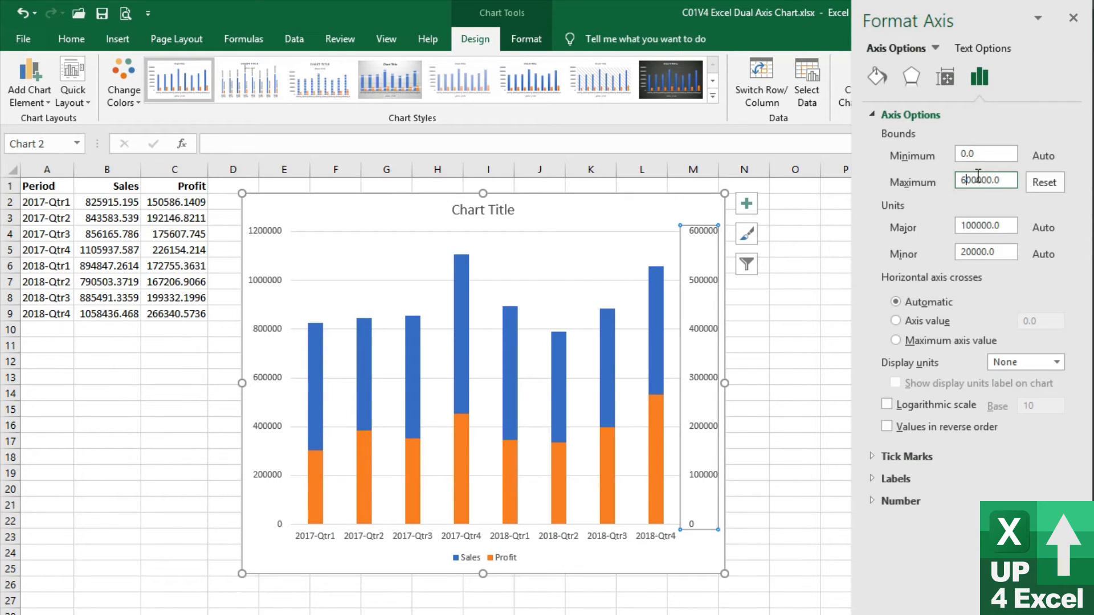
Hide the secondary axis labels by setting their position to None, and check the axis number format and line settings
{"action": "left_click", "coordinate": [945, 76]}
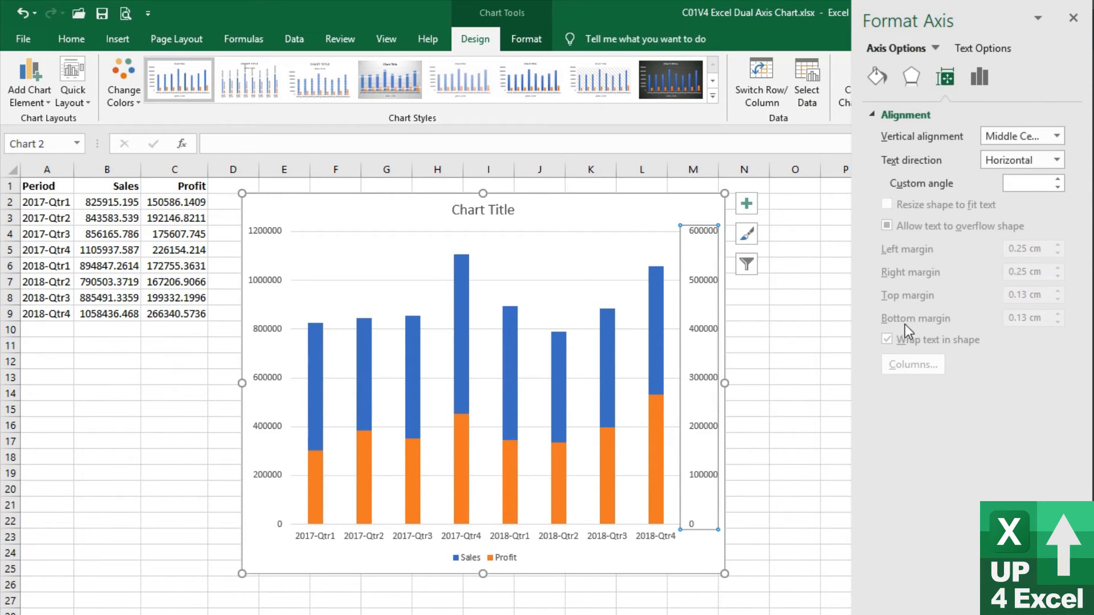
{"action": "left_click", "coordinate": [976, 87]}
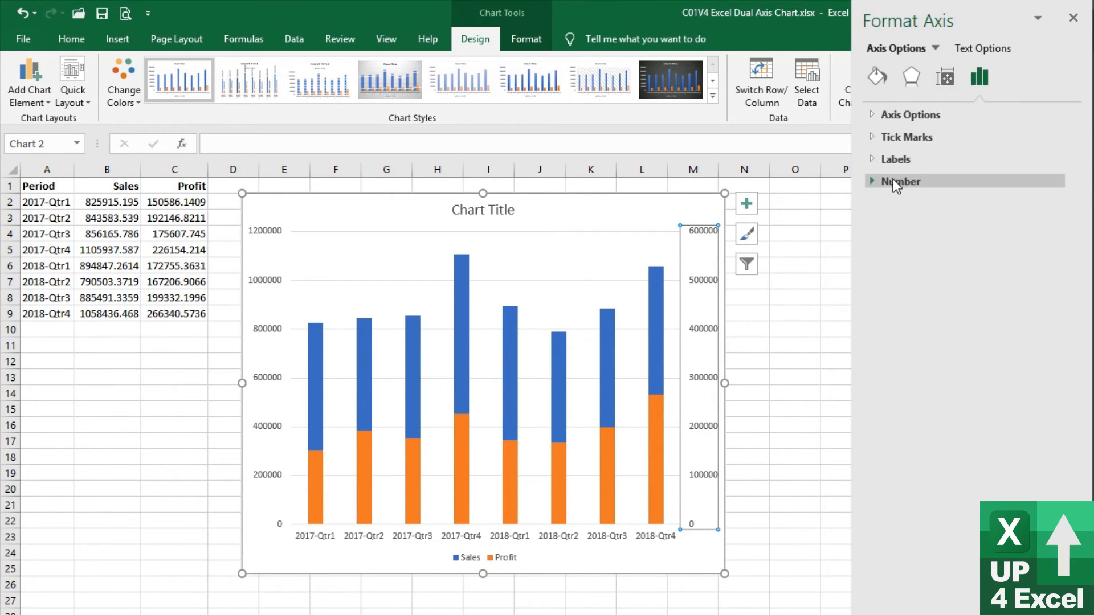
{"action": "left_click", "coordinate": [870, 161]}
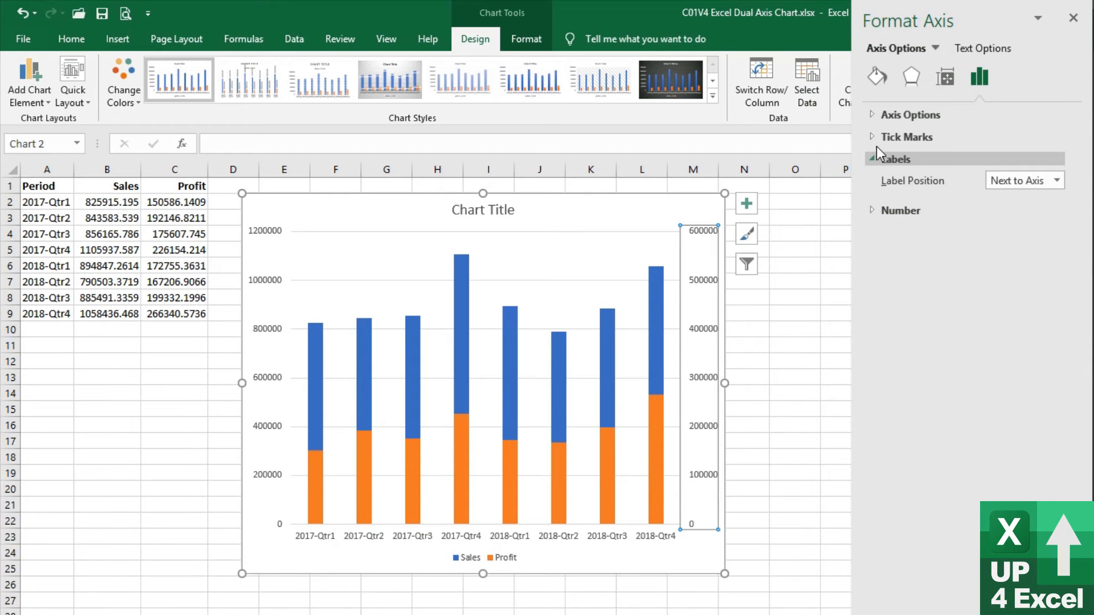
{"action": "left_click", "coordinate": [873, 117]}
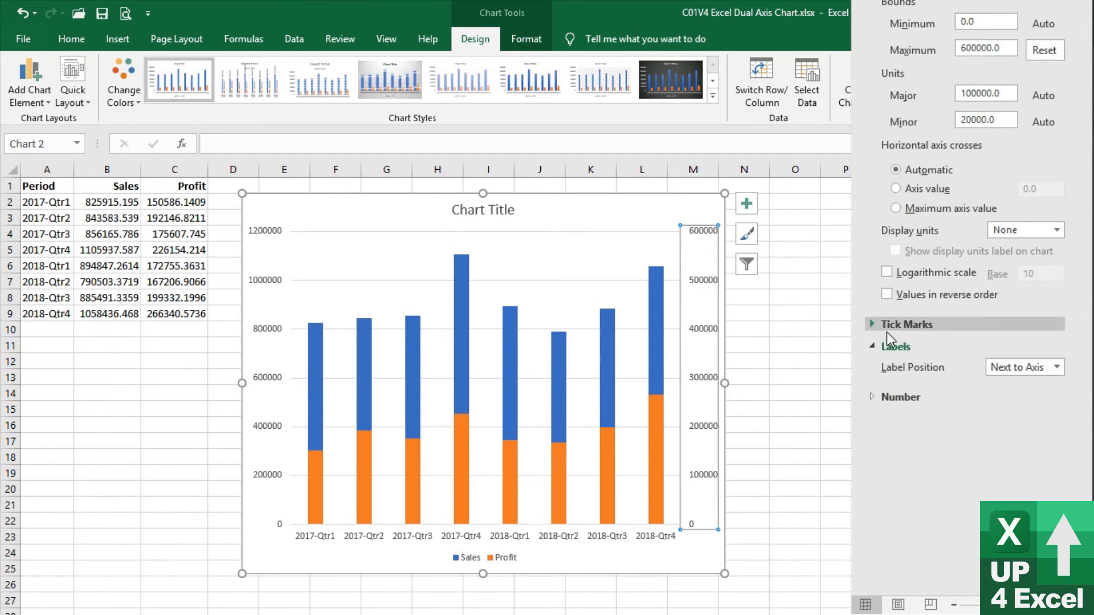
{"action": "left_click", "coordinate": [1050, 368]}
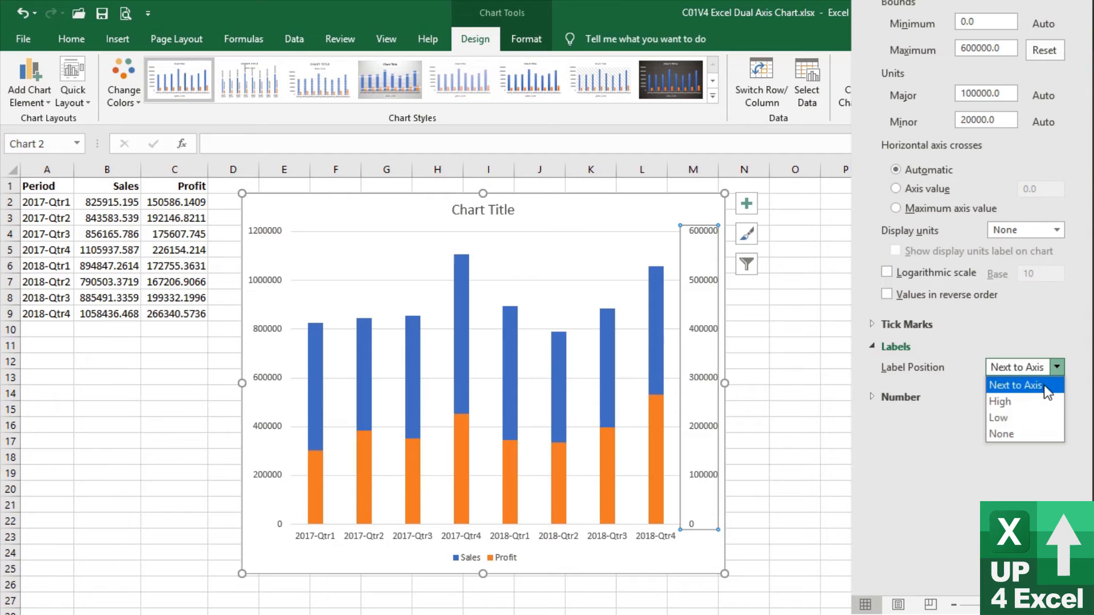
{"action": "left_click", "coordinate": [1014, 430]}
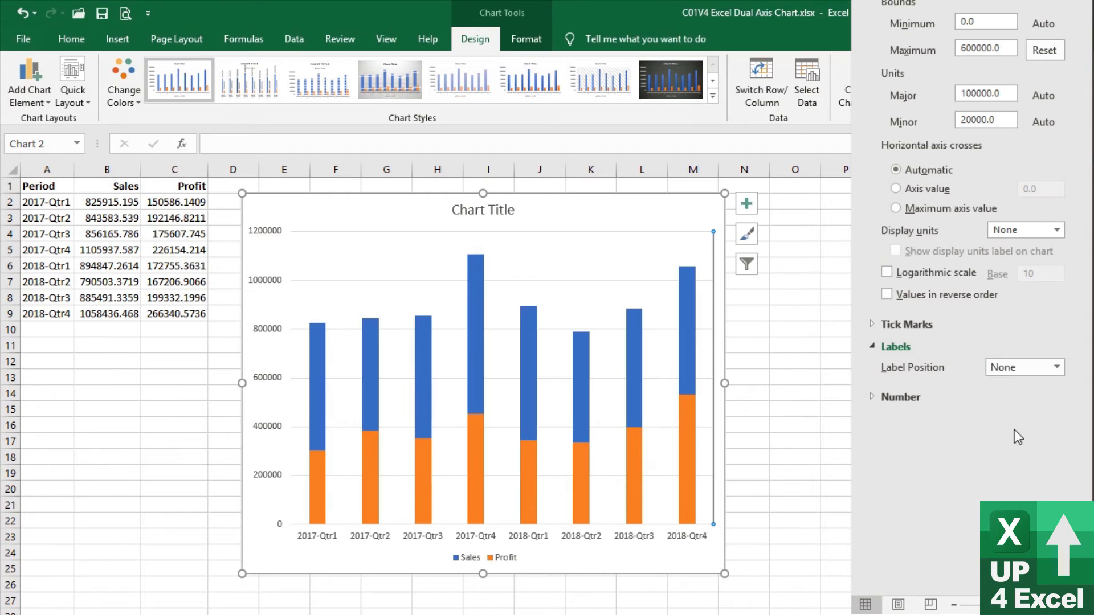
{"action": "left_click", "coordinate": [874, 398]}
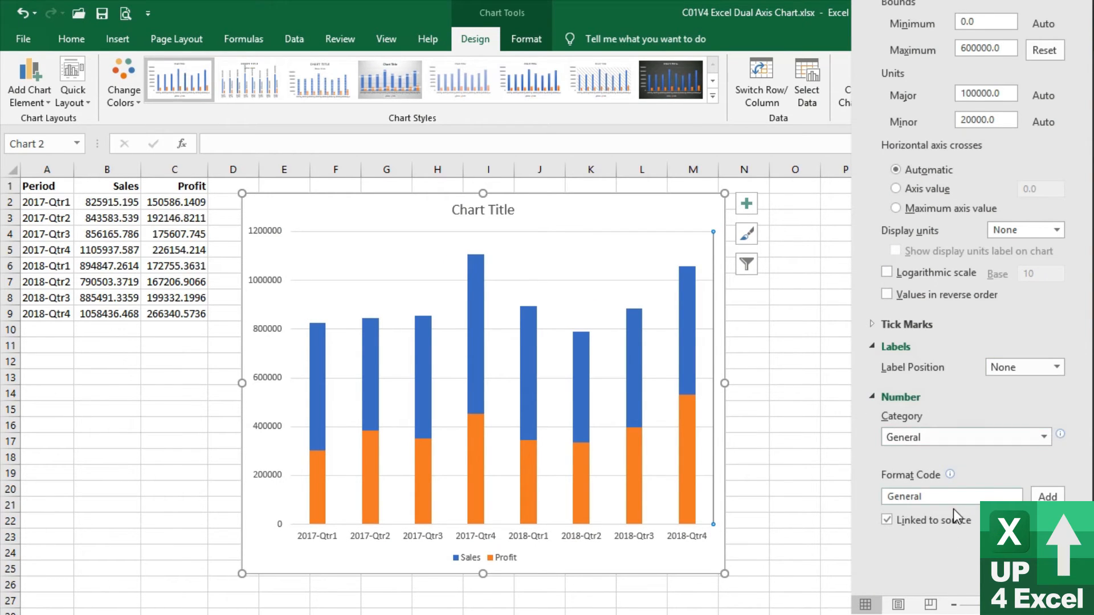
{"action": "scroll", "coordinate": [874, 461], "scroll_direction": "up", "scroll_amount": 3}
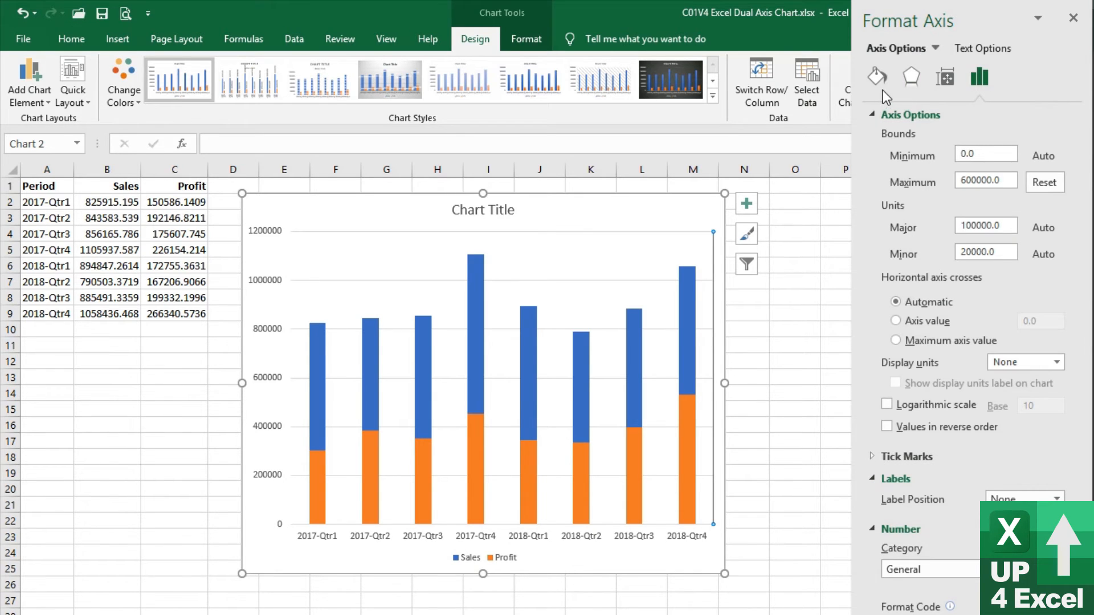
{"action": "left_click", "coordinate": [878, 76]}
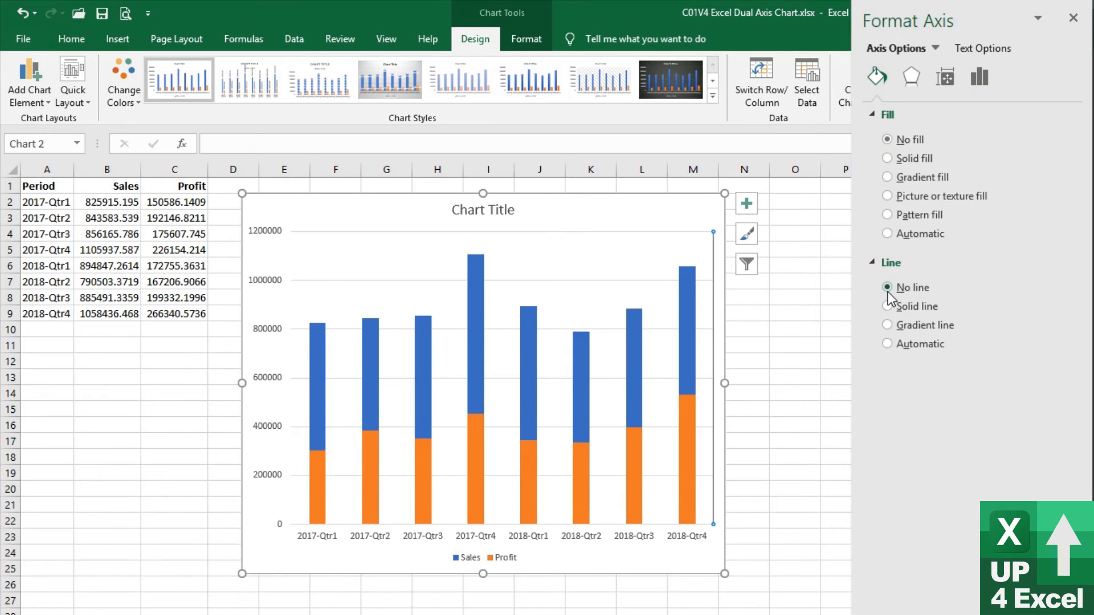
{"action": "left_click", "coordinate": [624, 223]}
{"action": "left_click", "coordinate": [504, 558]}
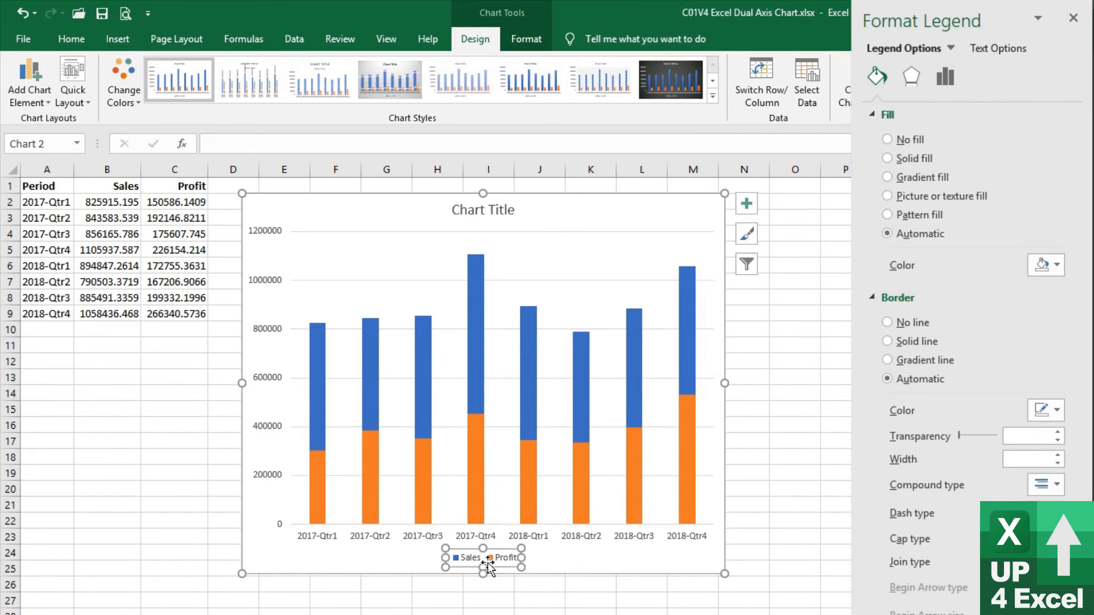
{"action": "left_click", "coordinate": [504, 558]}
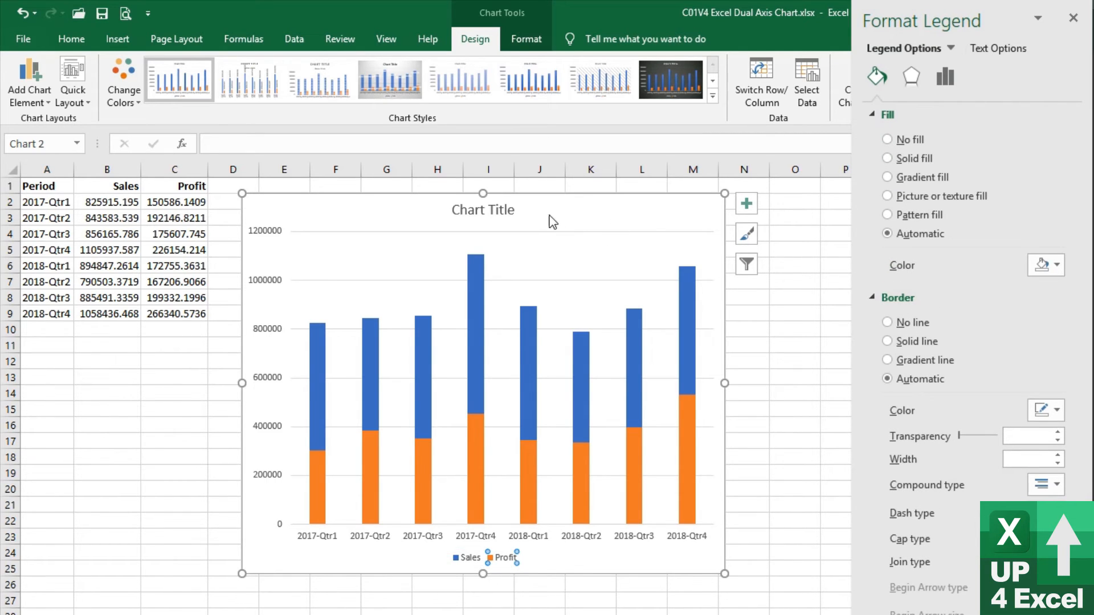
Change the chart to a Clustered Column - Line combo with Sales as columns and Profit as a line
{"action": "left_click", "coordinate": [563, 568]}
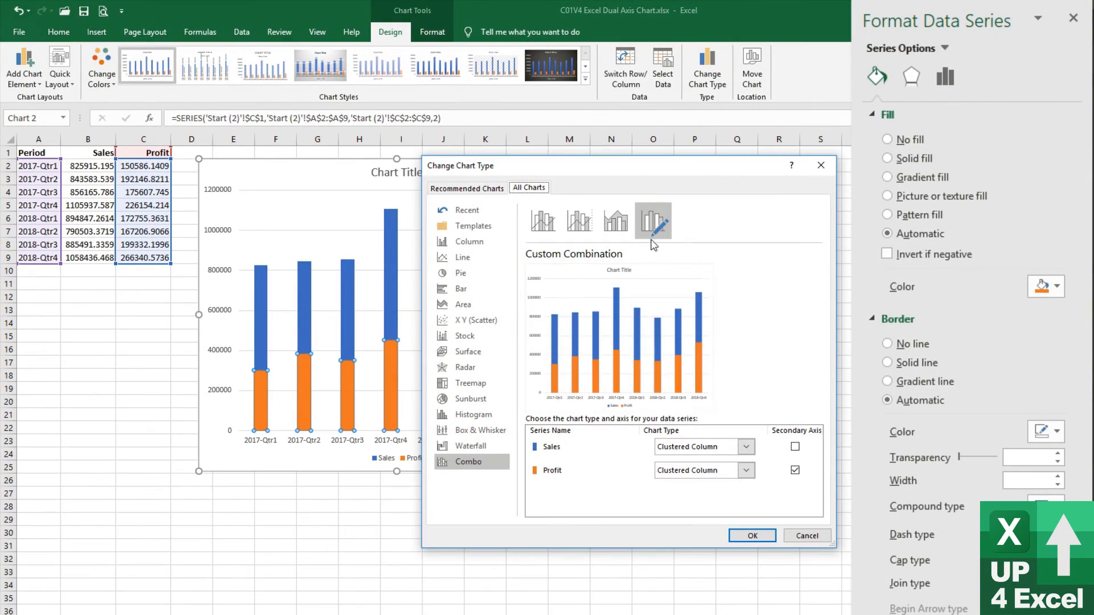
{"action": "left_click", "coordinate": [543, 222]}
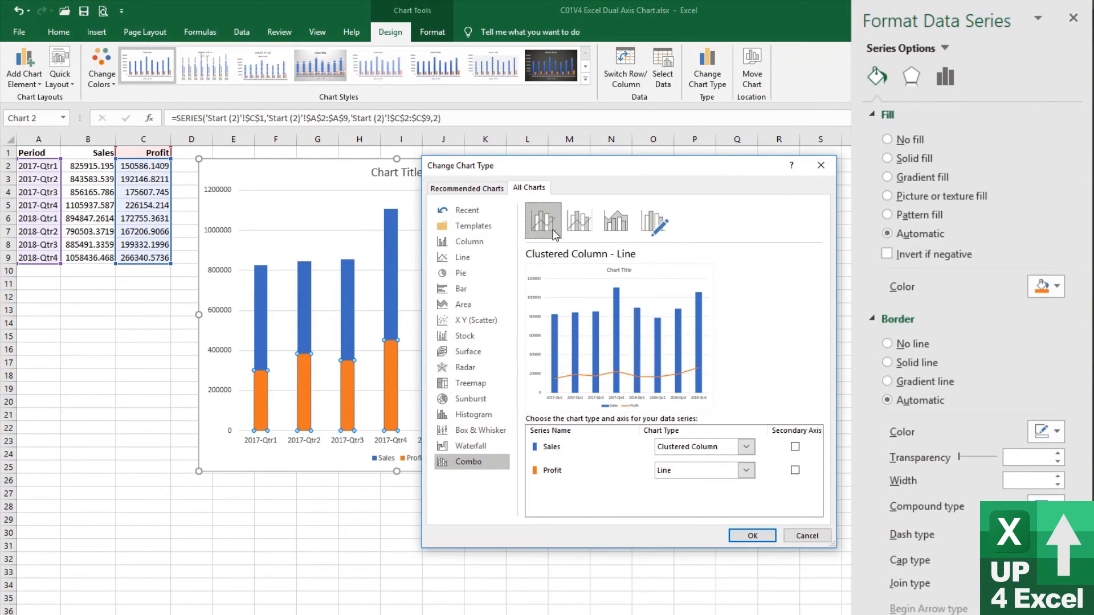
{"action": "left_click", "coordinate": [753, 536]}
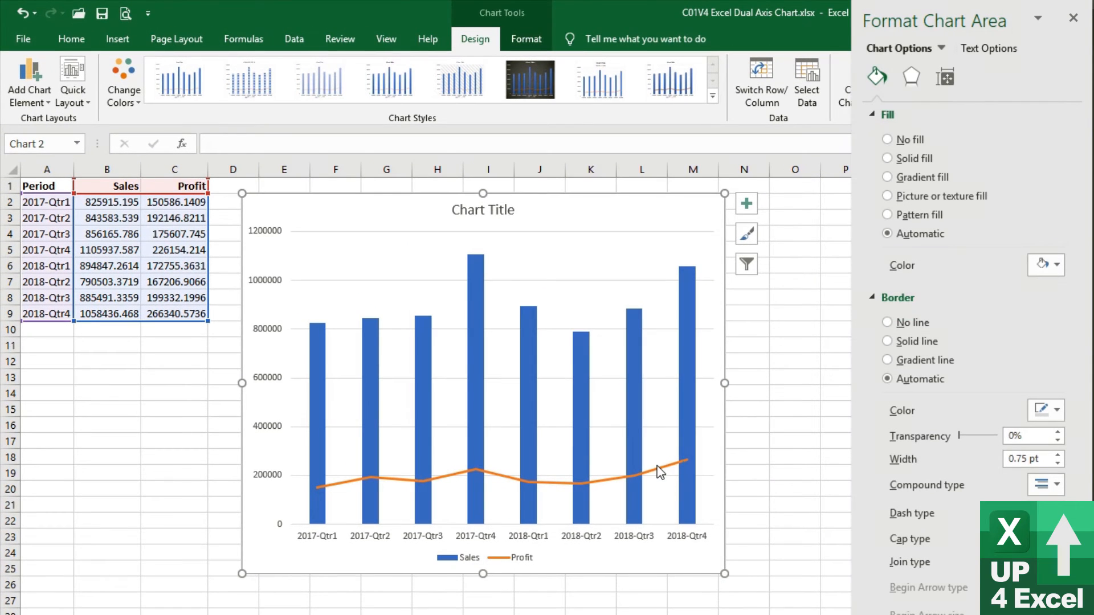
Plot the Profit line series on the secondary axis
{"action": "left_click", "coordinate": [591, 419]}
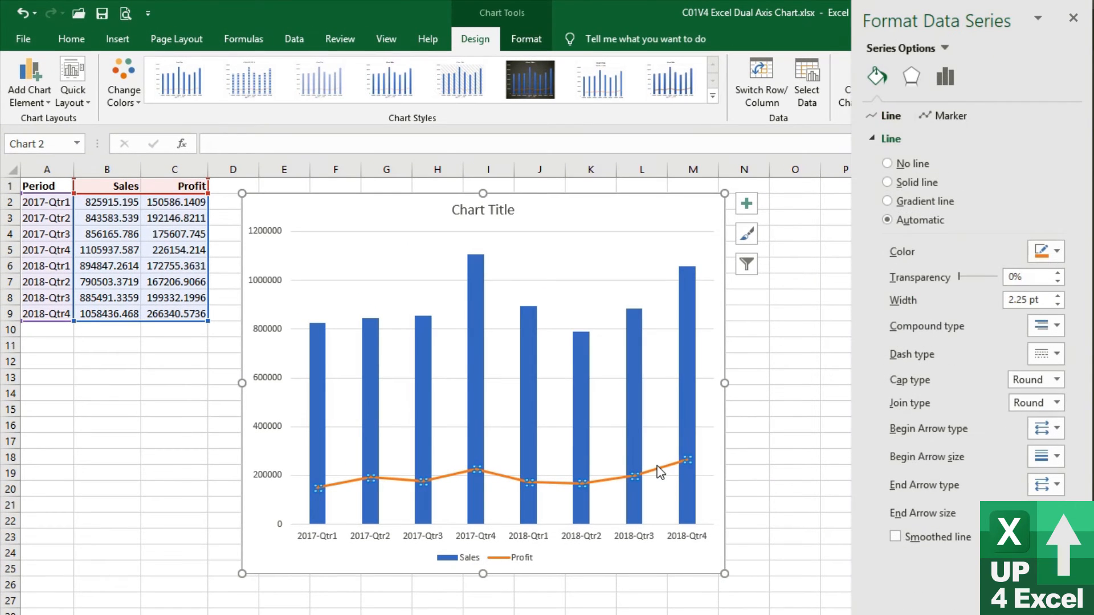
{"action": "left_click", "coordinate": [946, 54]}
{"action": "left_click", "coordinate": [975, 49]}
{"action": "left_click", "coordinate": [952, 88]}
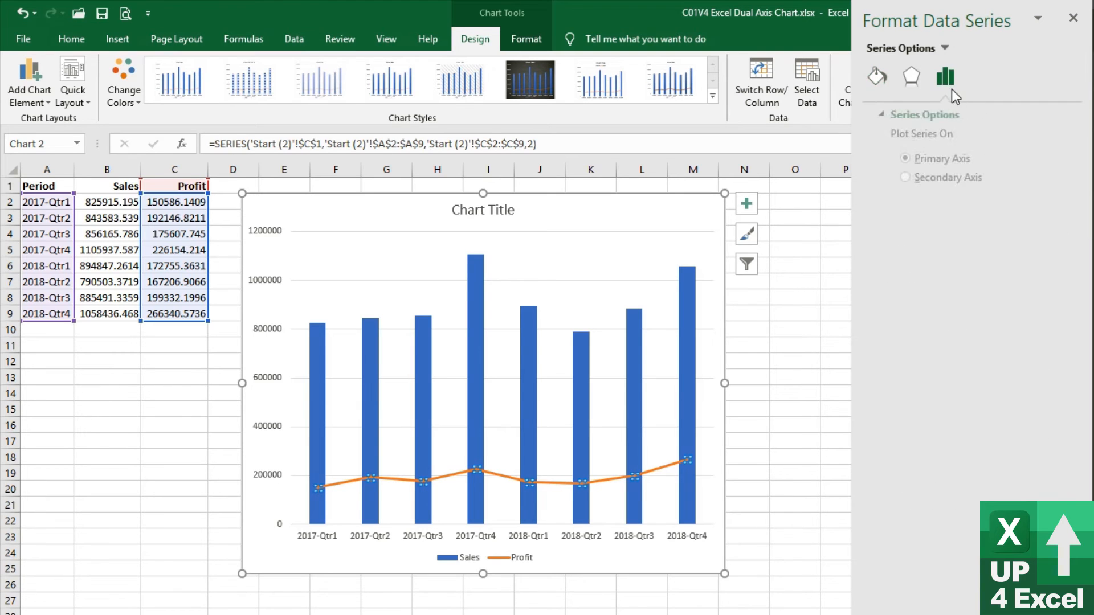
{"action": "left_click", "coordinate": [933, 181]}
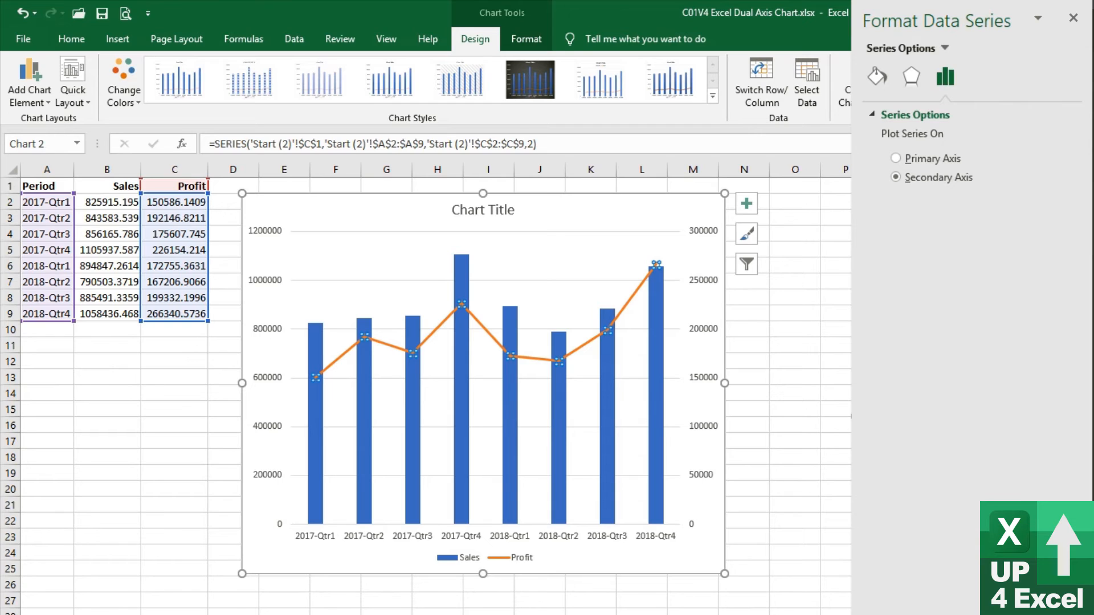
Set the maximum bound of the Profit line's secondary axis to 600000
{"action": "left_click", "coordinate": [619, 316]}
{"action": "left_click", "coordinate": [704, 307]}
{"action": "left_click", "coordinate": [705, 295]}
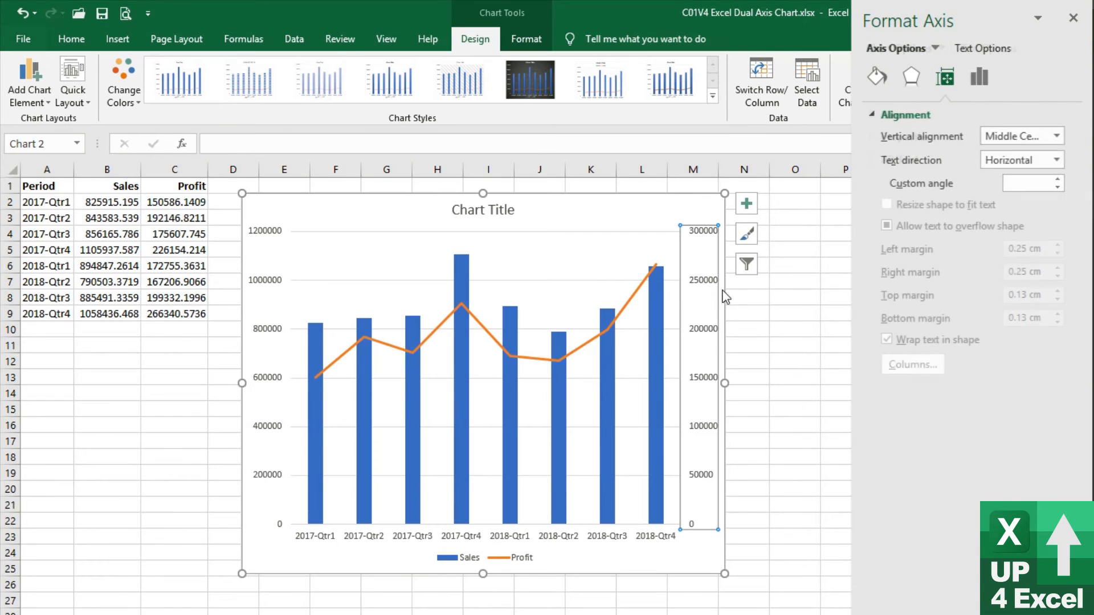
{"action": "left_click", "coordinate": [977, 82]}
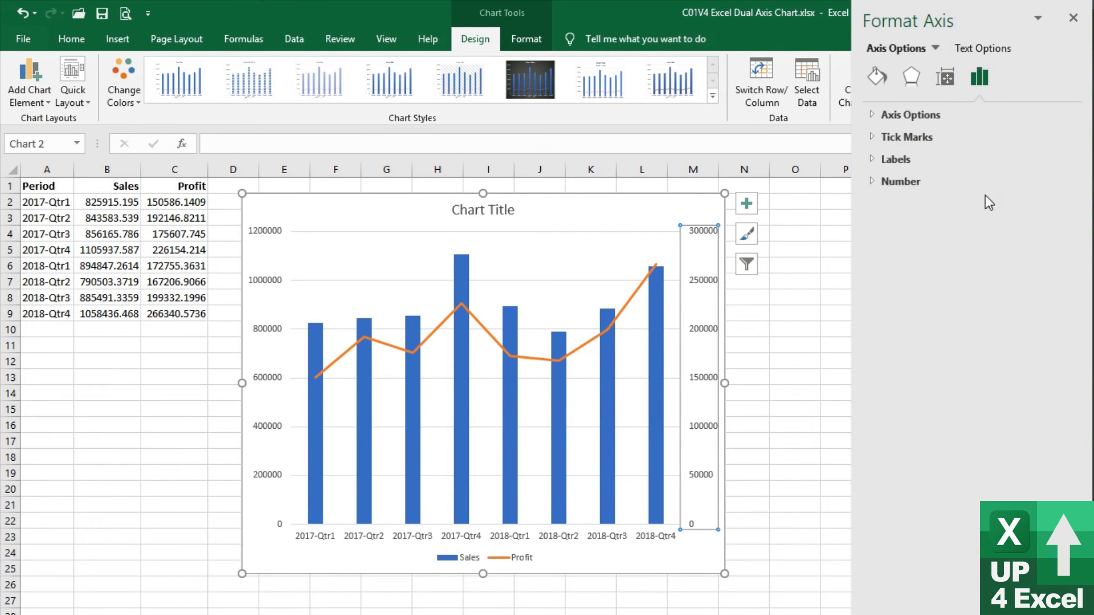
{"action": "left_click", "coordinate": [877, 116]}
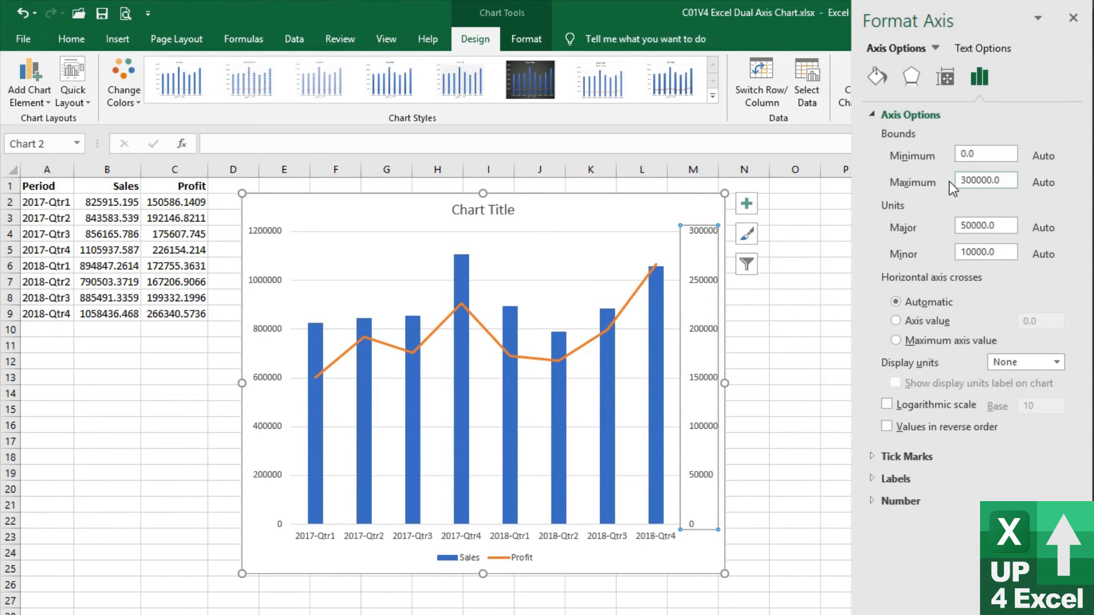
{"action": "left_click", "coordinate": [966, 179]}
{"action": "key", "text": "Delete"}
{"action": "key", "text": "Delete"}
{"action": "key", "text": "Delete"}
{"action": "key", "text": "Delete"}
{"action": "key", "text": "Delete"}
{"action": "key", "text": "Delete"}
{"action": "key", "text": "Delete"}
{"action": "key", "text": "Delete"}
{"action": "type", "text": "6"}
{"action": "key", "text": "Return"}
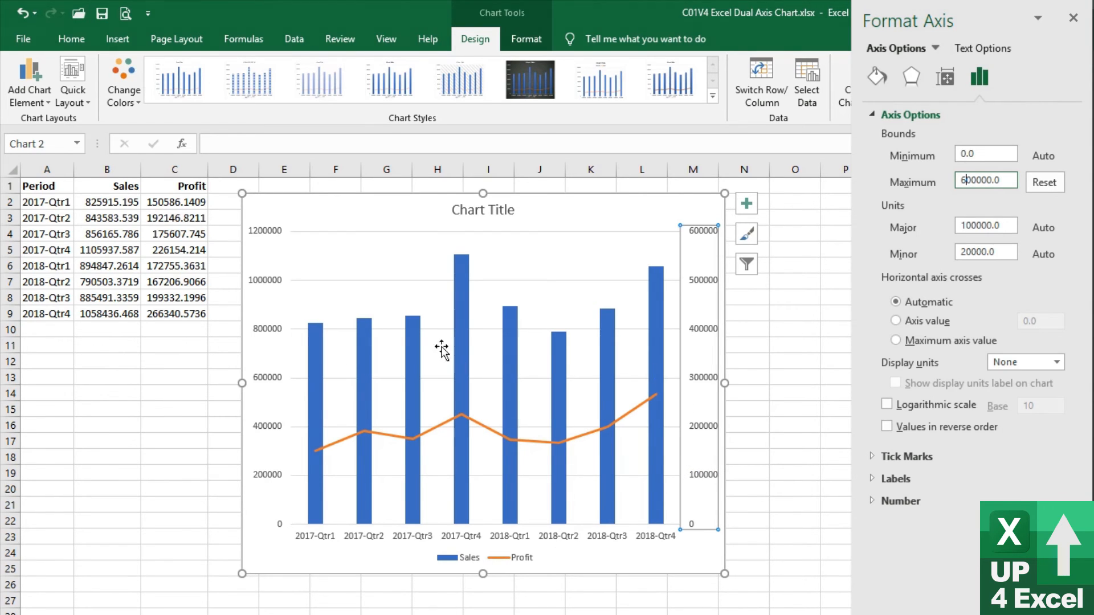
Reset the secondary axis maximum bound to its automatic value
{"action": "right_click", "coordinate": [609, 354]}
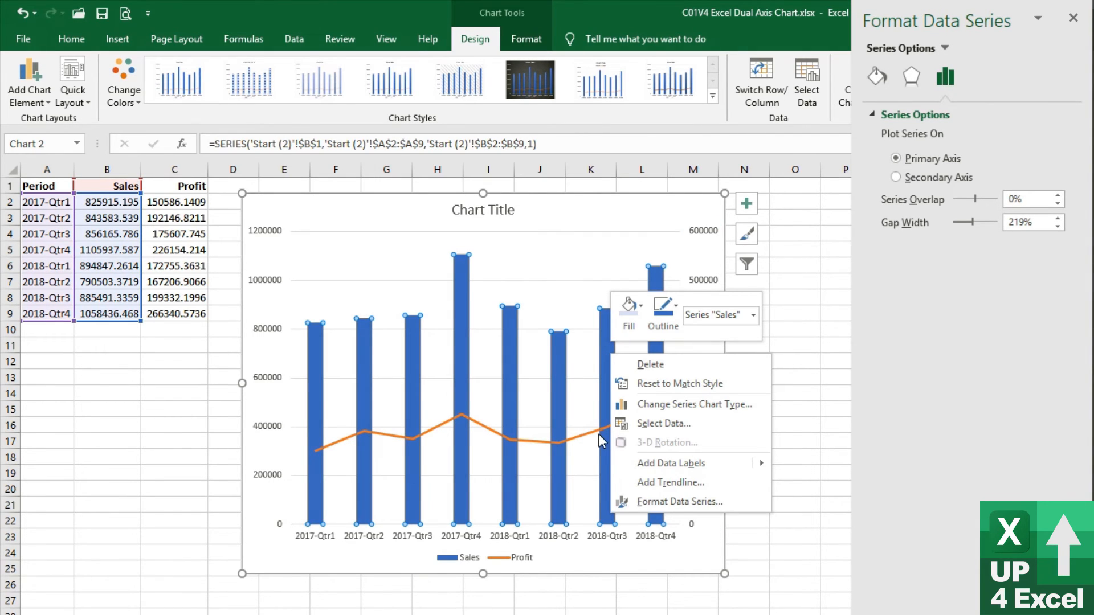
{"action": "key", "text": "Escape"}
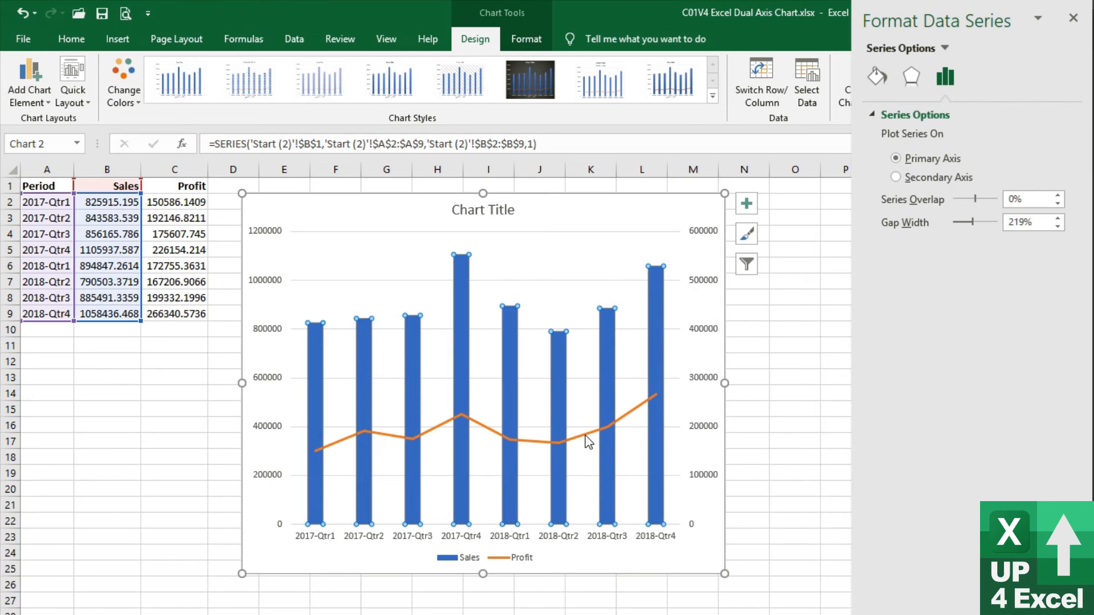
{"action": "left_click", "coordinate": [686, 368]}
{"action": "left_click", "coordinate": [707, 341]}
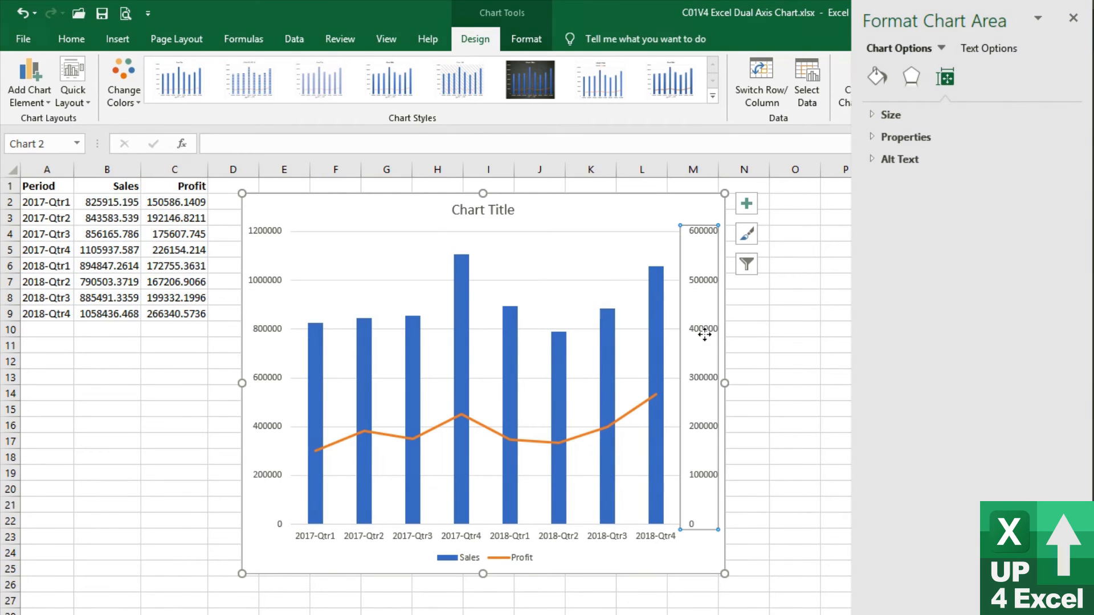
{"action": "left_click", "coordinate": [983, 80]}
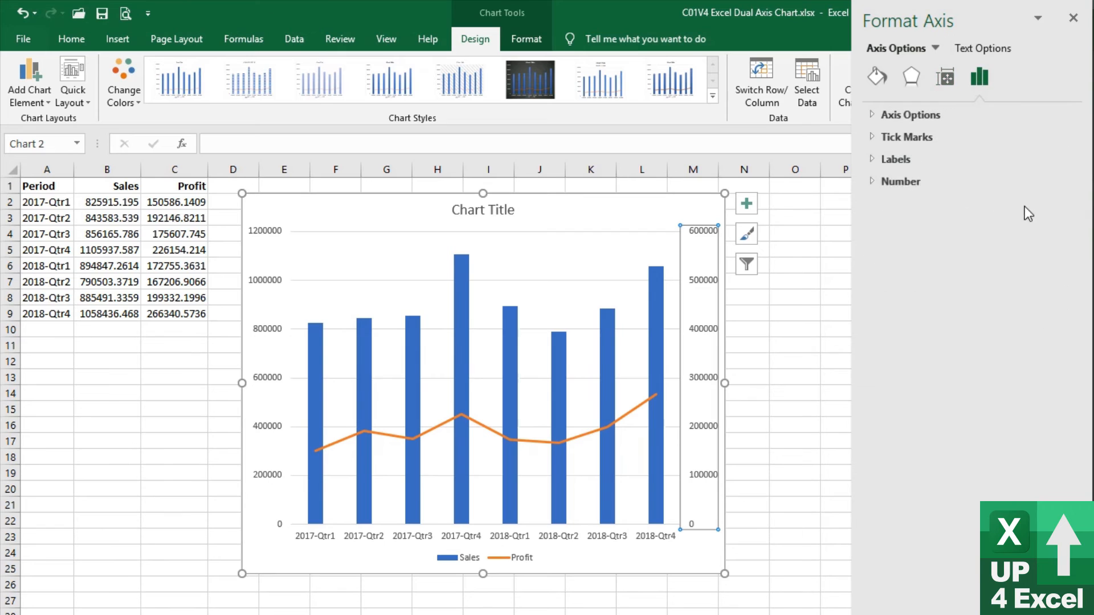
{"action": "left_click", "coordinate": [900, 114]}
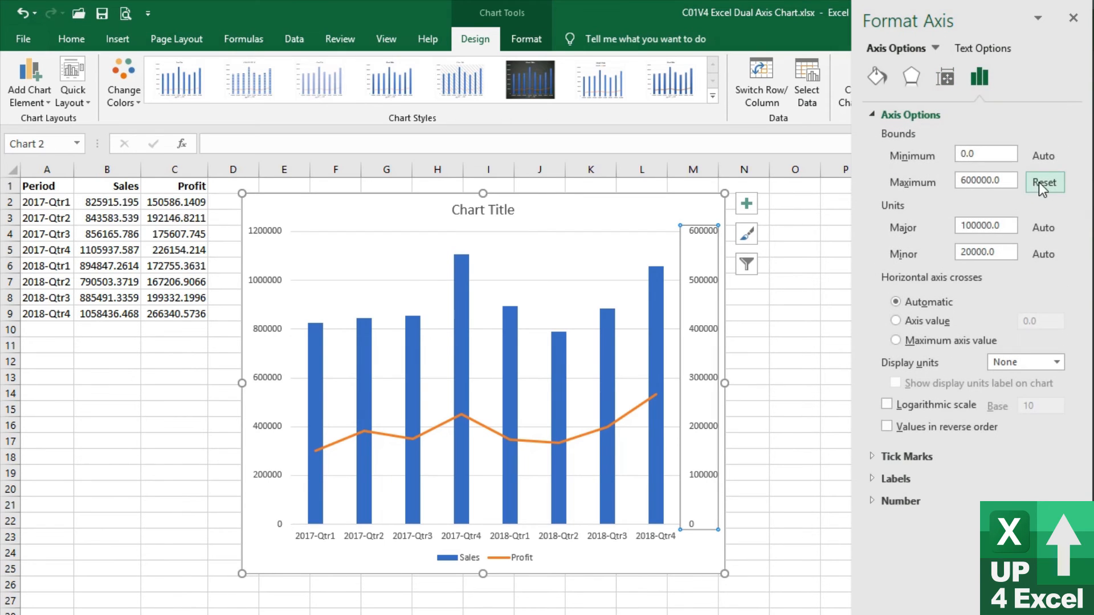
{"action": "left_click", "coordinate": [1038, 183]}
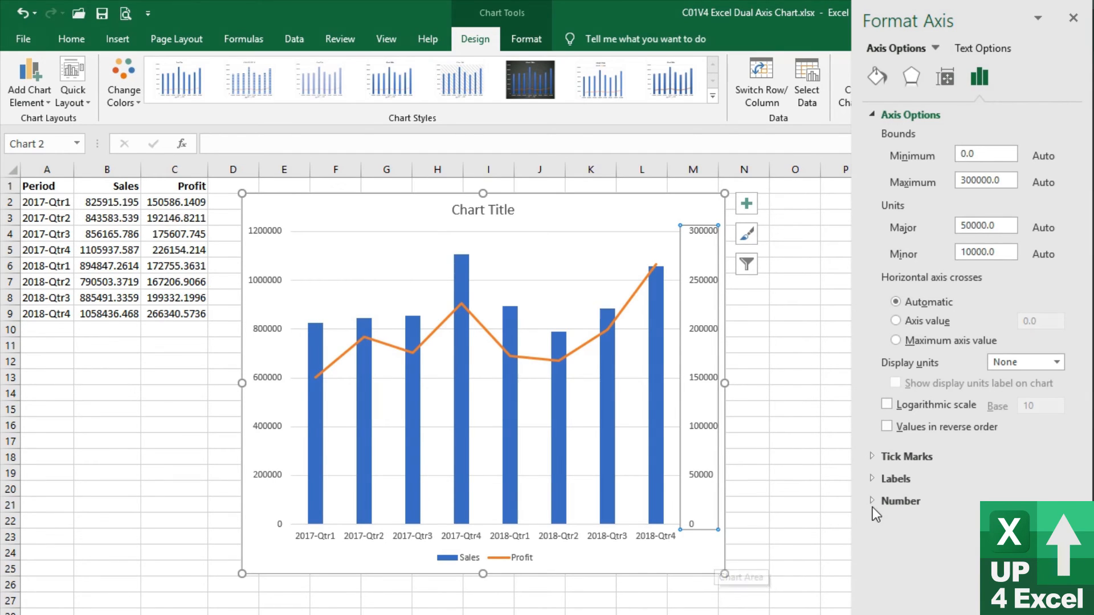
Hide the secondary axis labels by setting their label position to None
{"action": "scroll", "coordinate": [873, 507], "scroll_direction": "down", "scroll_amount": 3}
{"action": "left_click", "coordinate": [872, 344]}
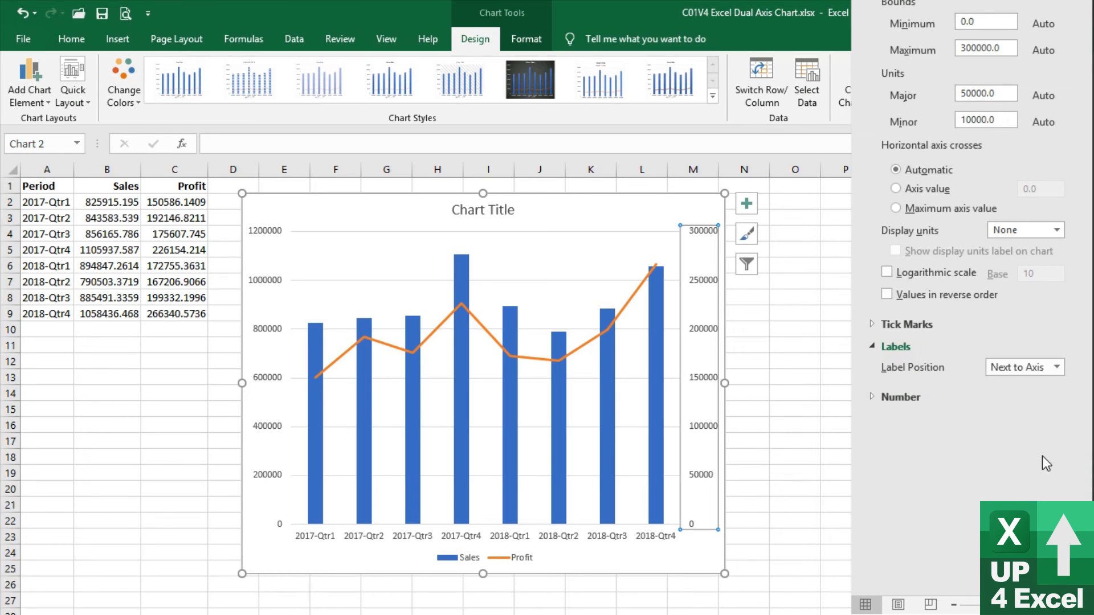
{"action": "left_click", "coordinate": [1051, 374]}
{"action": "left_click", "coordinate": [1021, 432]}
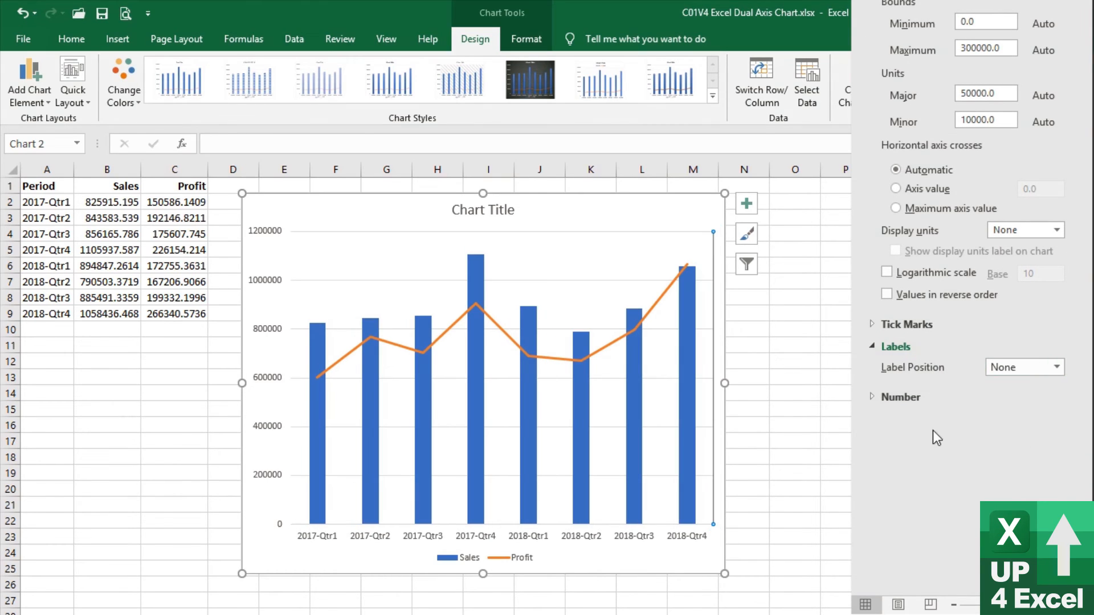
Set the maximum bound of the secondary axis to 400000
{"action": "scroll", "coordinate": [983, 176], "scroll_direction": "up", "scroll_amount": 3}
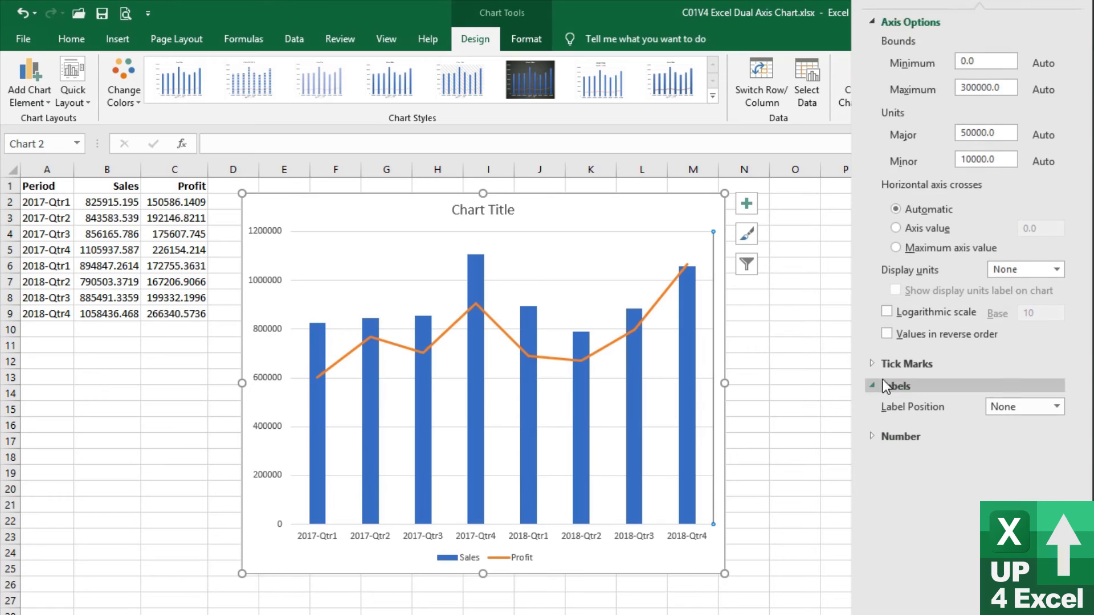
{"action": "left_click", "coordinate": [964, 181]}
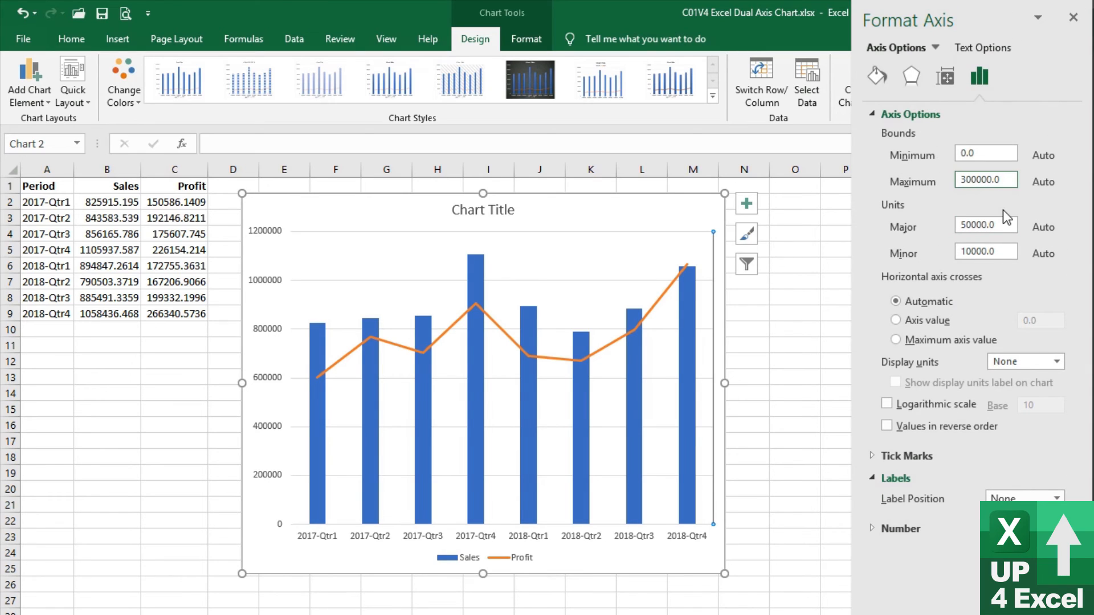
{"action": "key", "text": "Delete"}
{"action": "type", "text": "4"}
{"action": "key", "text": "Return"}
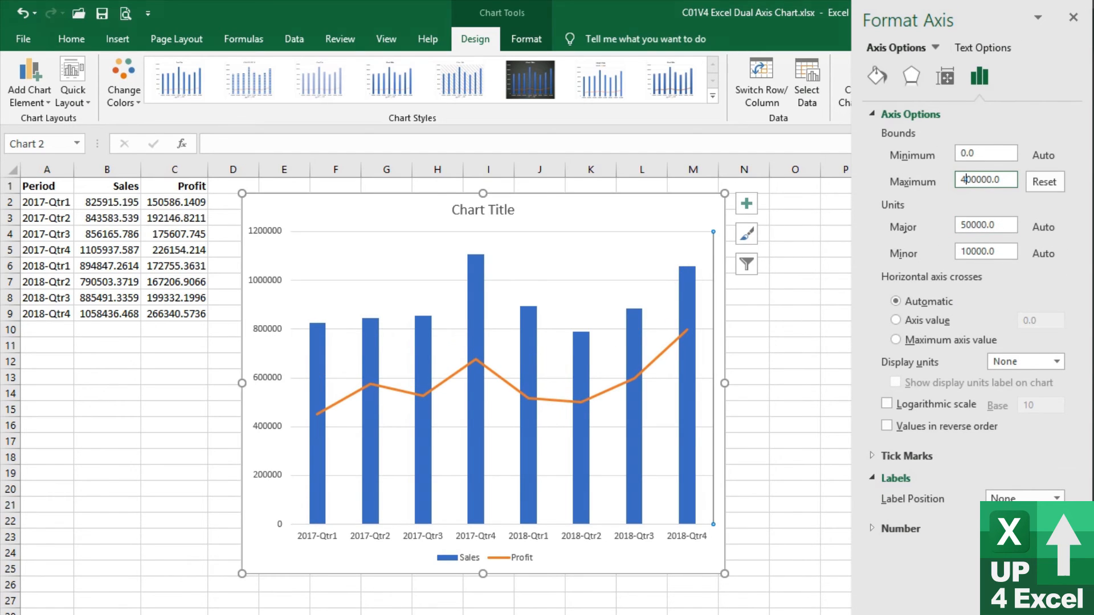
Hide the primary vertical axis labels by setting their label position to None
{"action": "left_click", "coordinate": [267, 286]}
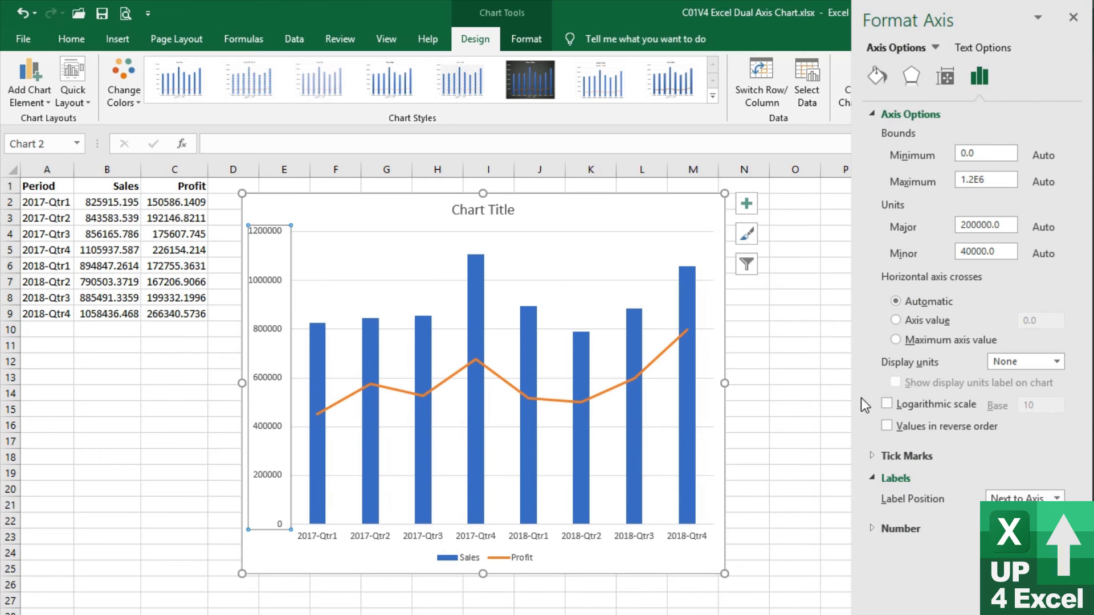
{"action": "scroll", "coordinate": [870, 494], "scroll_direction": "down", "scroll_amount": 5}
{"action": "left_click", "coordinate": [1028, 364]}
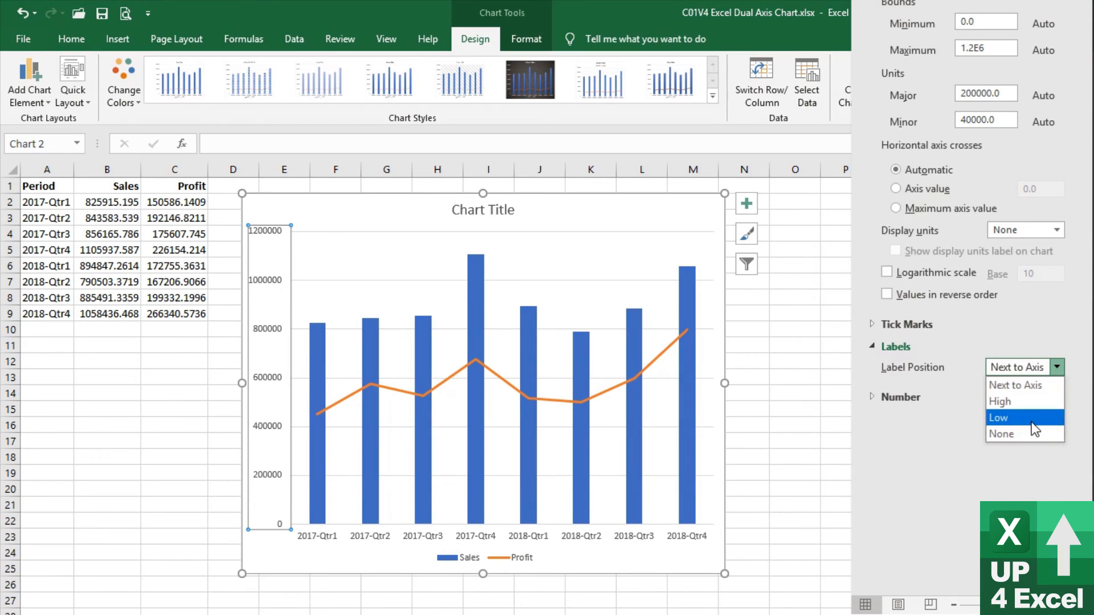
{"action": "left_click", "coordinate": [1021, 432]}
Add data labels to the Sales columns and select the labels for formatting
{"action": "right_click", "coordinate": [452, 316]}
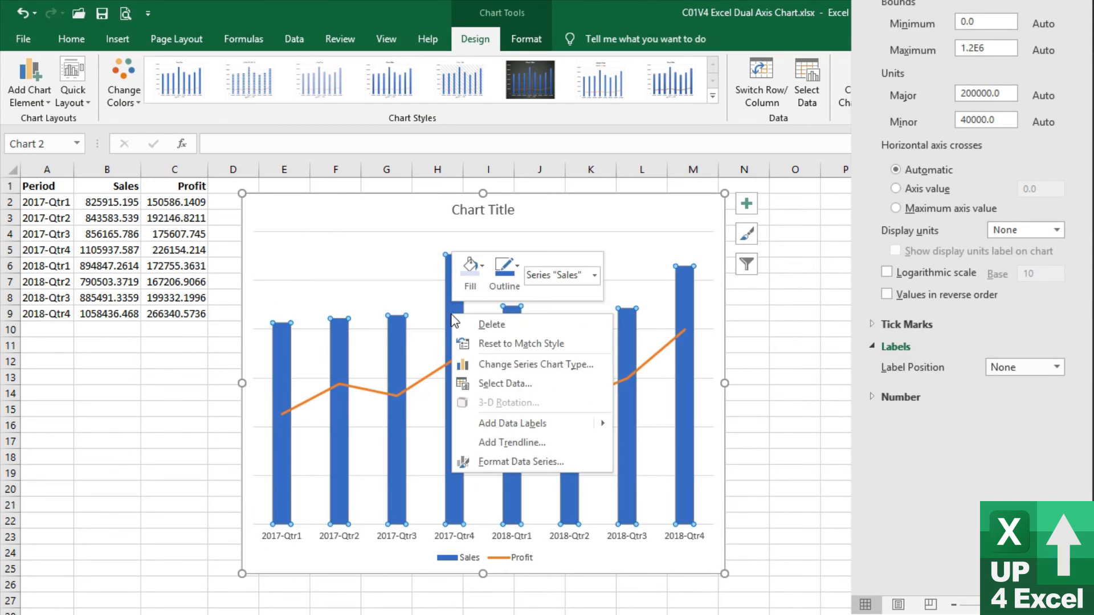
{"action": "left_click", "coordinate": [570, 422]}
{"action": "left_click", "coordinate": [575, 322]}
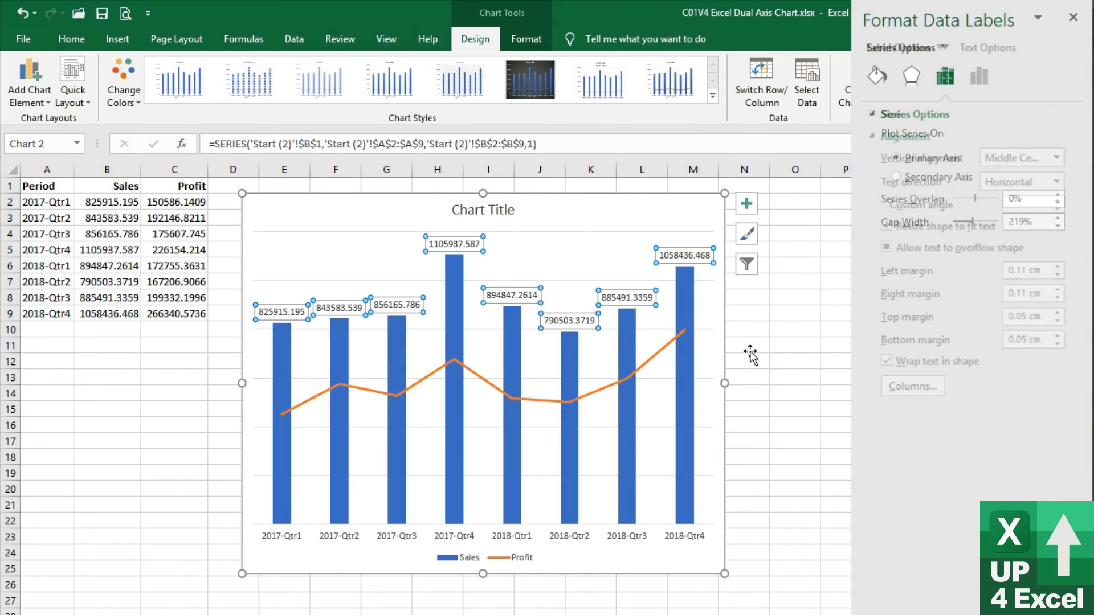
Format the Sales data labels with the custom number format $0.0,,"M"
{"action": "left_click", "coordinate": [979, 80]}
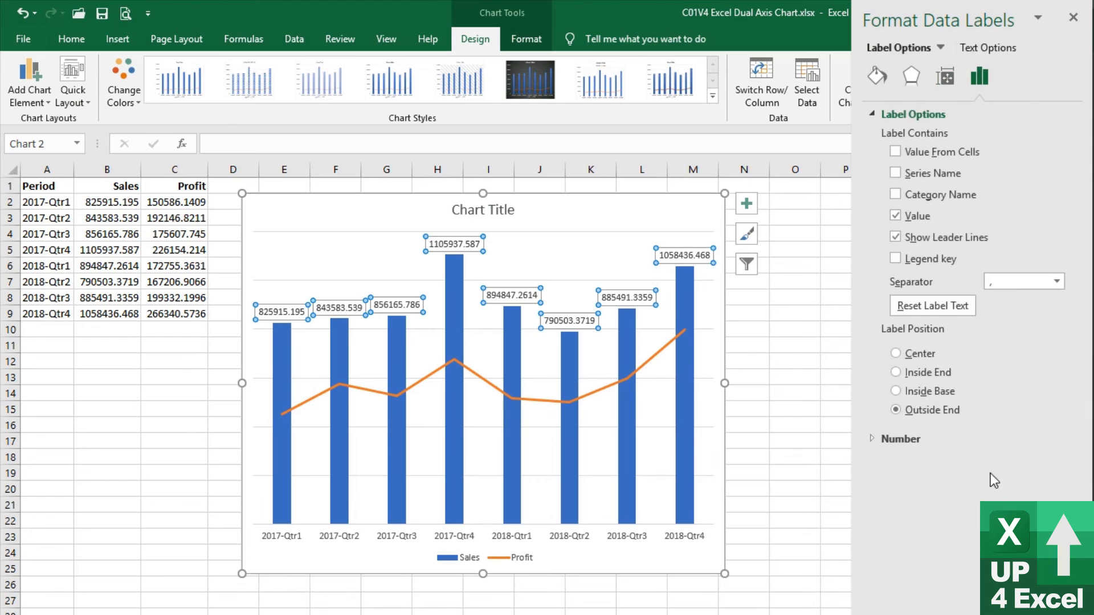
{"action": "left_click", "coordinate": [889, 430]}
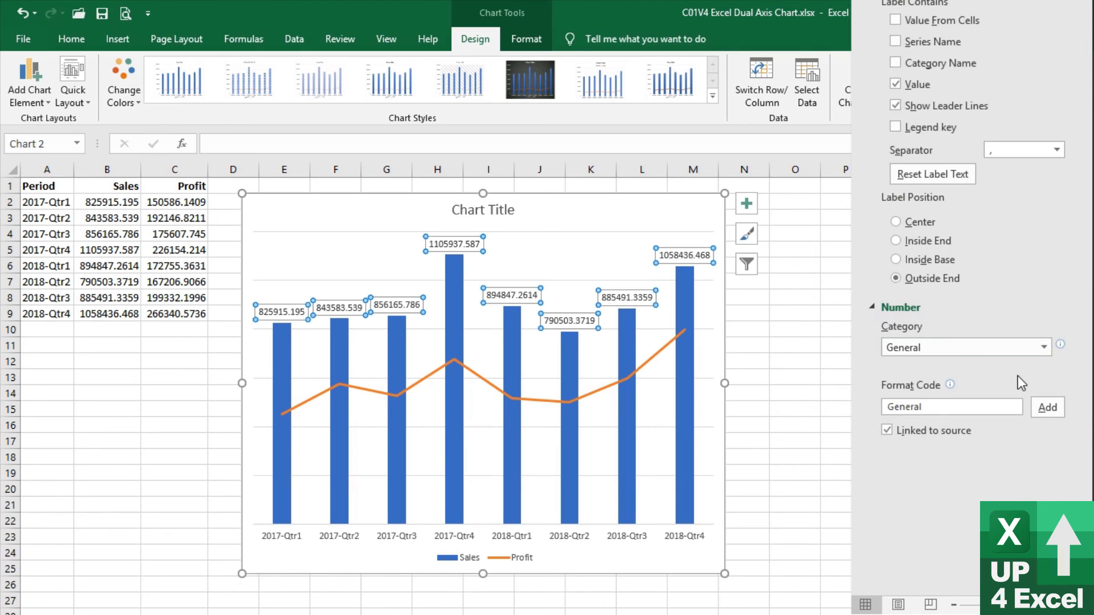
{"action": "left_click", "coordinate": [1044, 347]}
{"action": "left_click", "coordinate": [905, 546]}
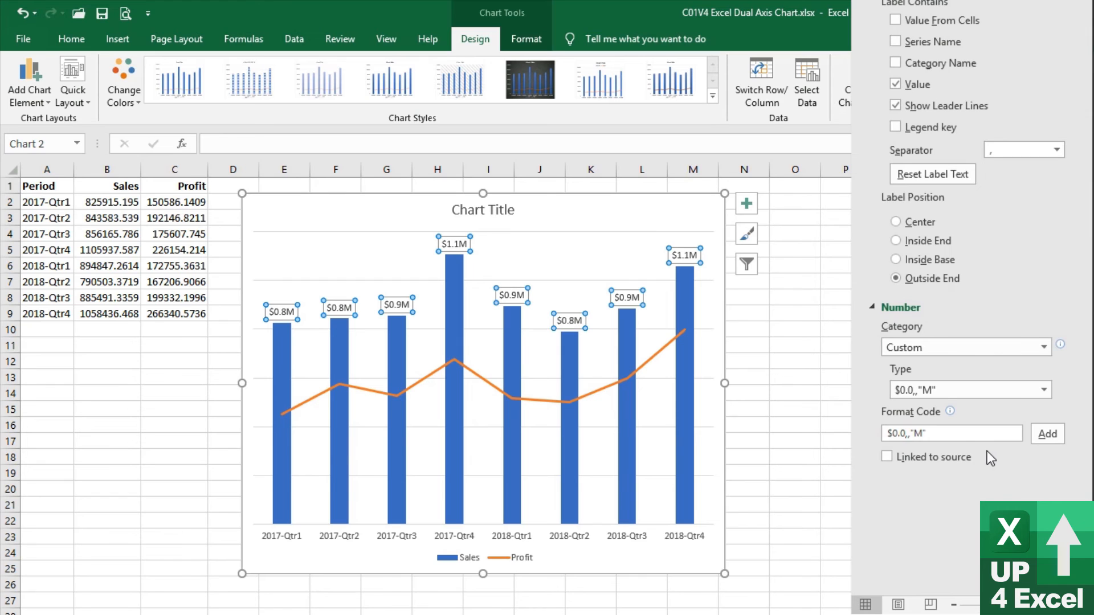
Delete the chart title and the horizontal gridlines from the chart
{"action": "left_click", "coordinate": [618, 358]}
{"action": "left_click", "coordinate": [509, 219]}
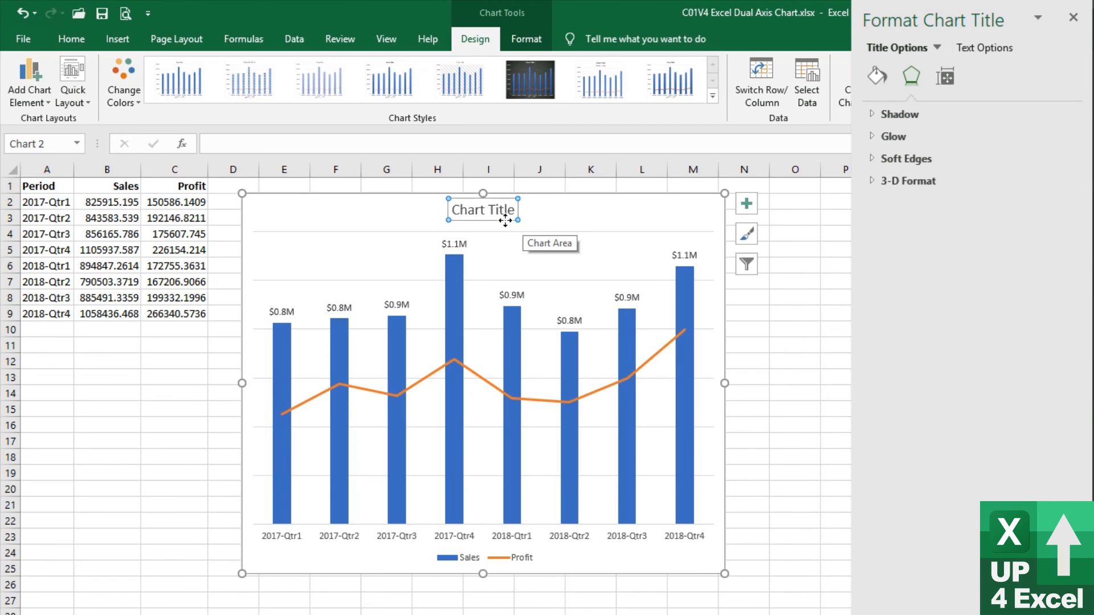
{"action": "key", "text": "Delete"}
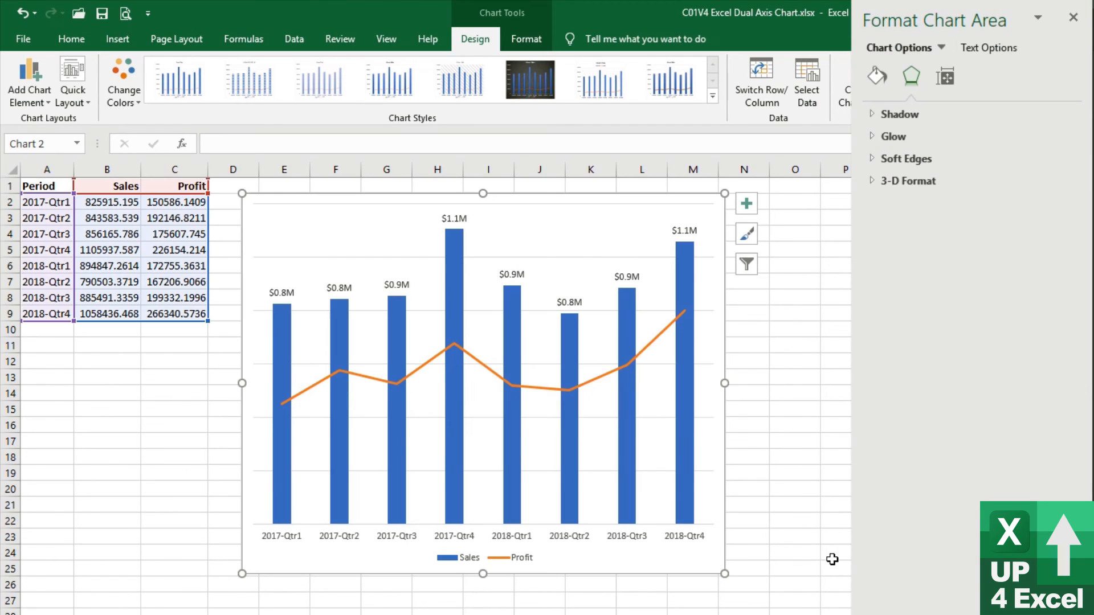
{"action": "left_click", "coordinate": [488, 311]}
{"action": "key", "text": "Escape"}
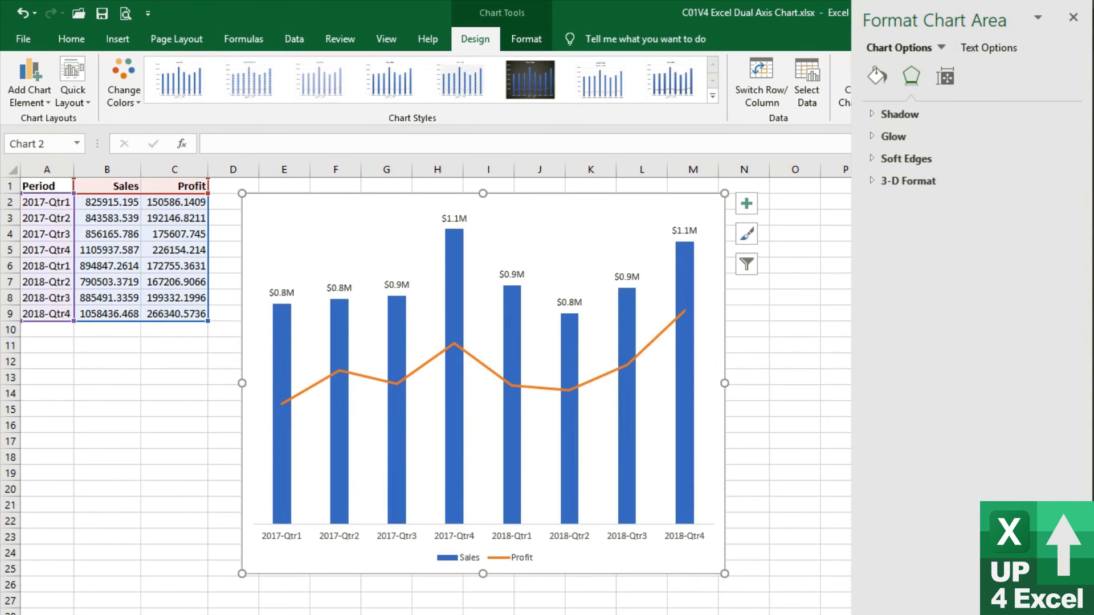
Open the chart type settings for the combo chart and look at the types available for the Sales series
{"action": "left_click", "coordinate": [572, 515]}
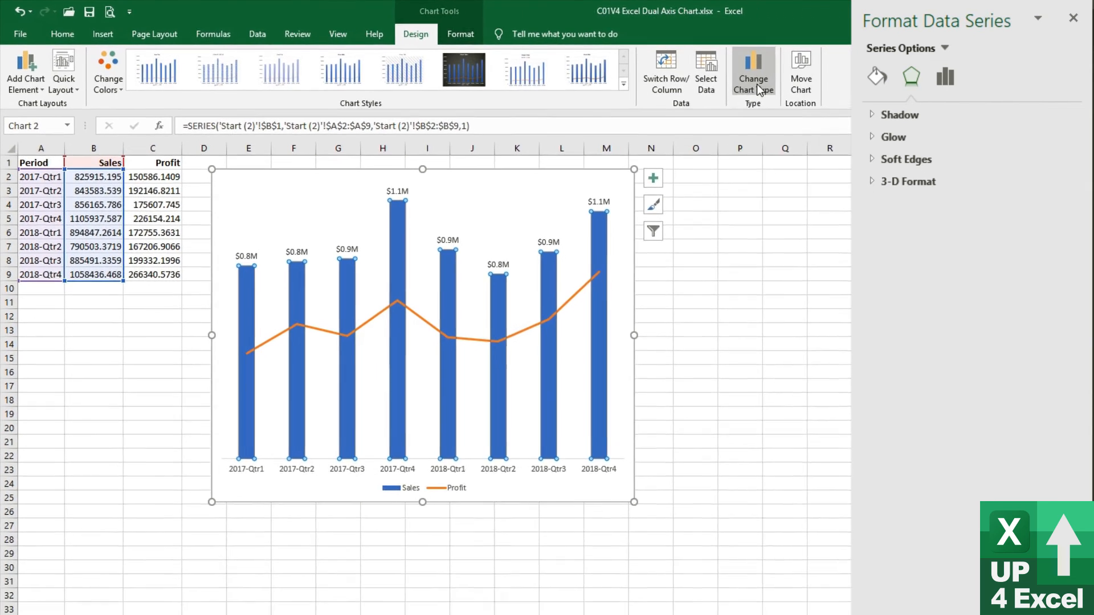
{"action": "left_click", "coordinate": [834, 92]}
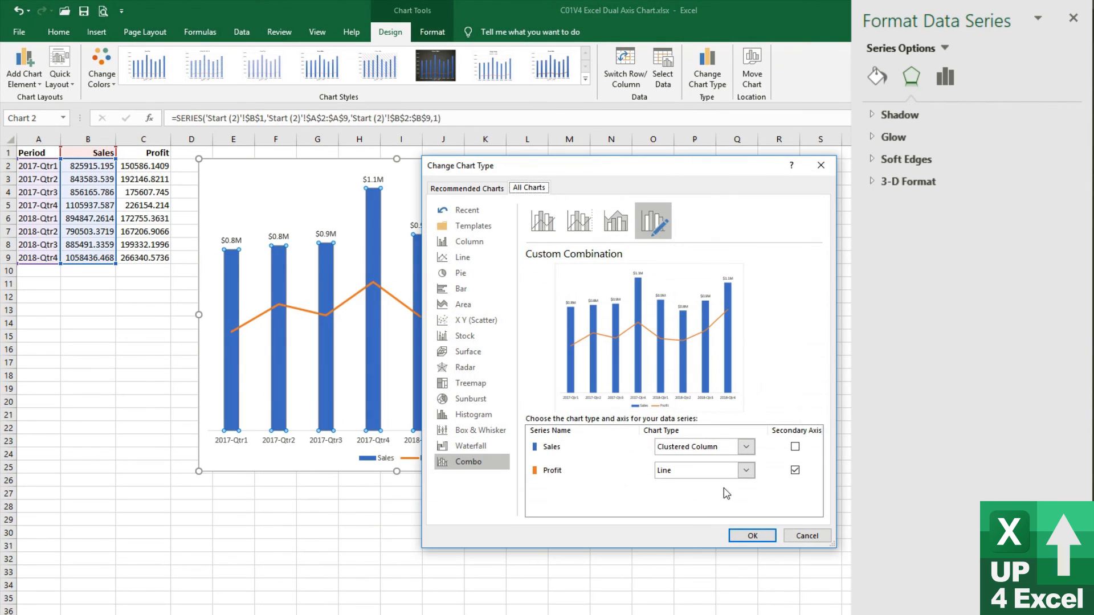
{"action": "left_click", "coordinate": [746, 448]}
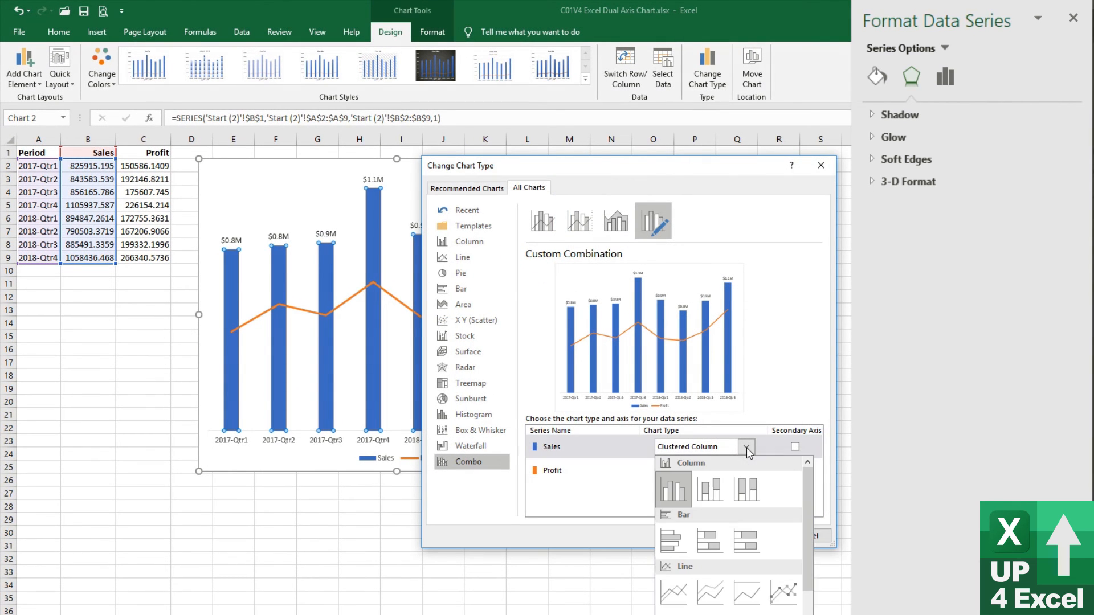
{"action": "left_click", "coordinate": [748, 447]}
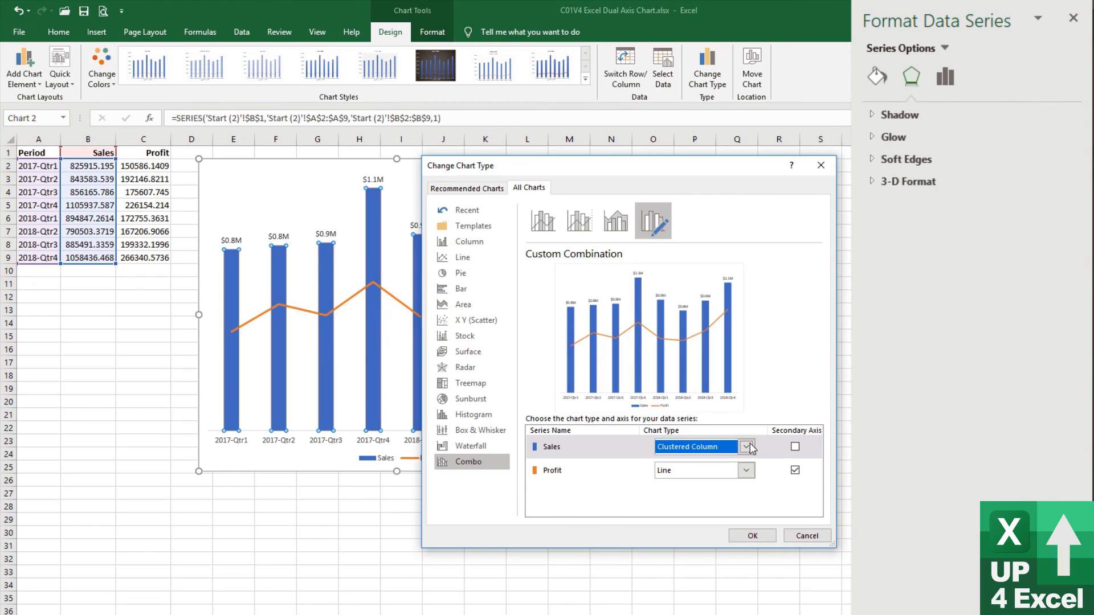
Try Stacked Area for Profit with Stacked Column for Sales, and try Stacked Column for both series
{"action": "left_click", "coordinate": [746, 476]}
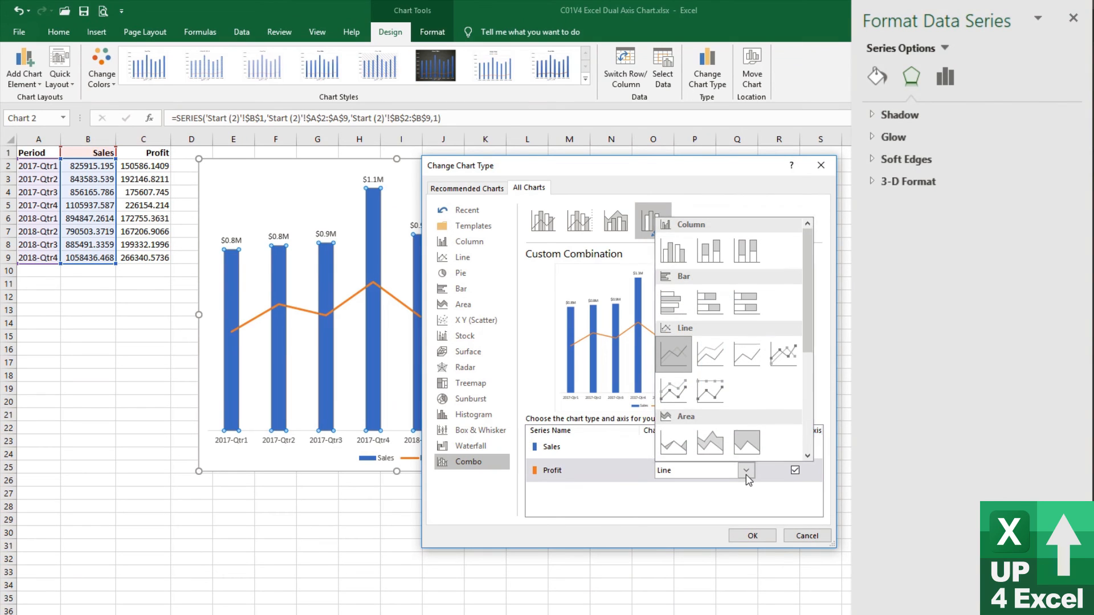
{"action": "left_click", "coordinate": [719, 457]}
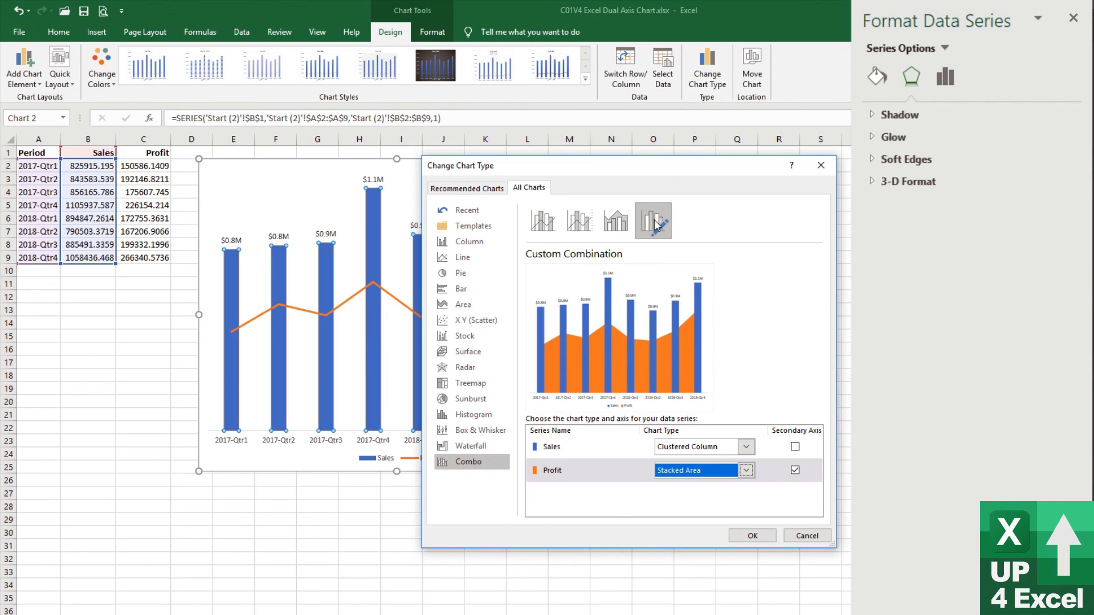
{"action": "left_click", "coordinate": [747, 452]}
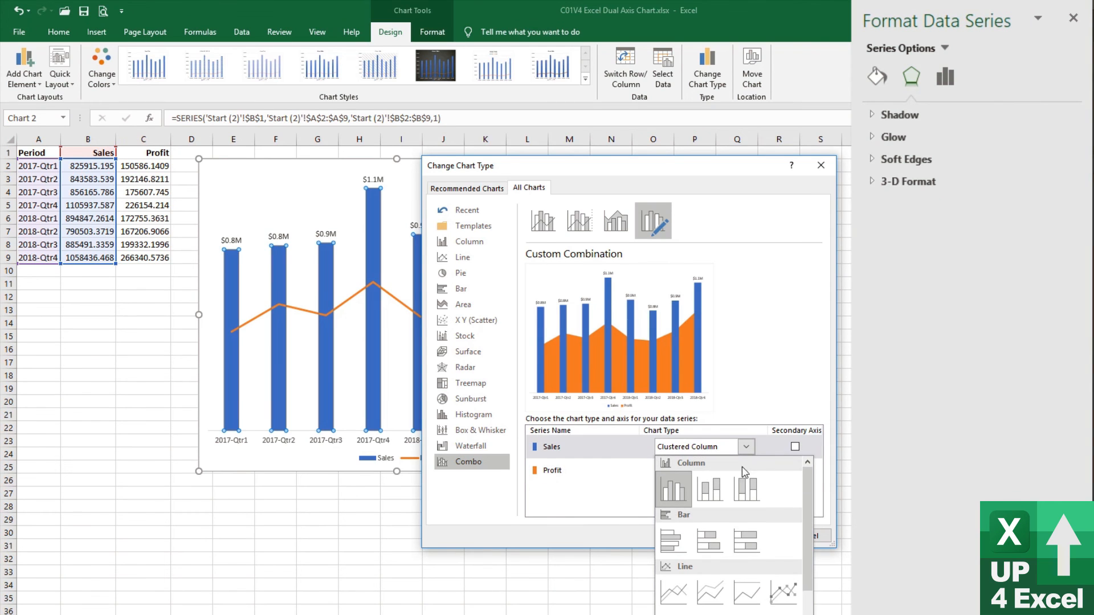
{"action": "left_click", "coordinate": [706, 492]}
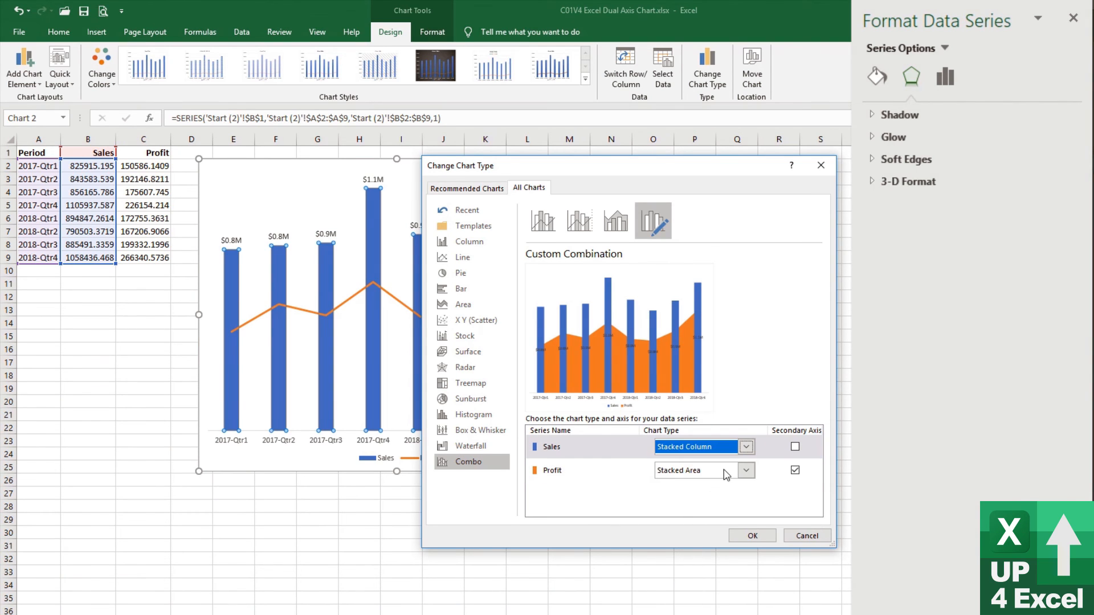
{"action": "left_click", "coordinate": [741, 475]}
{"action": "left_click", "coordinate": [703, 245]}
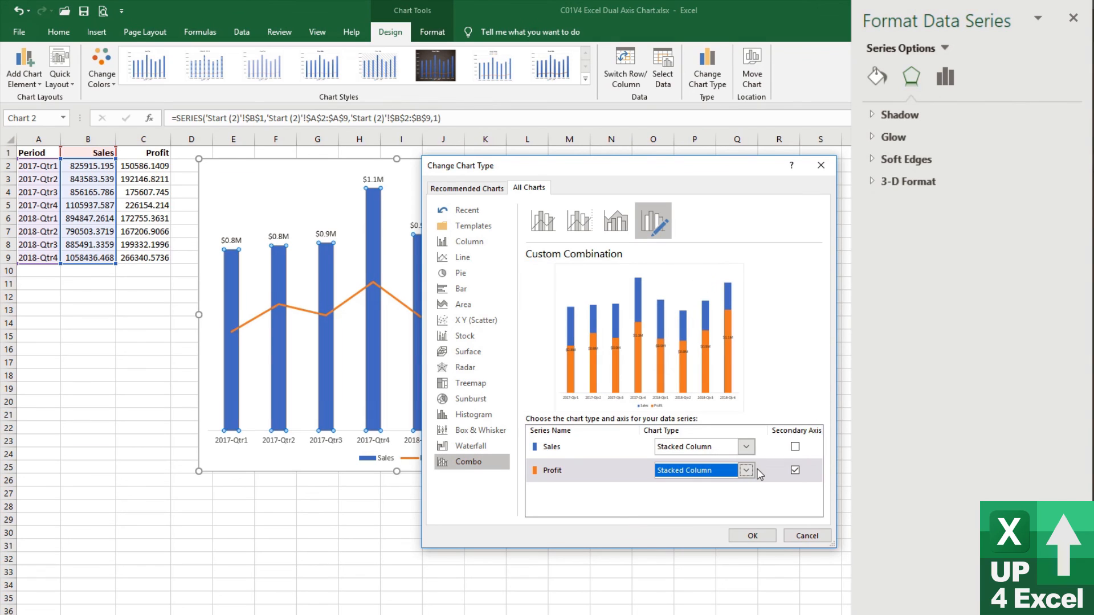
Set the Profit series to Stacked Line with Markers and try Stacked Area for the Sales series
{"action": "left_click", "coordinate": [747, 473]}
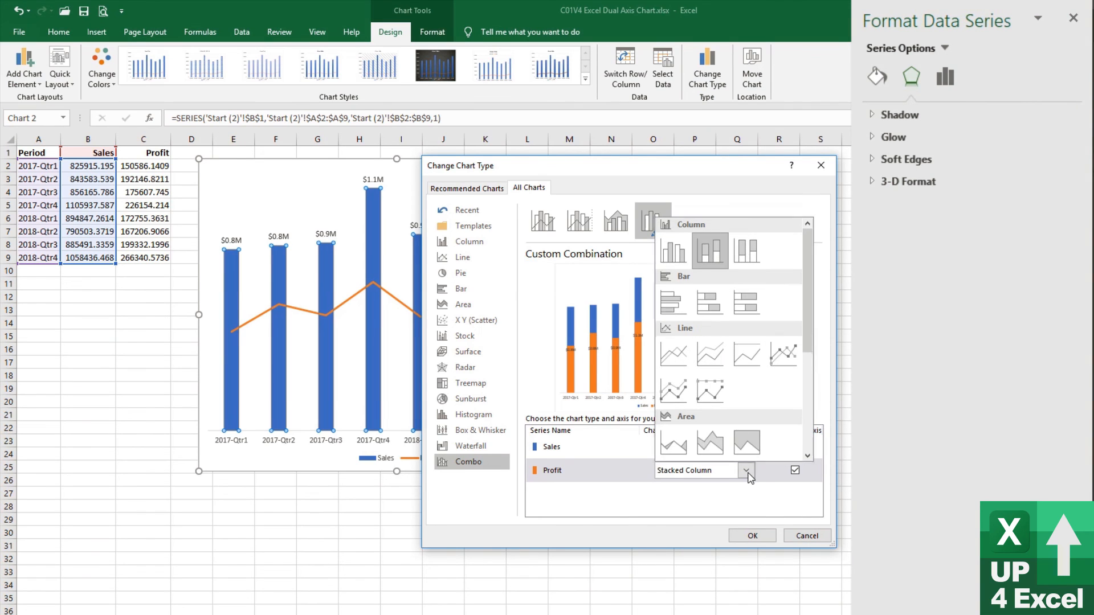
{"action": "left_click", "coordinate": [675, 392]}
{"action": "left_click", "coordinate": [746, 448]}
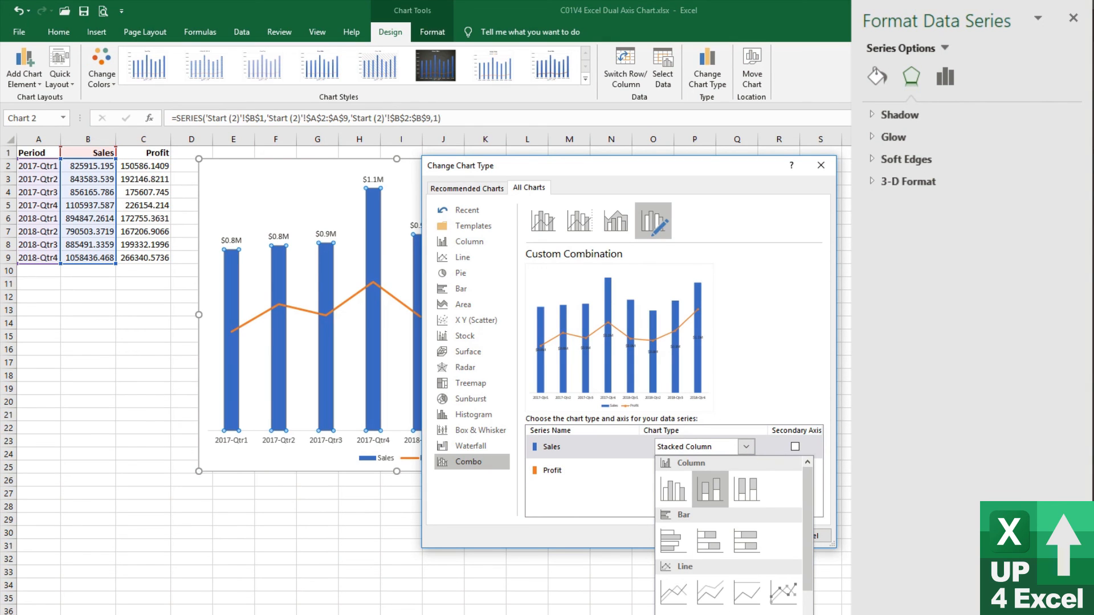
{"action": "left_click", "coordinate": [710, 614]}
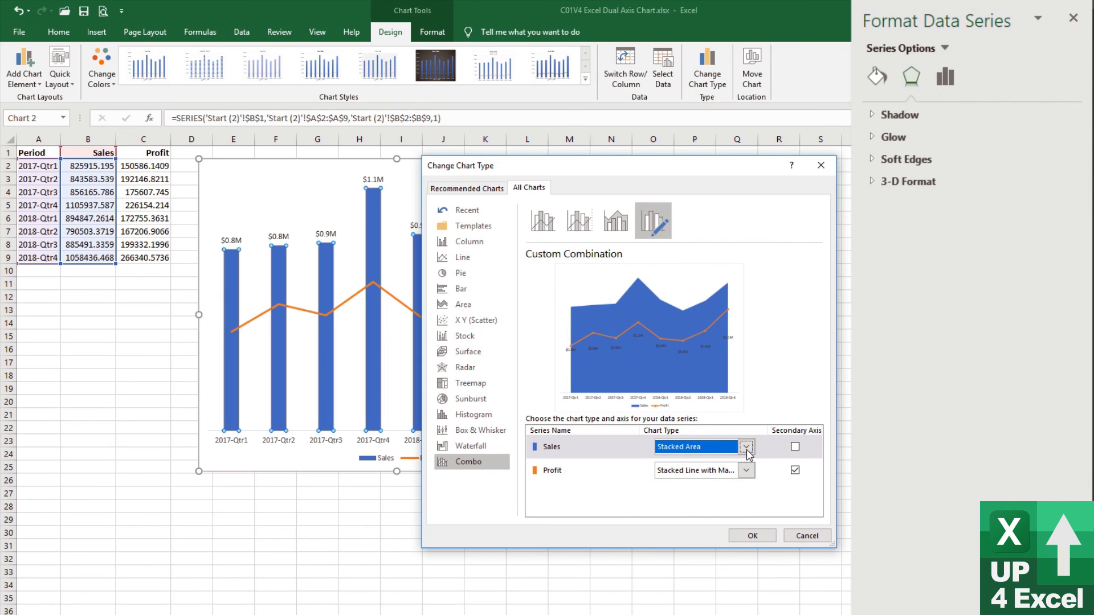
Set the Sales series to Clustered Column, apply the custom combination to the chart, and deselect the Sales series
{"action": "left_click", "coordinate": [746, 447]}
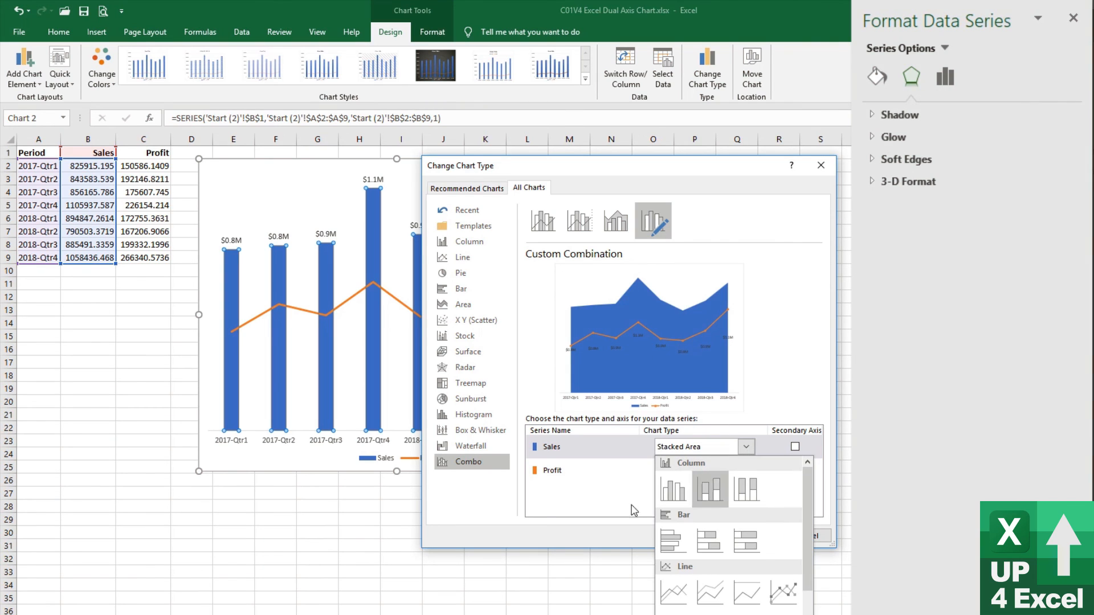
{"action": "left_click", "coordinate": [673, 491]}
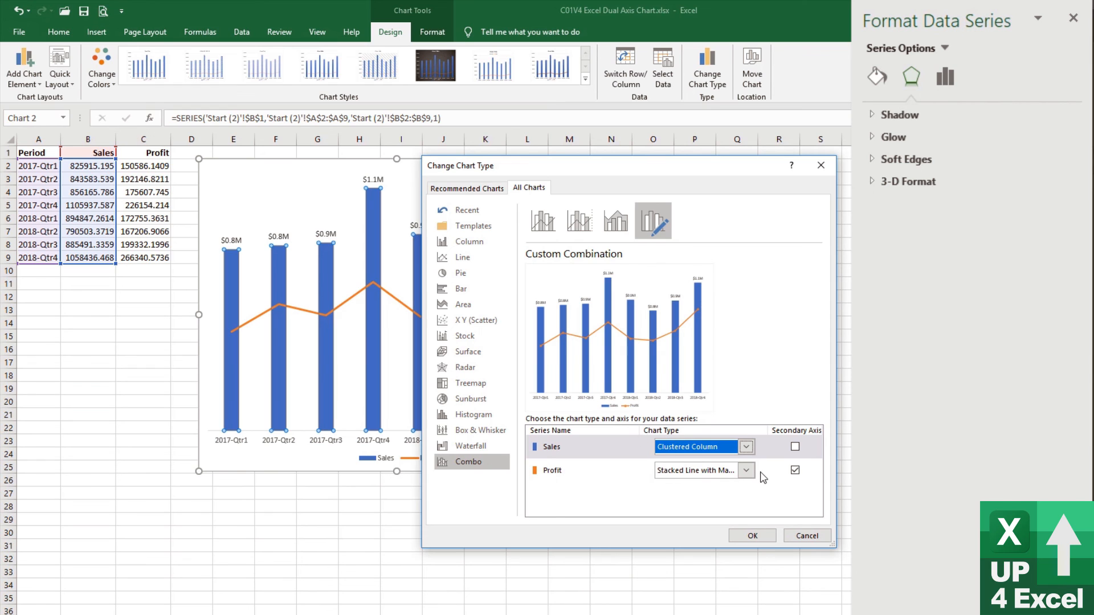
{"action": "left_click", "coordinate": [760, 535]}
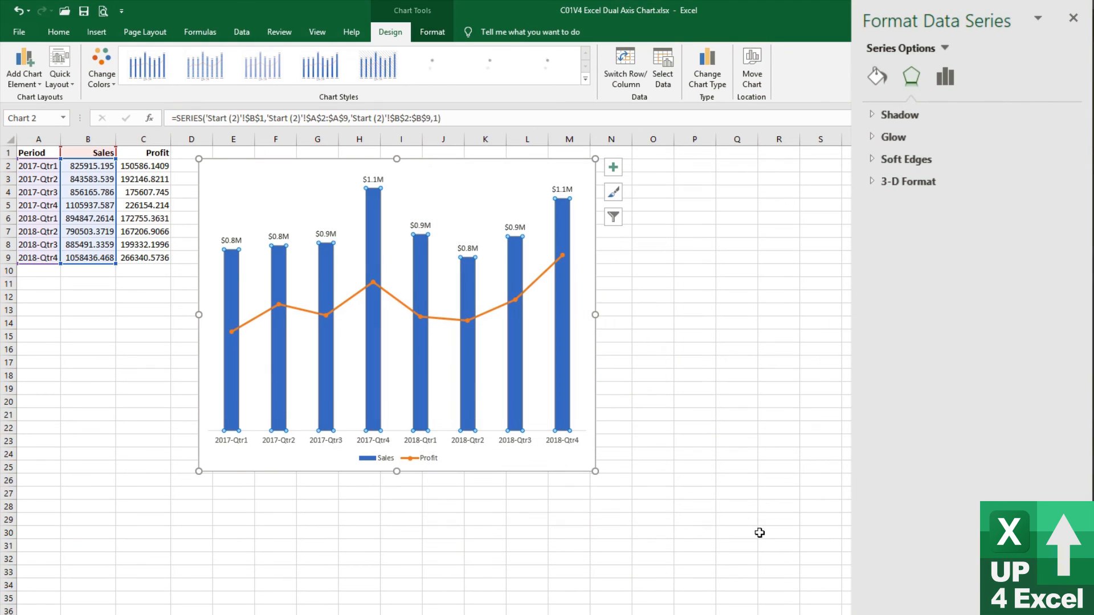
{"action": "left_click", "coordinate": [479, 385]}
{"action": "left_click", "coordinate": [564, 451]}
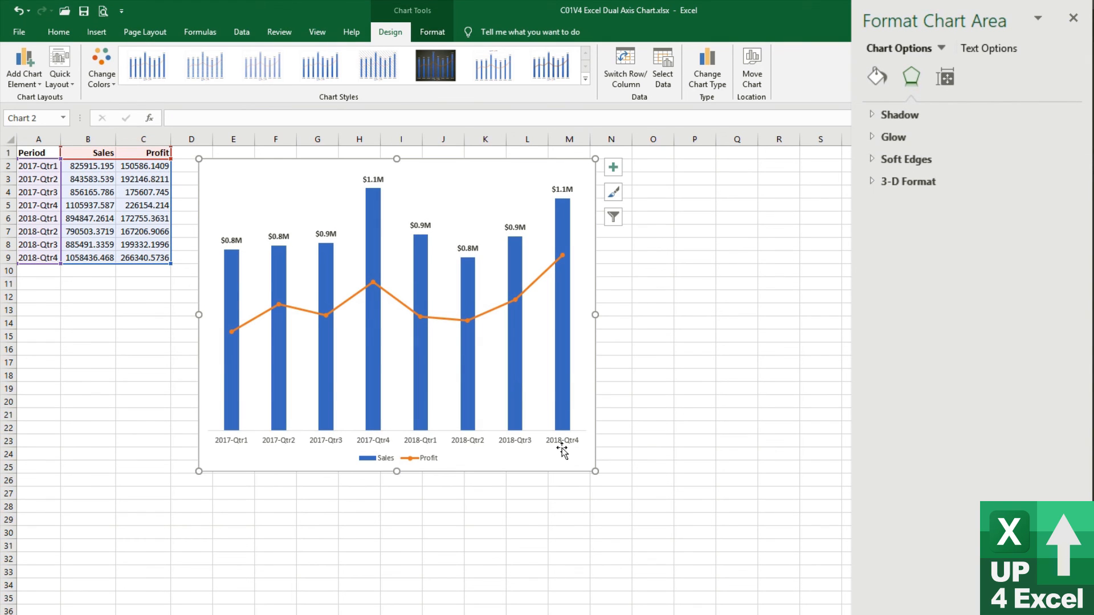